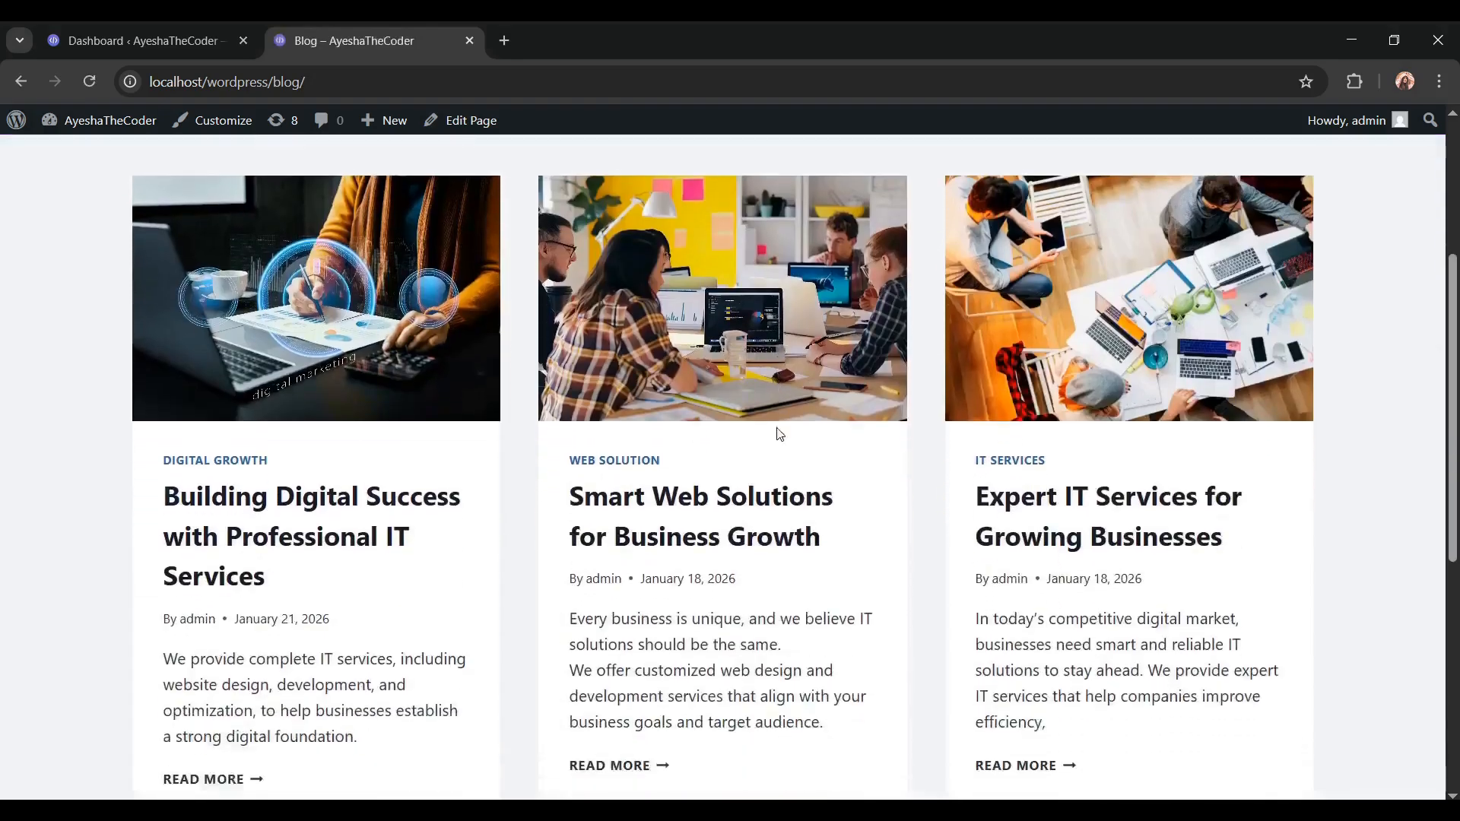
# Examine the Blog page's post cards, their category labels and the categories listed under Blog in the site navigation
pyautogui.scroll(-6, 779, 434)
pyautogui.scroll(7, 1069, 424)
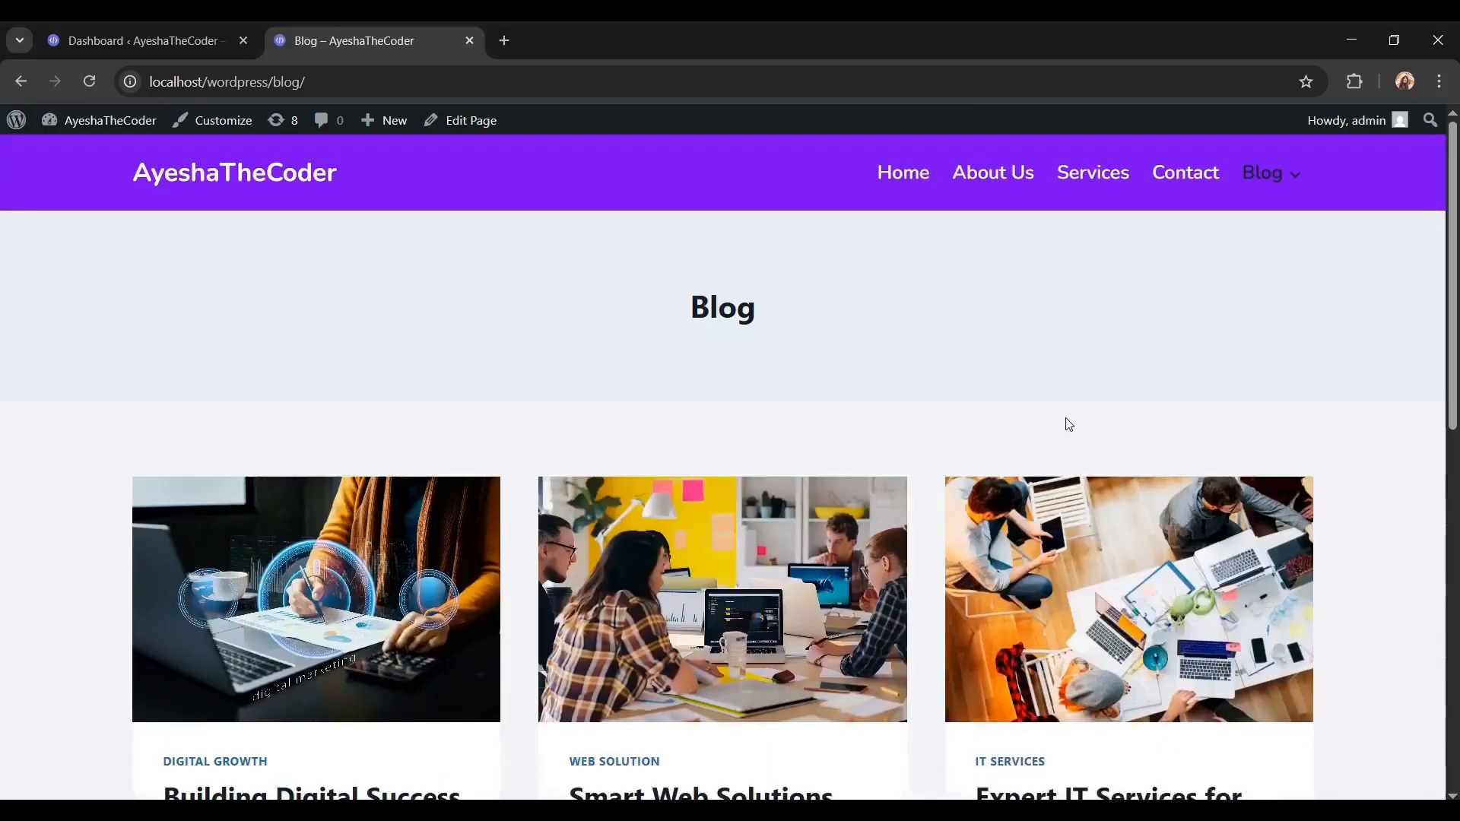
pyautogui.scroll(-3, 825, 433)
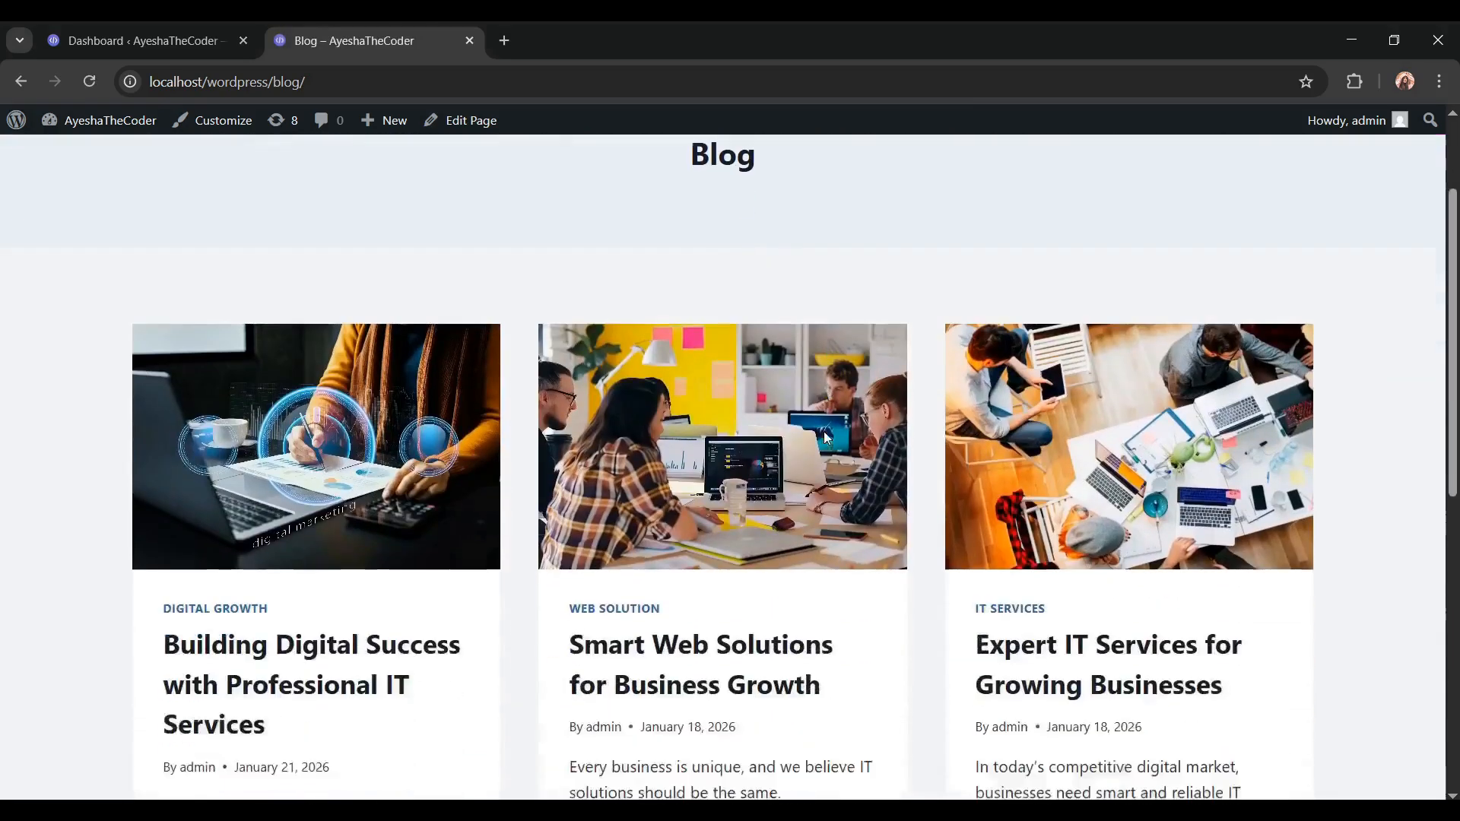
pyautogui.moveTo(274, 561); pyautogui.dragTo(169, 561)
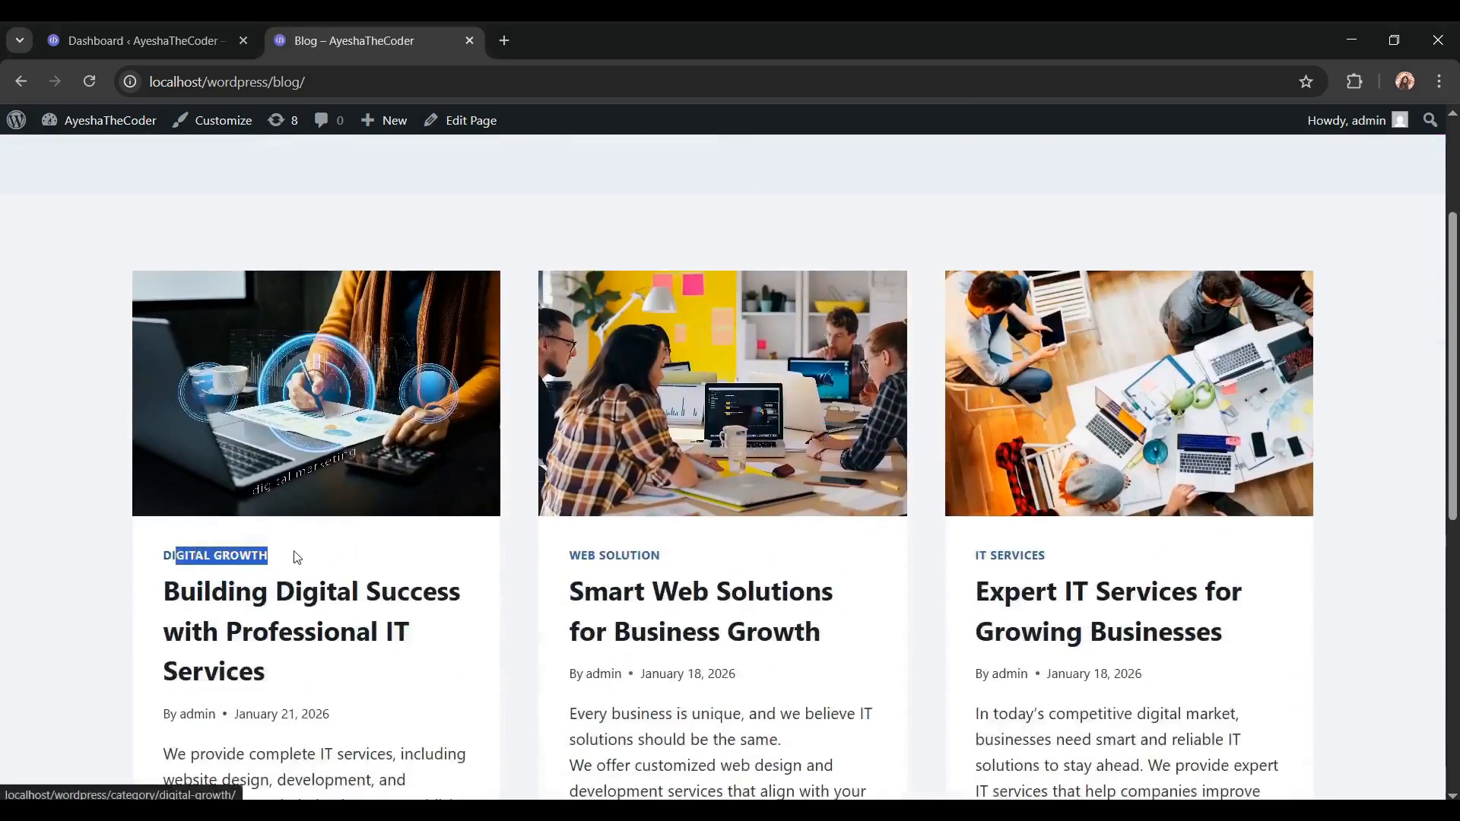
pyautogui.scroll(3, 1224, 279)
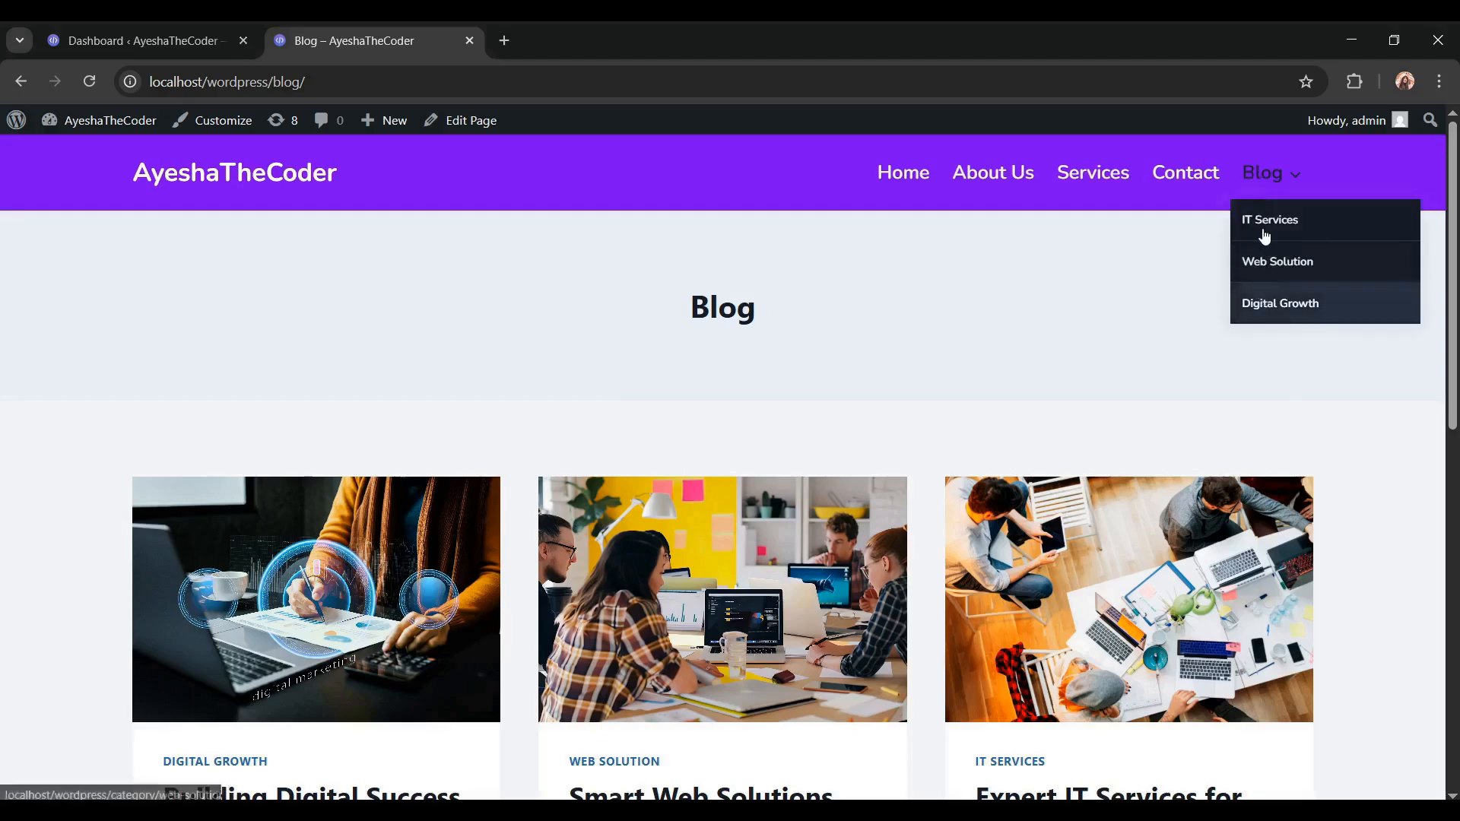
pyautogui.scroll(-3, 299, 558)
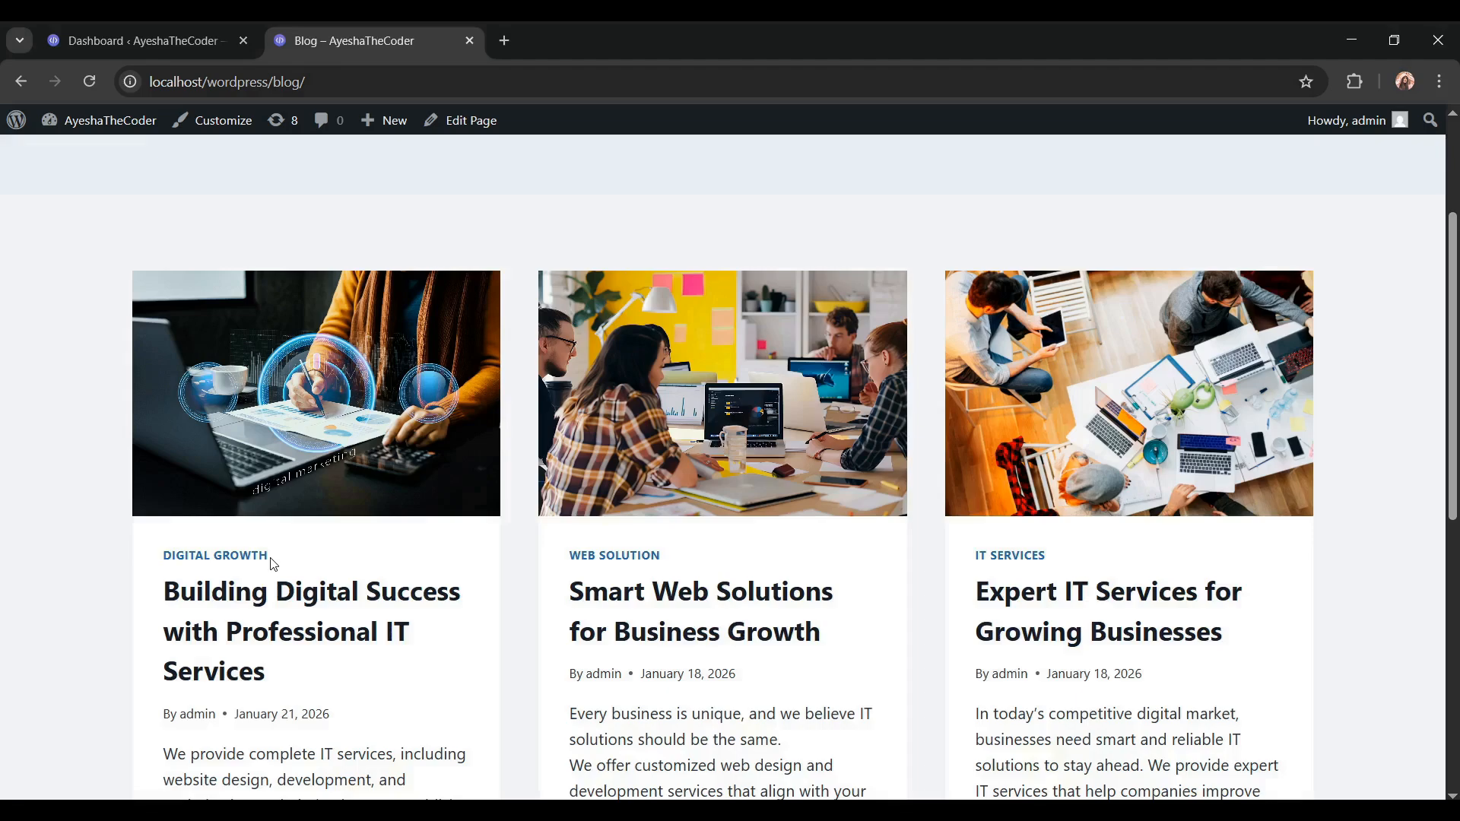
# Switch to the WordPress dashboard and view the list of all posts with their assigned categories
pyautogui.click(131, 39)
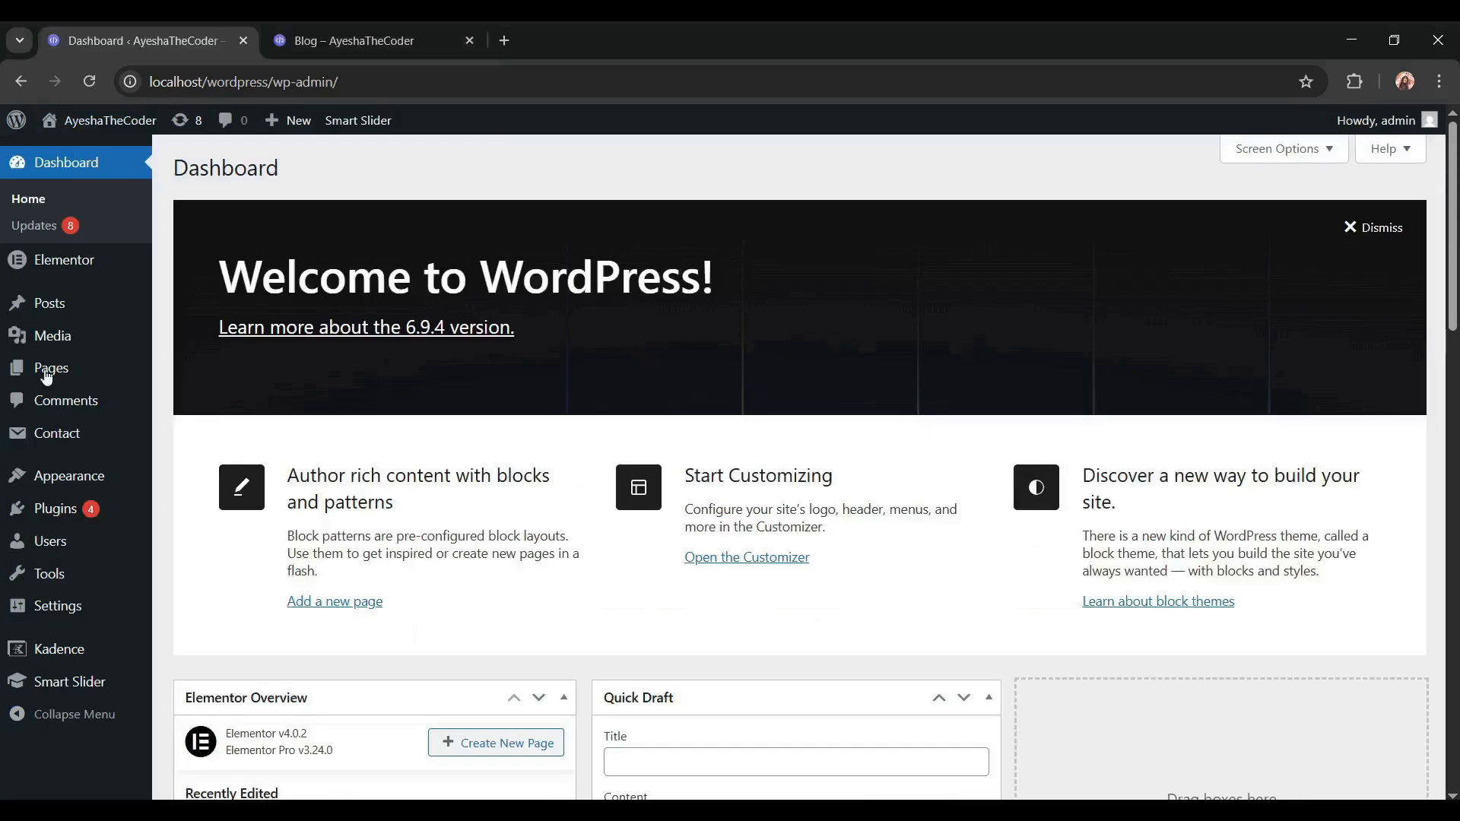
pyautogui.moveTo(22, 308)
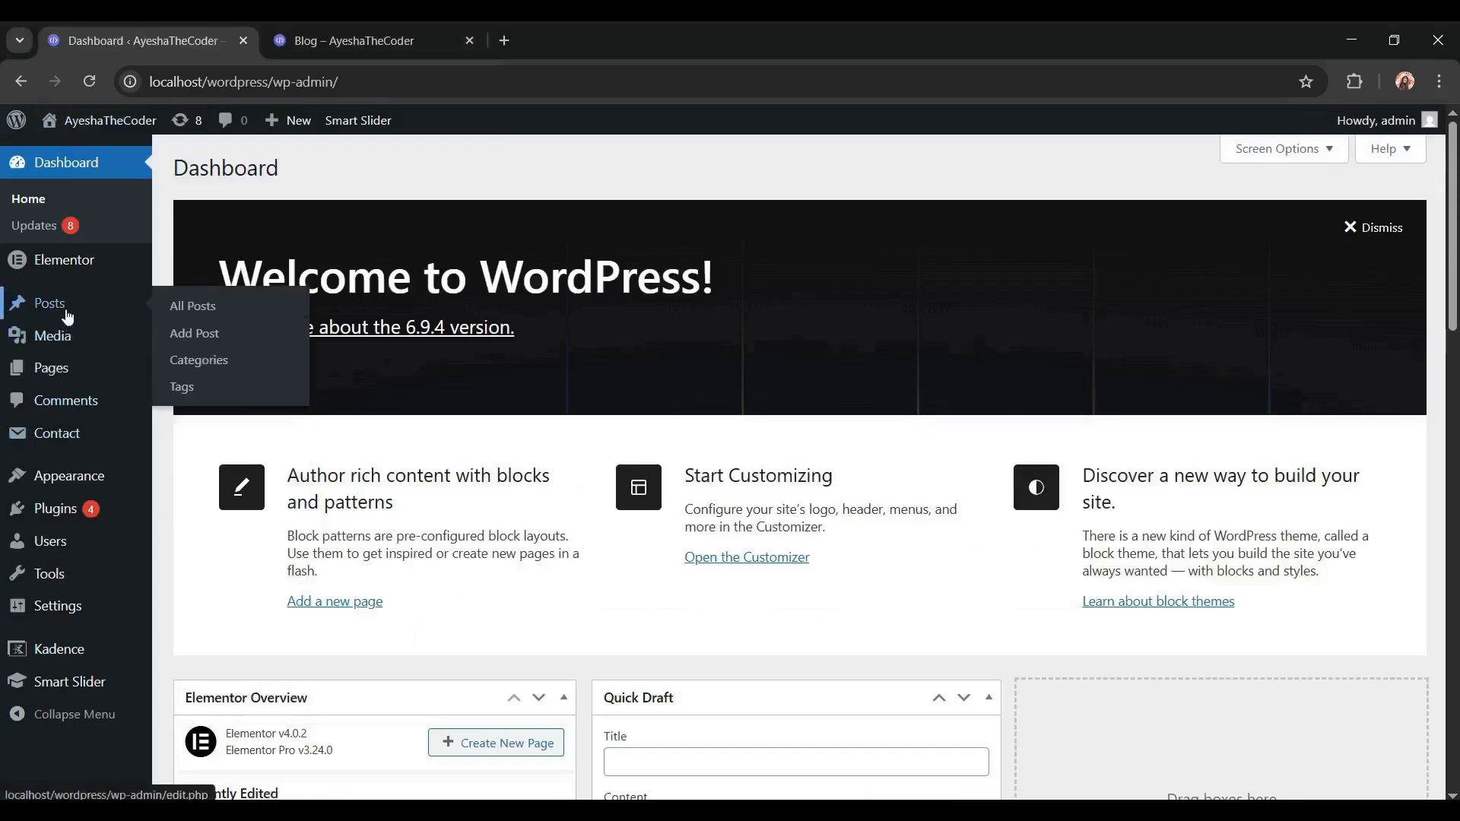
pyautogui.click(207, 316)
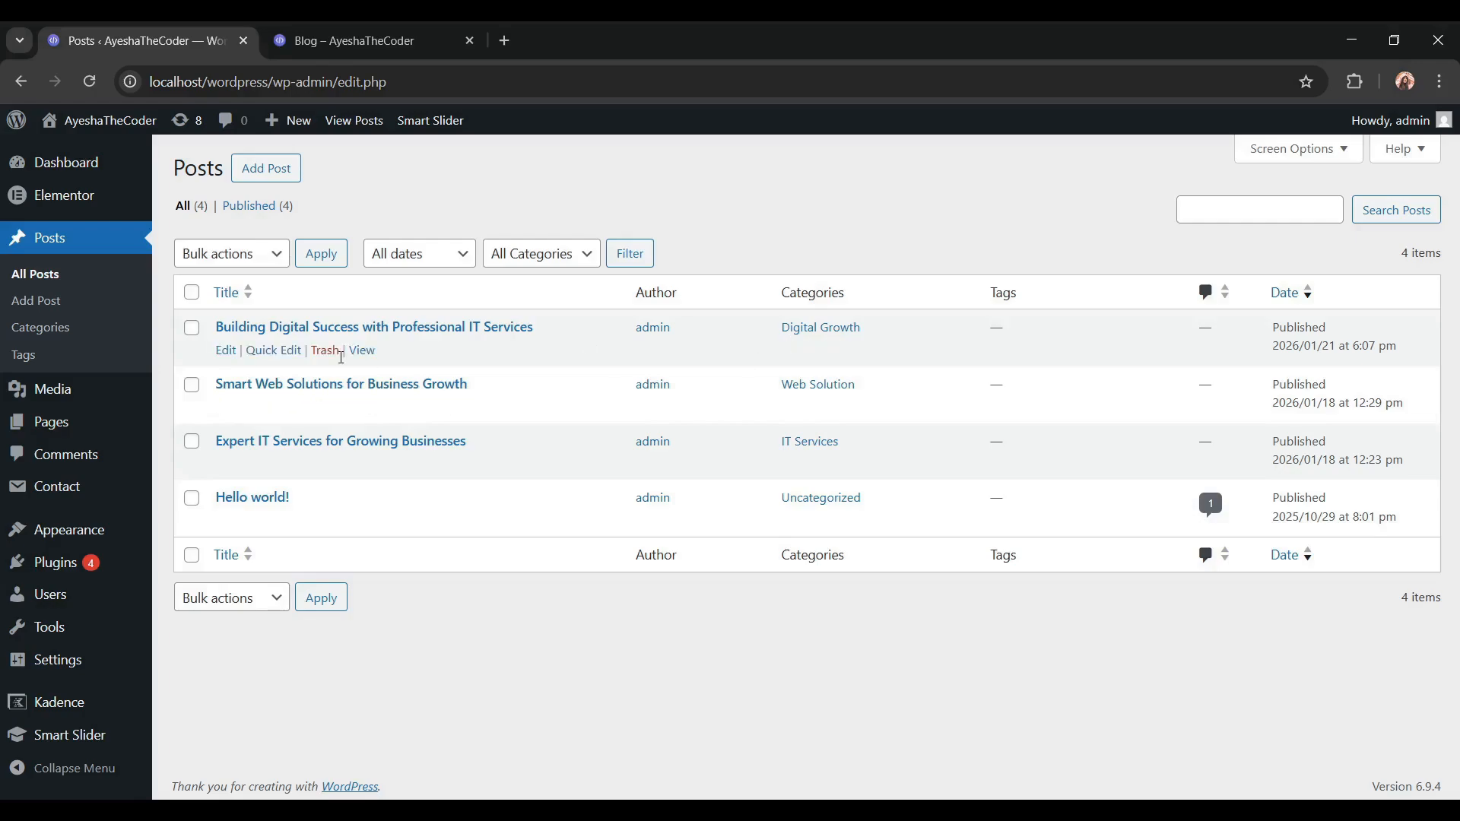
# Add a post category named SEO with Digital Growth as its parent category
pyautogui.click(52, 338)
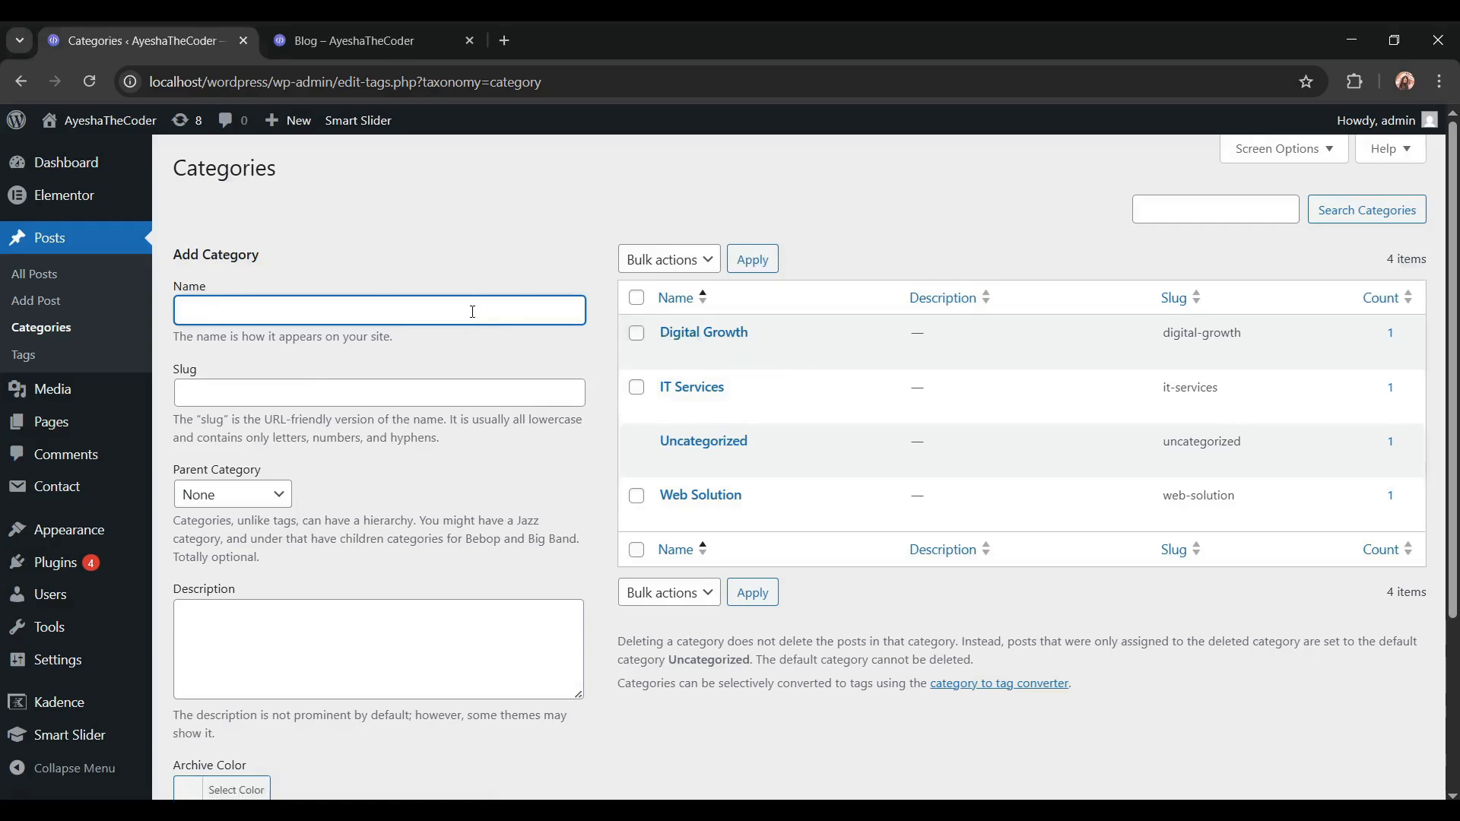
pyautogui.write('Seo')
pyautogui.press('BackSpace')
pyautogui.press('BackSpace')
pyautogui.write('EO')
pyautogui.click(281, 506)
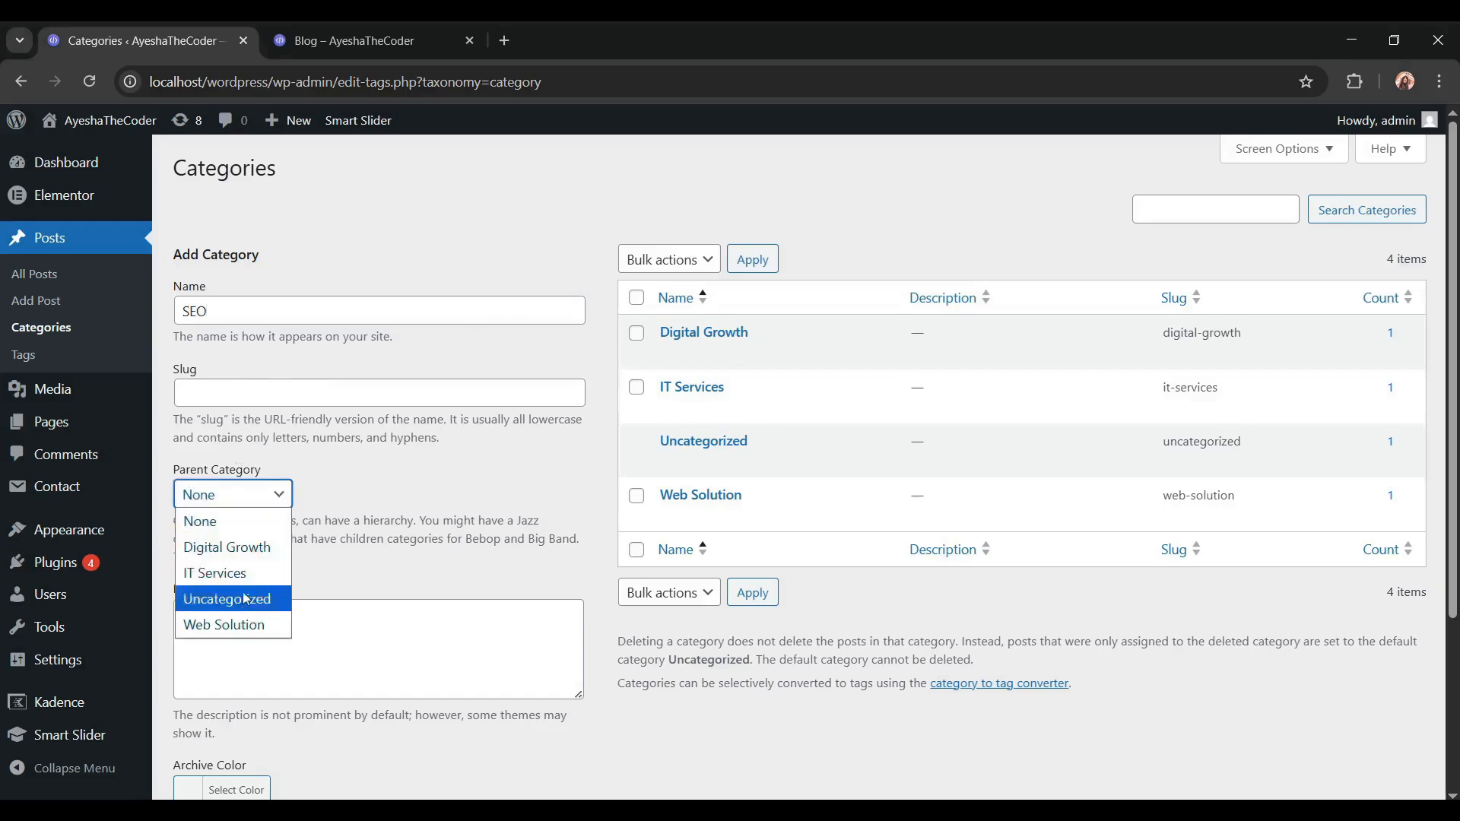
pyautogui.click(232, 557)
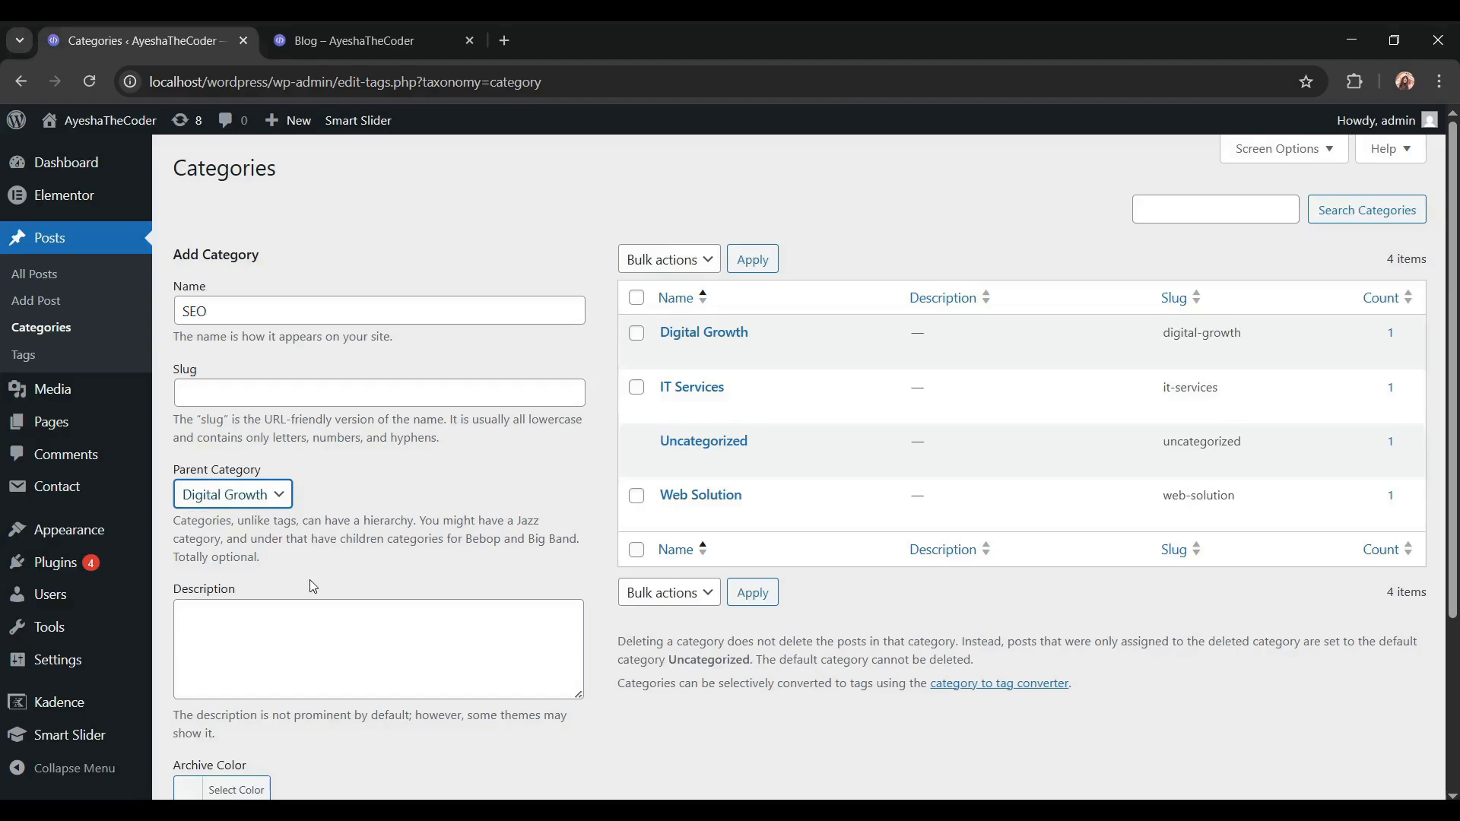
pyautogui.scroll(-3, 309, 579)
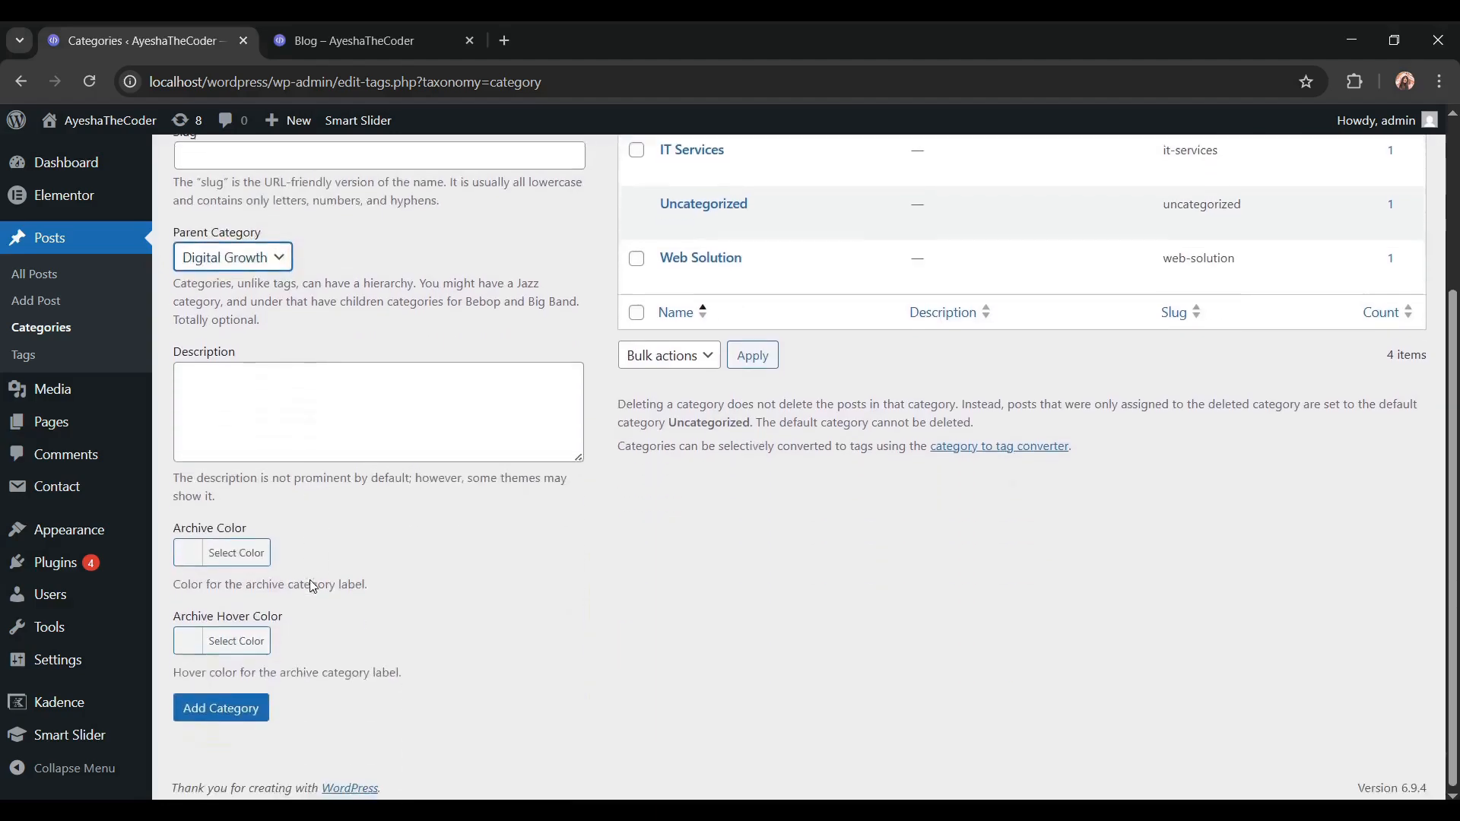
pyautogui.click(225, 713)
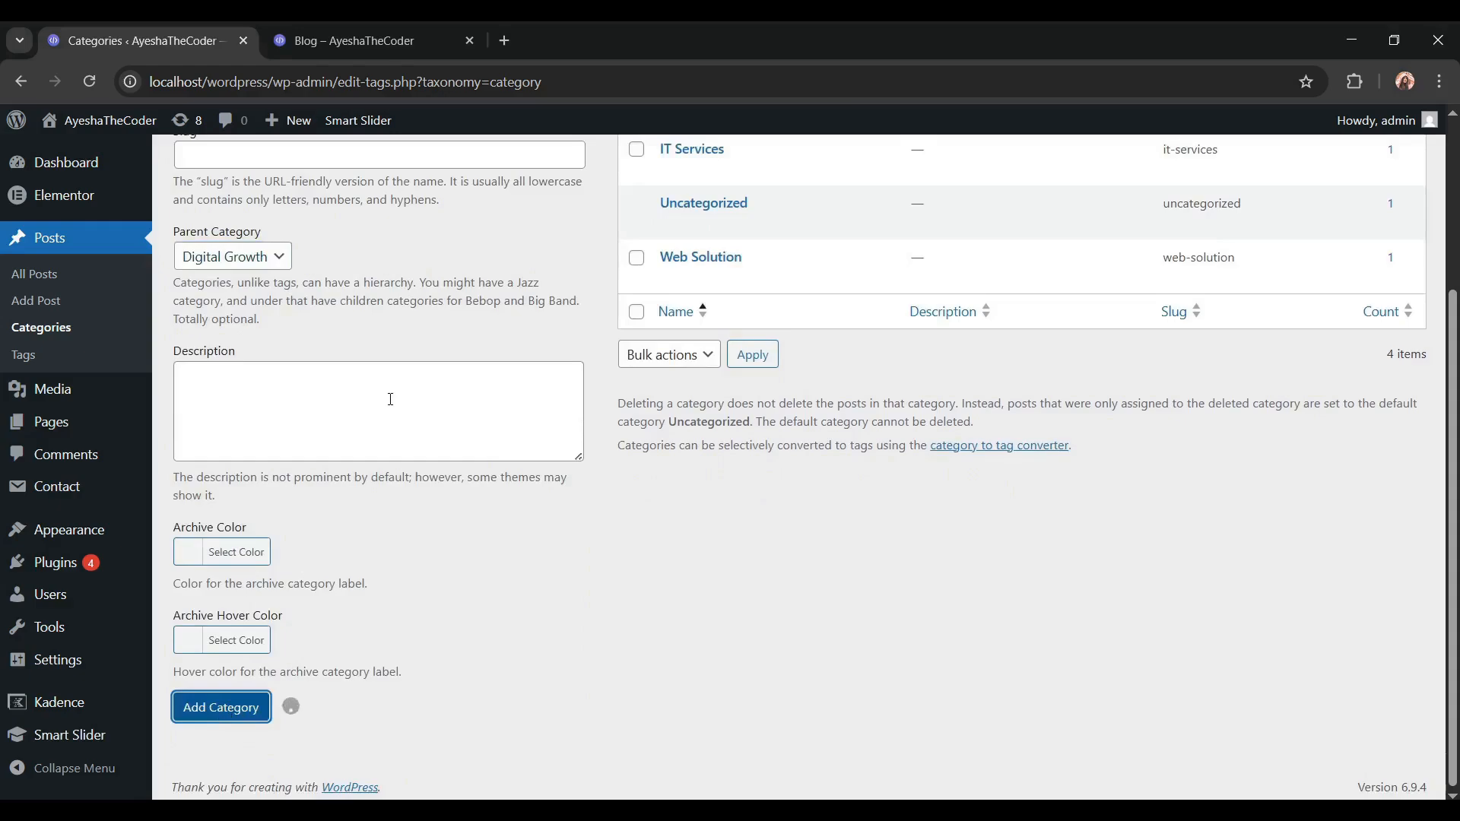
# Add a category named Content Maketing, keeping Digital Growth as its parent
pyautogui.scroll(3, 390, 399)
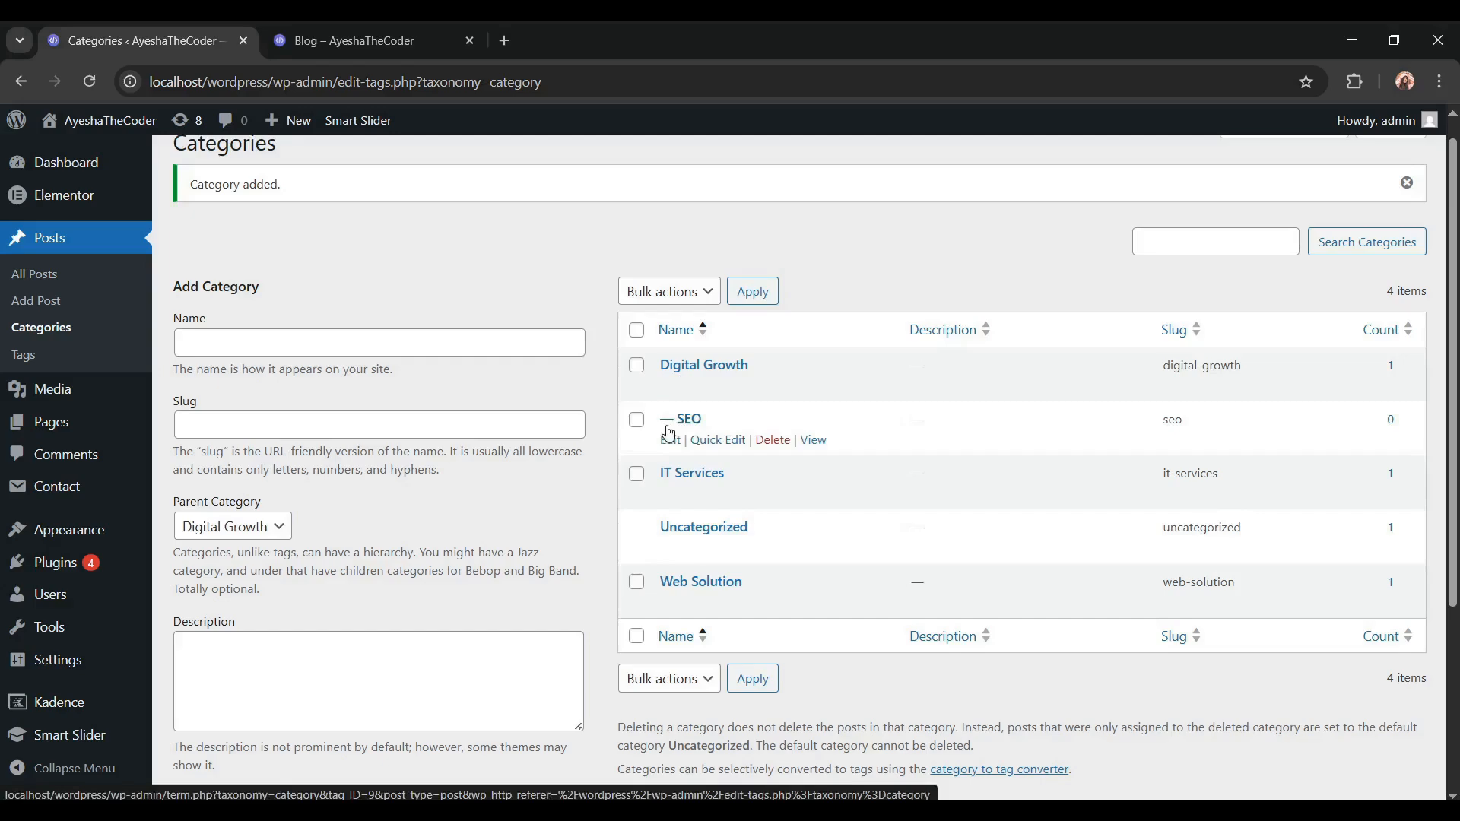
pyautogui.click(435, 339)
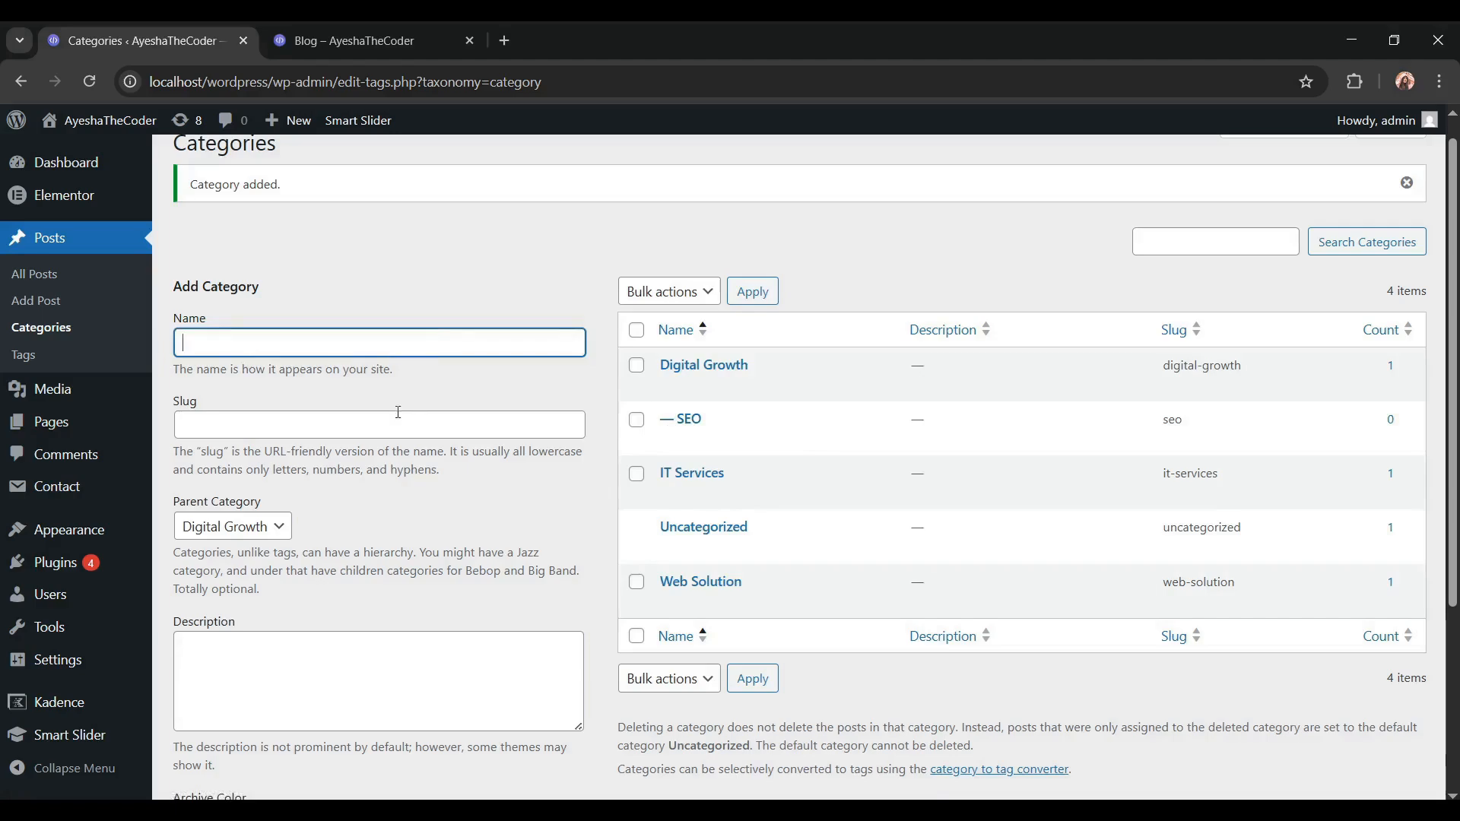
pyautogui.write('Content Maketing')
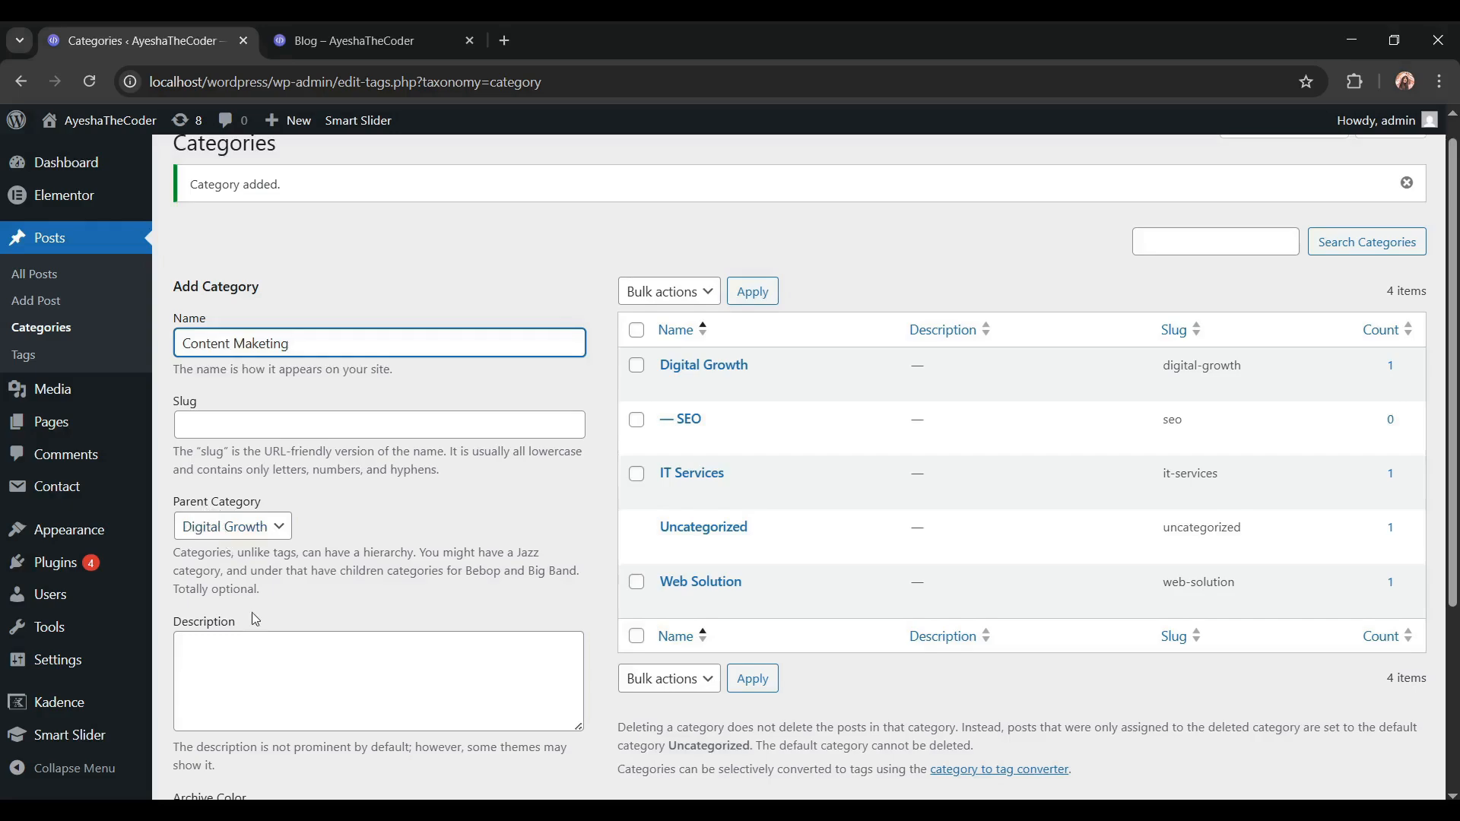
pyautogui.scroll(-4, 251, 616)
pyautogui.click(213, 720)
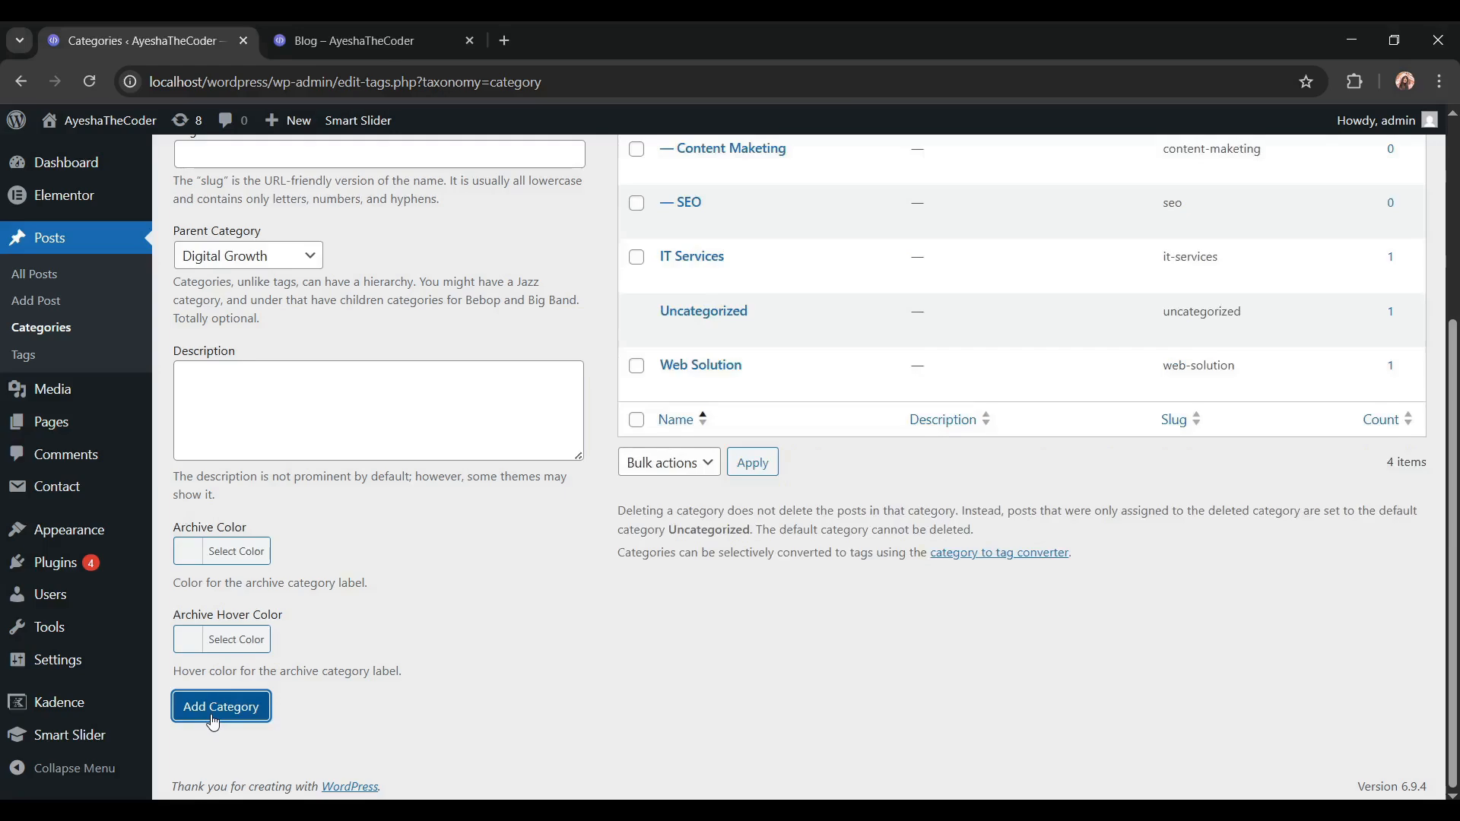
# Add a category named Web Development with IT Services as its parent category
pyautogui.scroll(3, 456, 578)
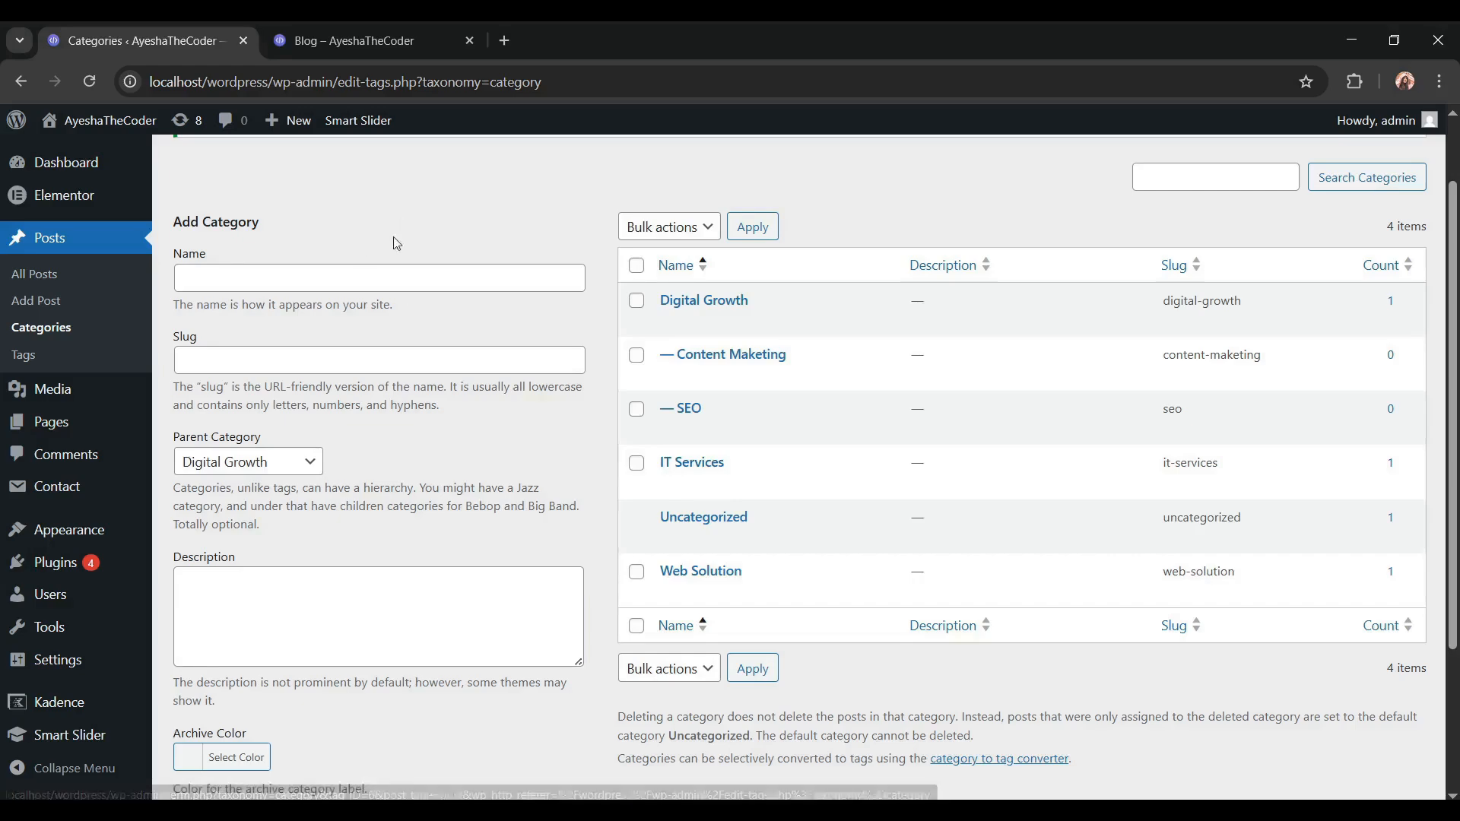
pyautogui.click(395, 277)
pyautogui.write('Web Development')
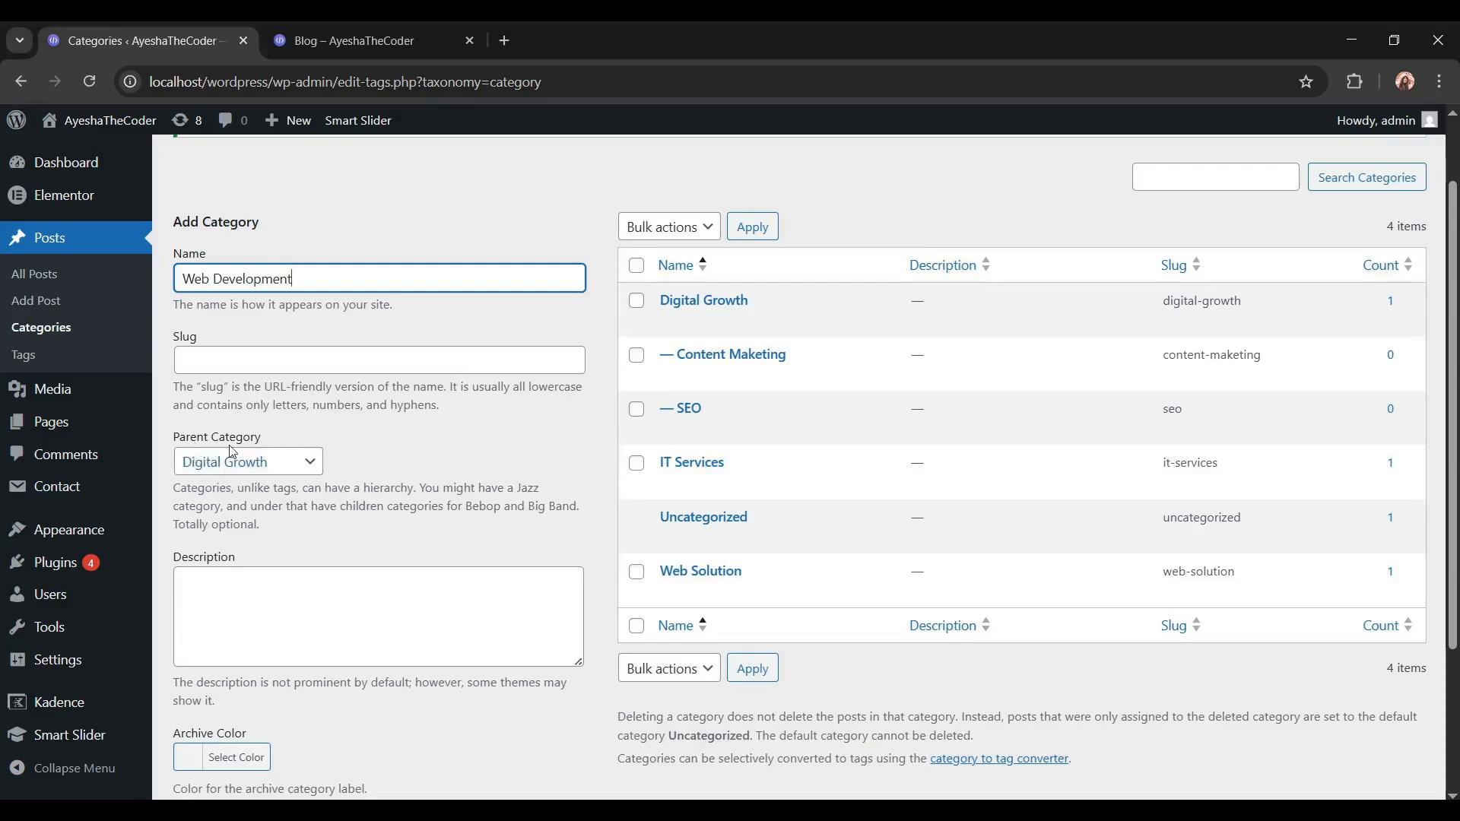
pyautogui.click(310, 469)
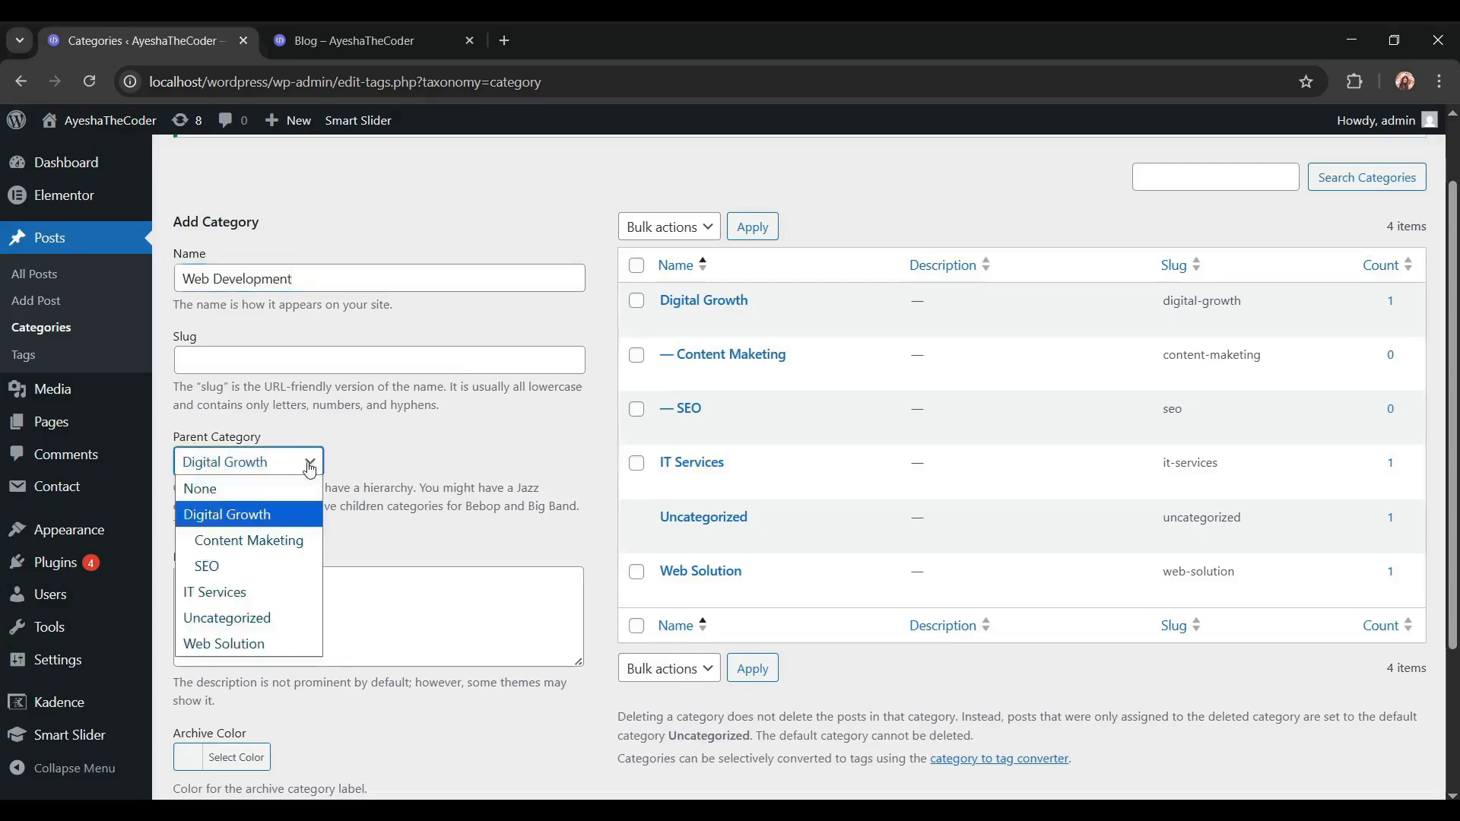
pyautogui.click(239, 592)
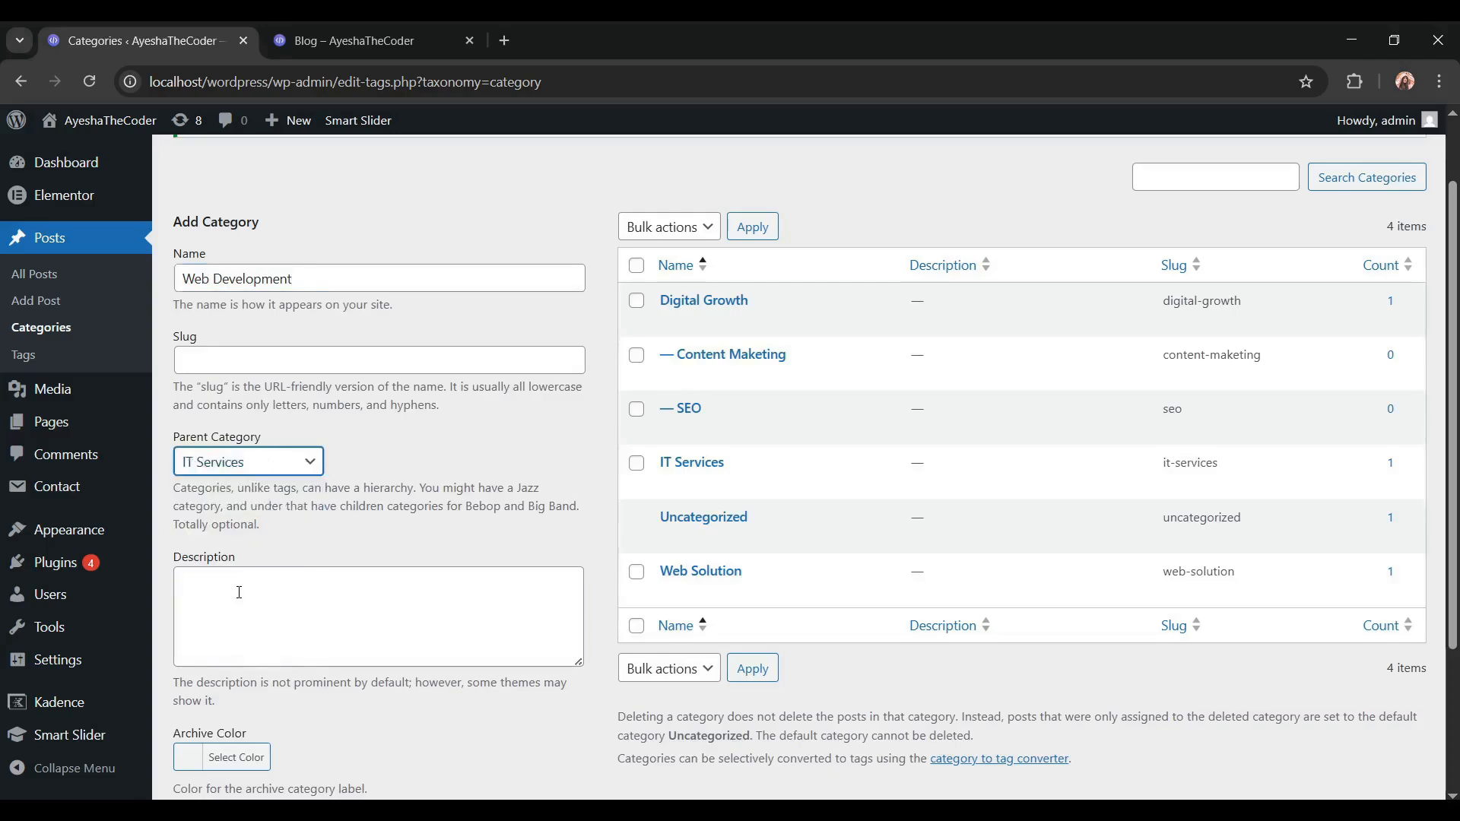
pyautogui.scroll(-3, 239, 592)
pyautogui.click(234, 719)
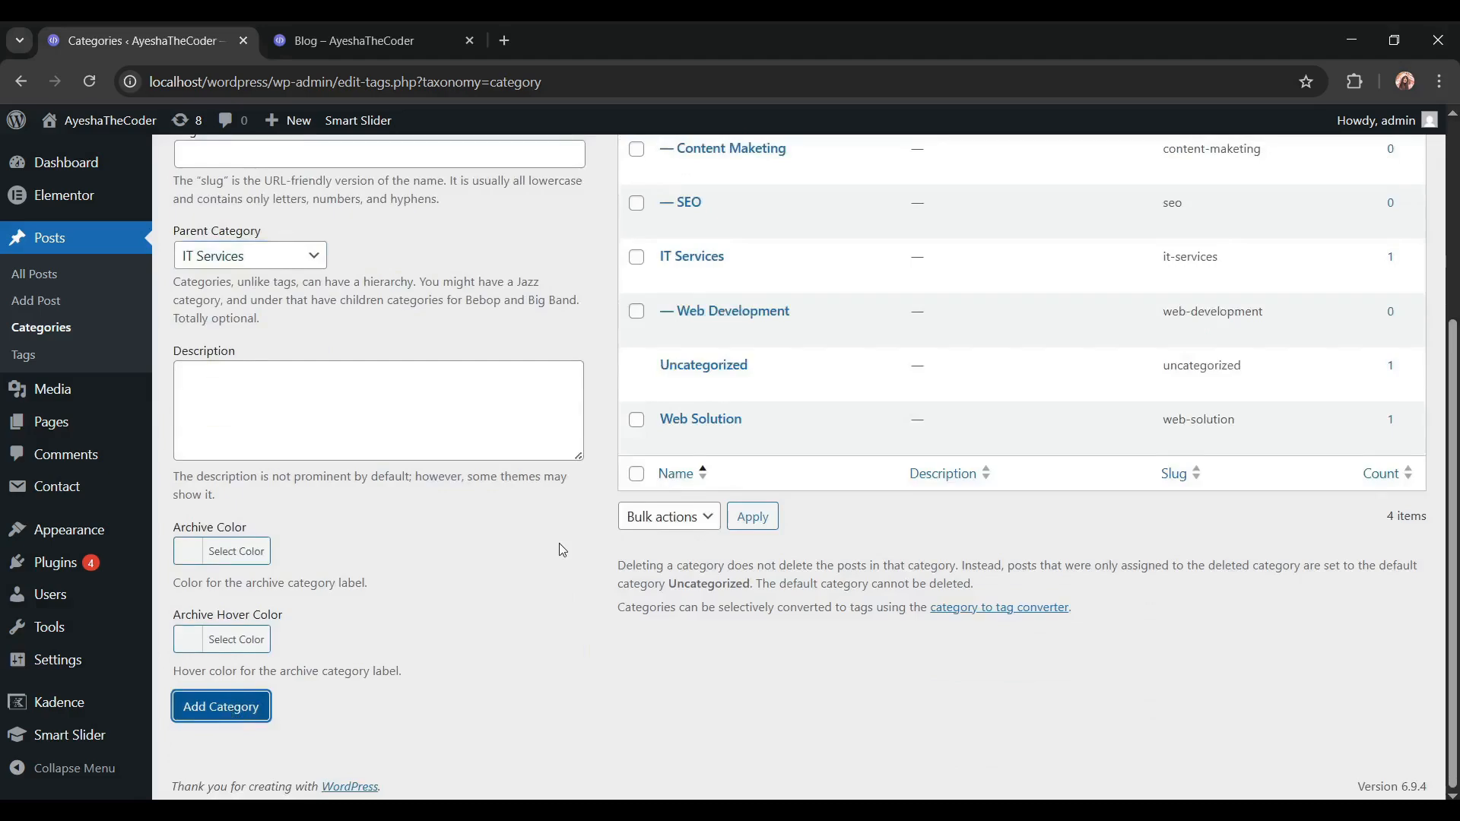
# Add a category named Website Maintenance, keeping IT Services as its parent
pyautogui.scroll(2, 559, 543)
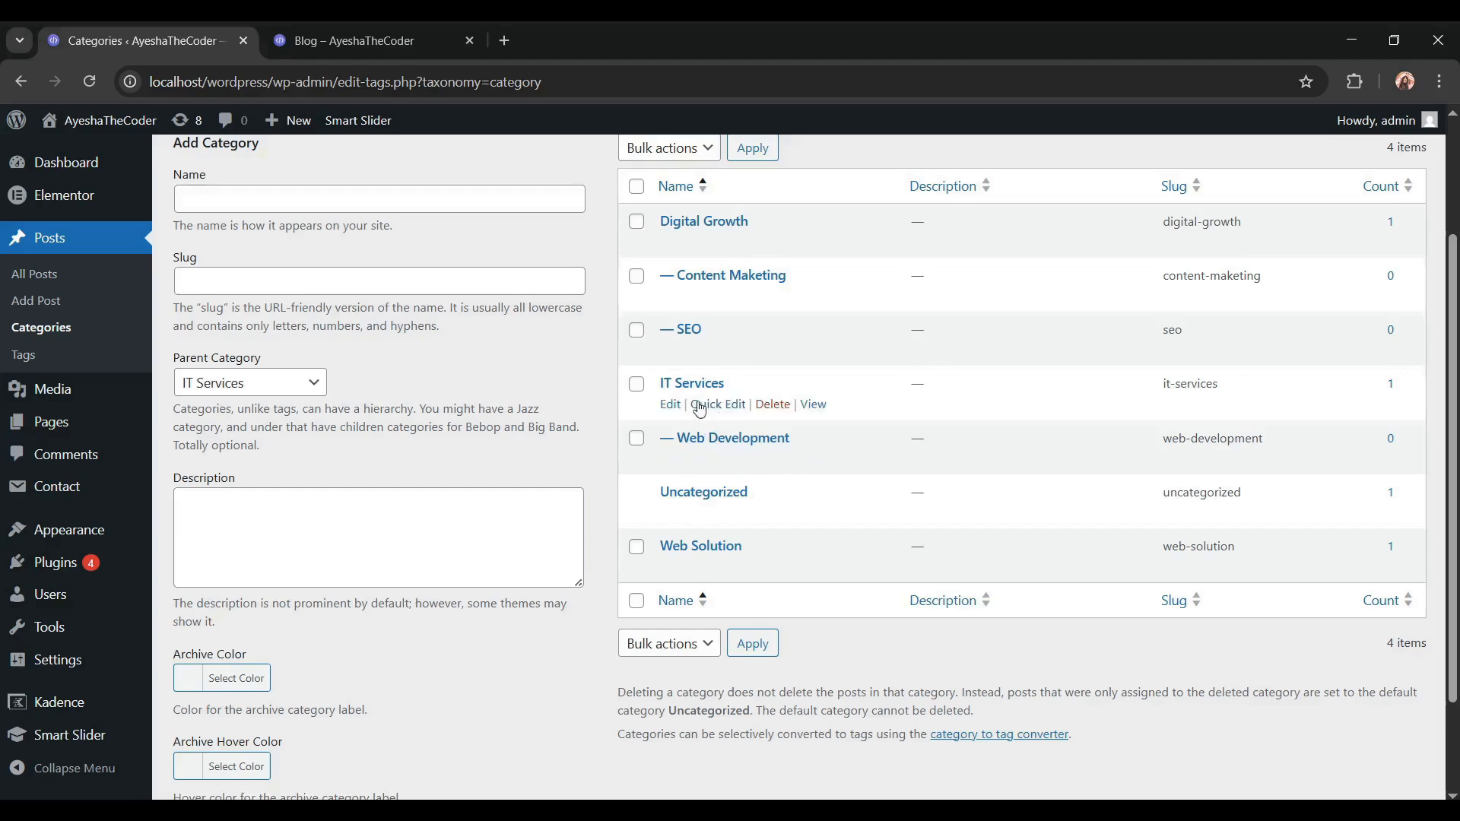
pyautogui.scroll(2, 365, 348)
pyautogui.click(365, 349)
pyautogui.write('b')
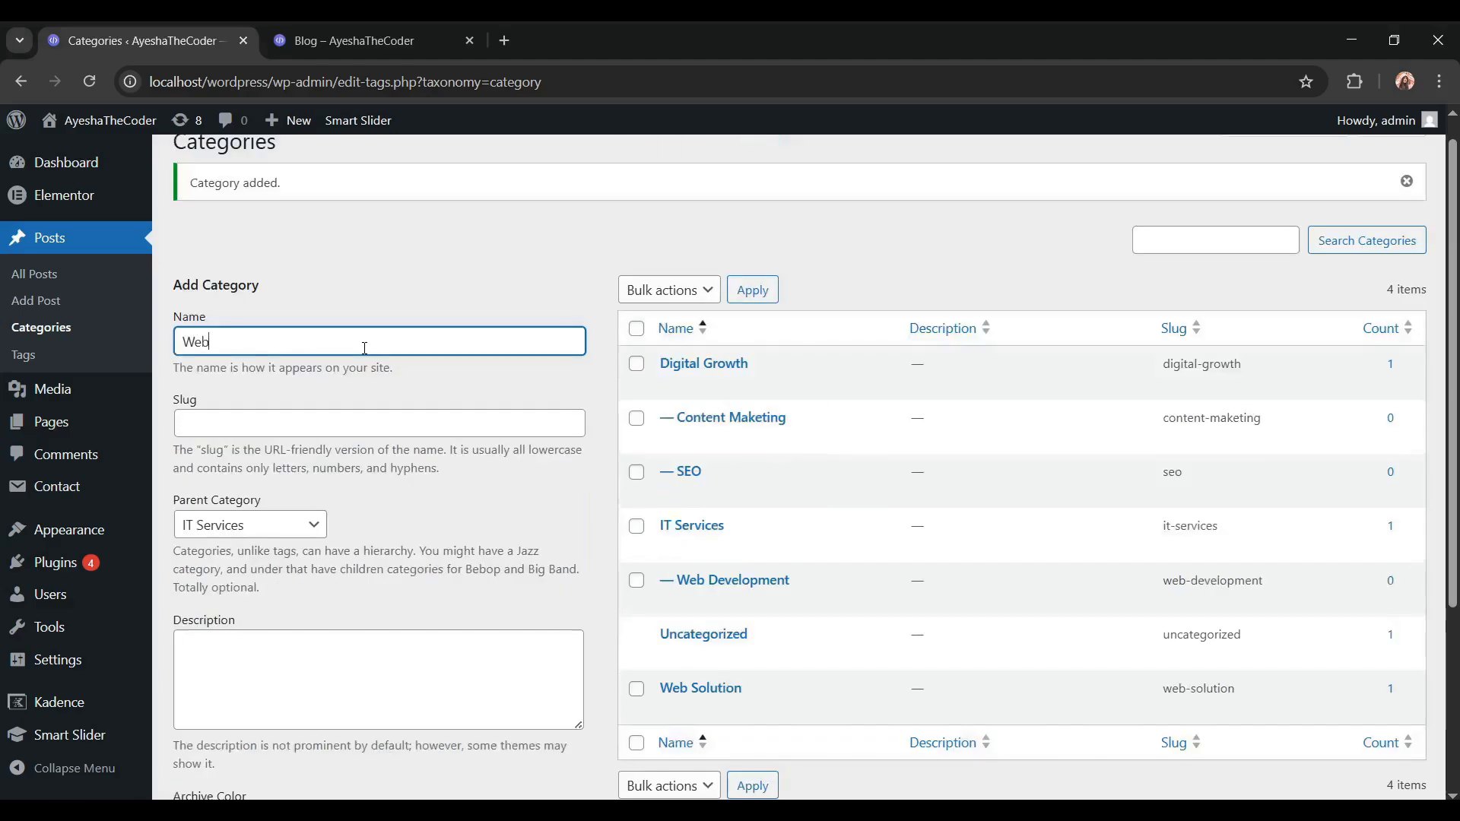
pyautogui.write('site Maintenance')
pyautogui.scroll(1, 319, 413)
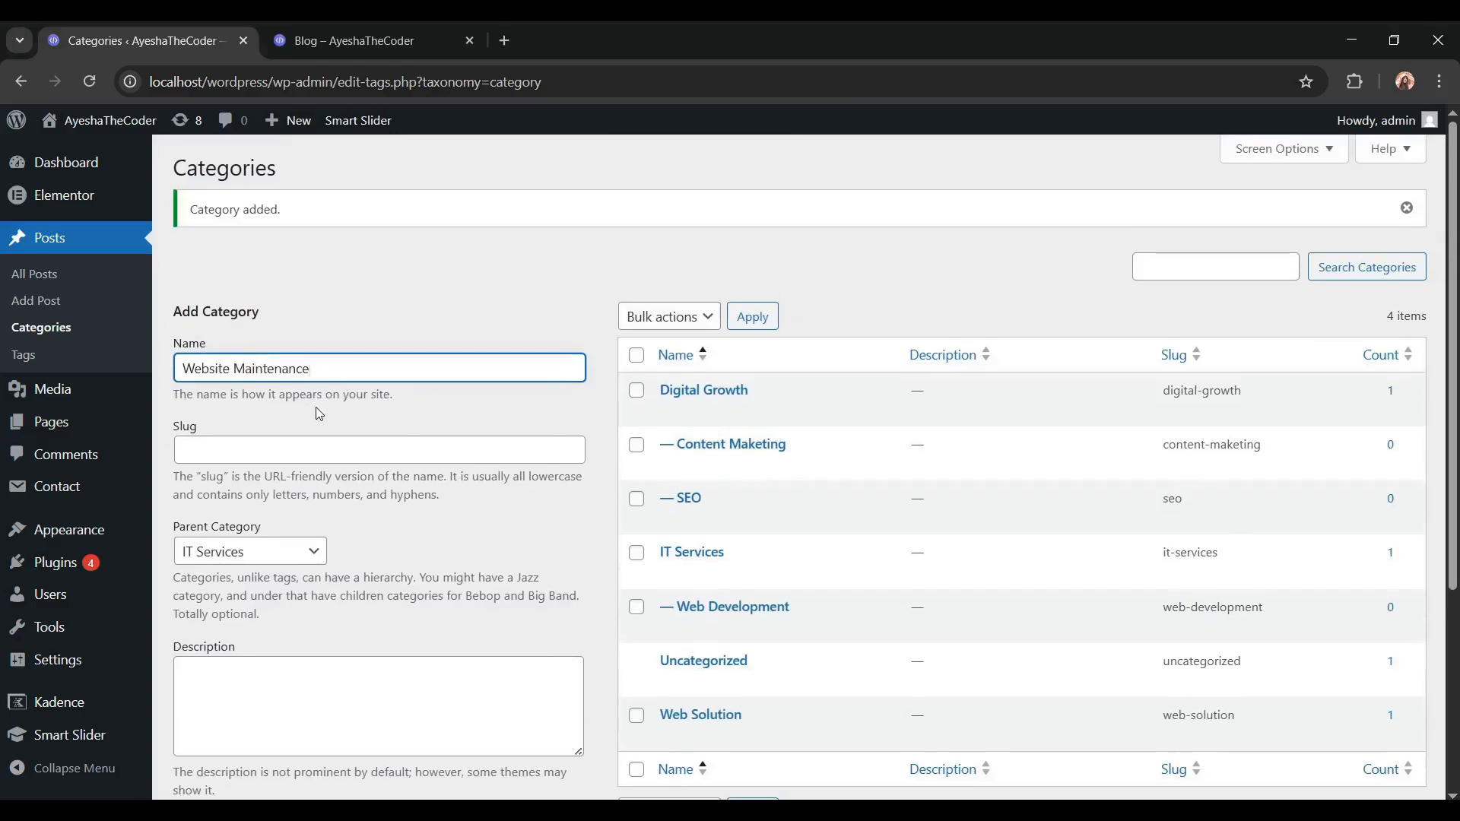
pyautogui.scroll(-4, 319, 413)
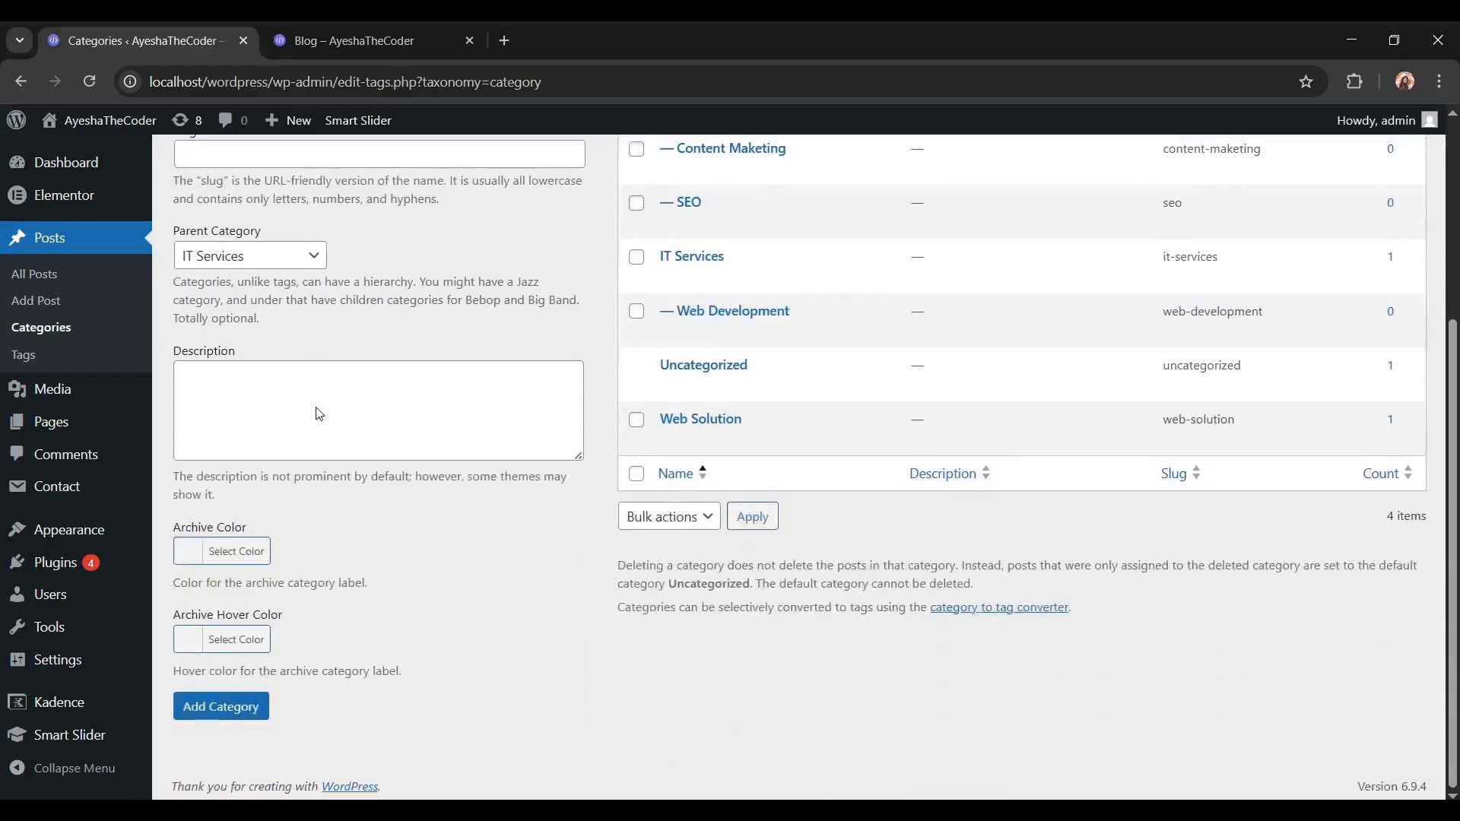
pyautogui.click(226, 712)
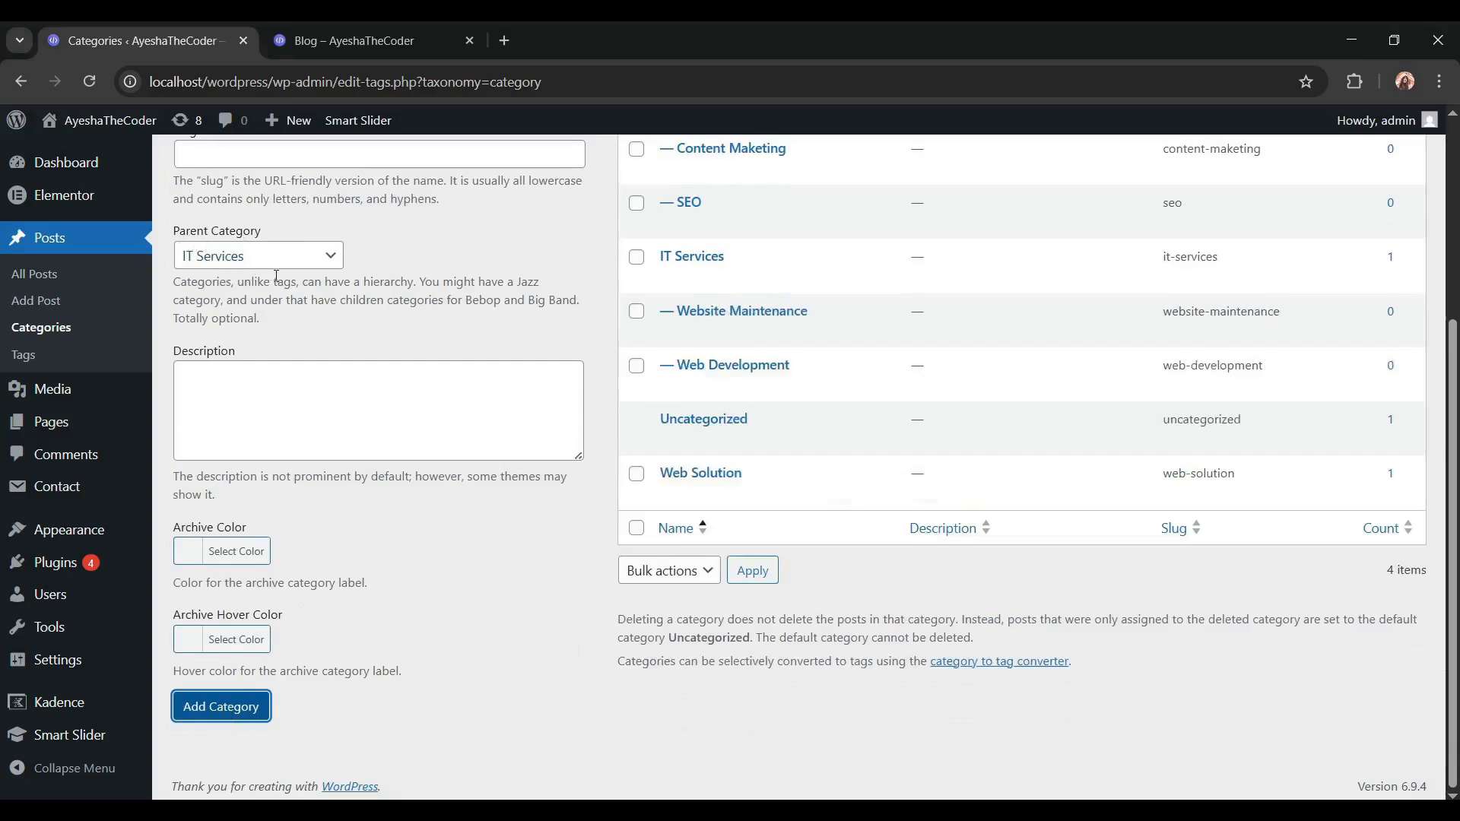
# Review the category list and reload the Categories page to refresh its hierarchy
pyautogui.scroll(3, 236, 282)
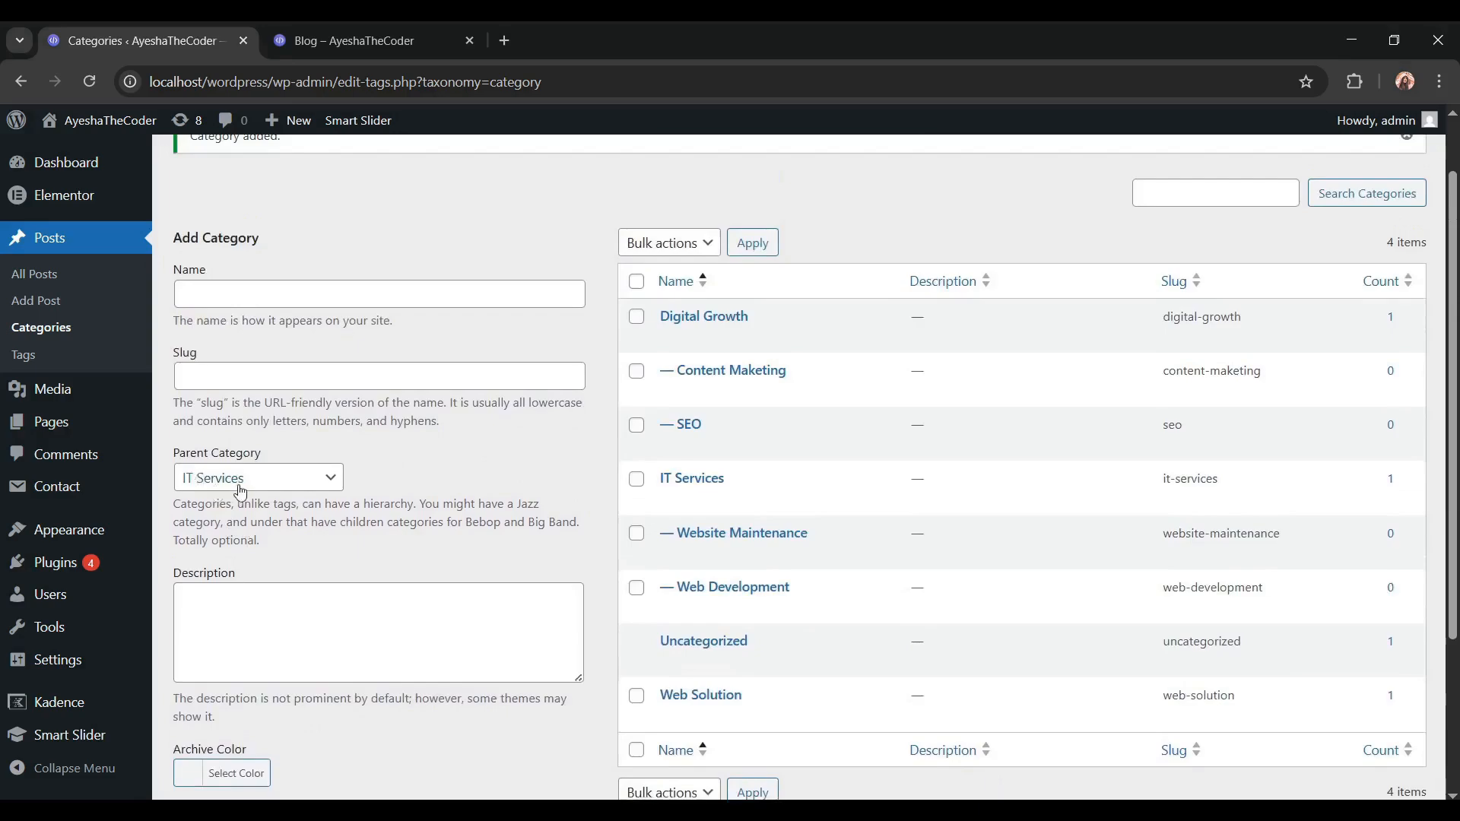
pyautogui.scroll(-3, 240, 492)
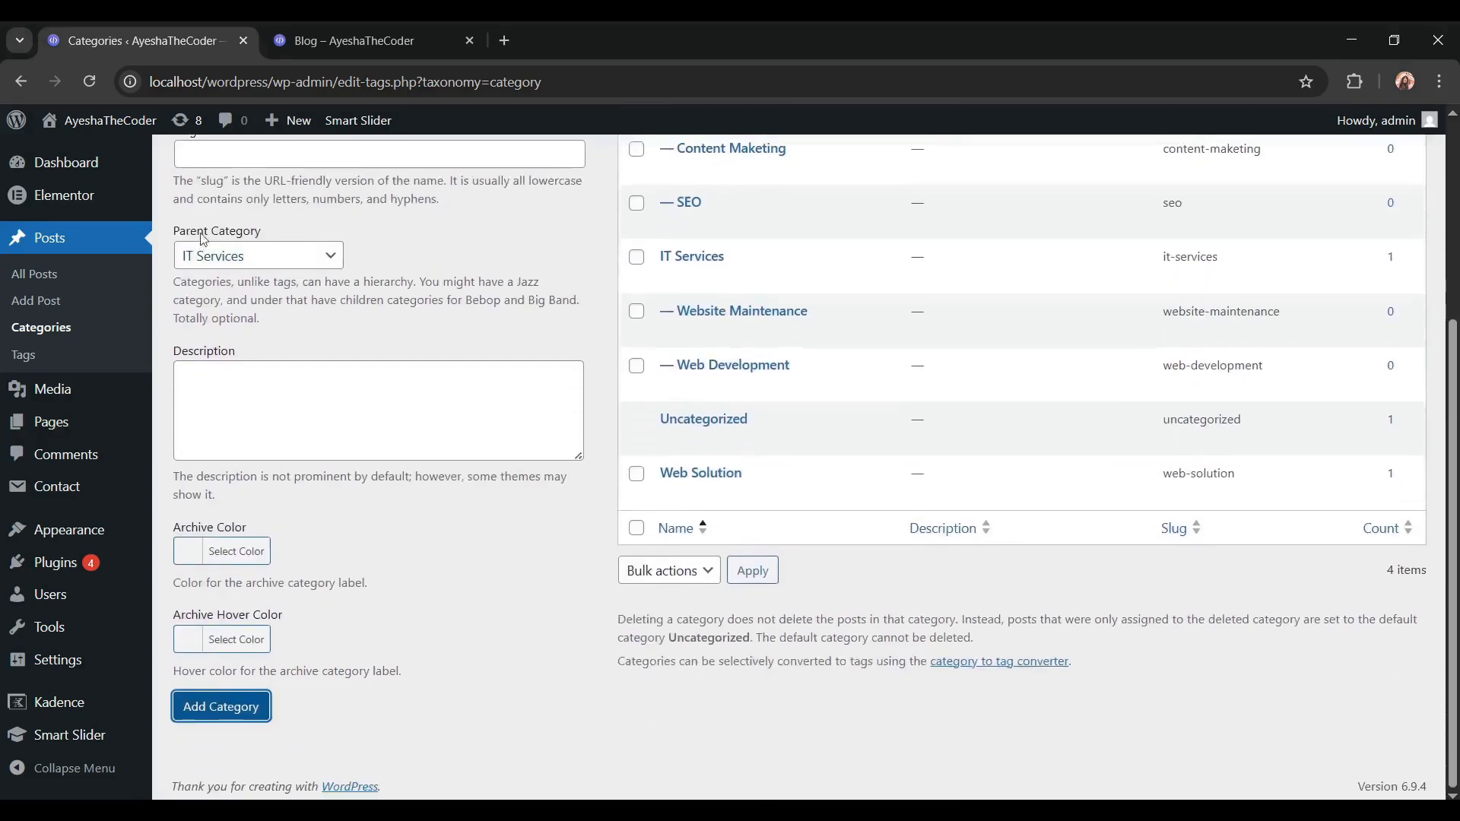
pyautogui.scroll(2, 486, 568)
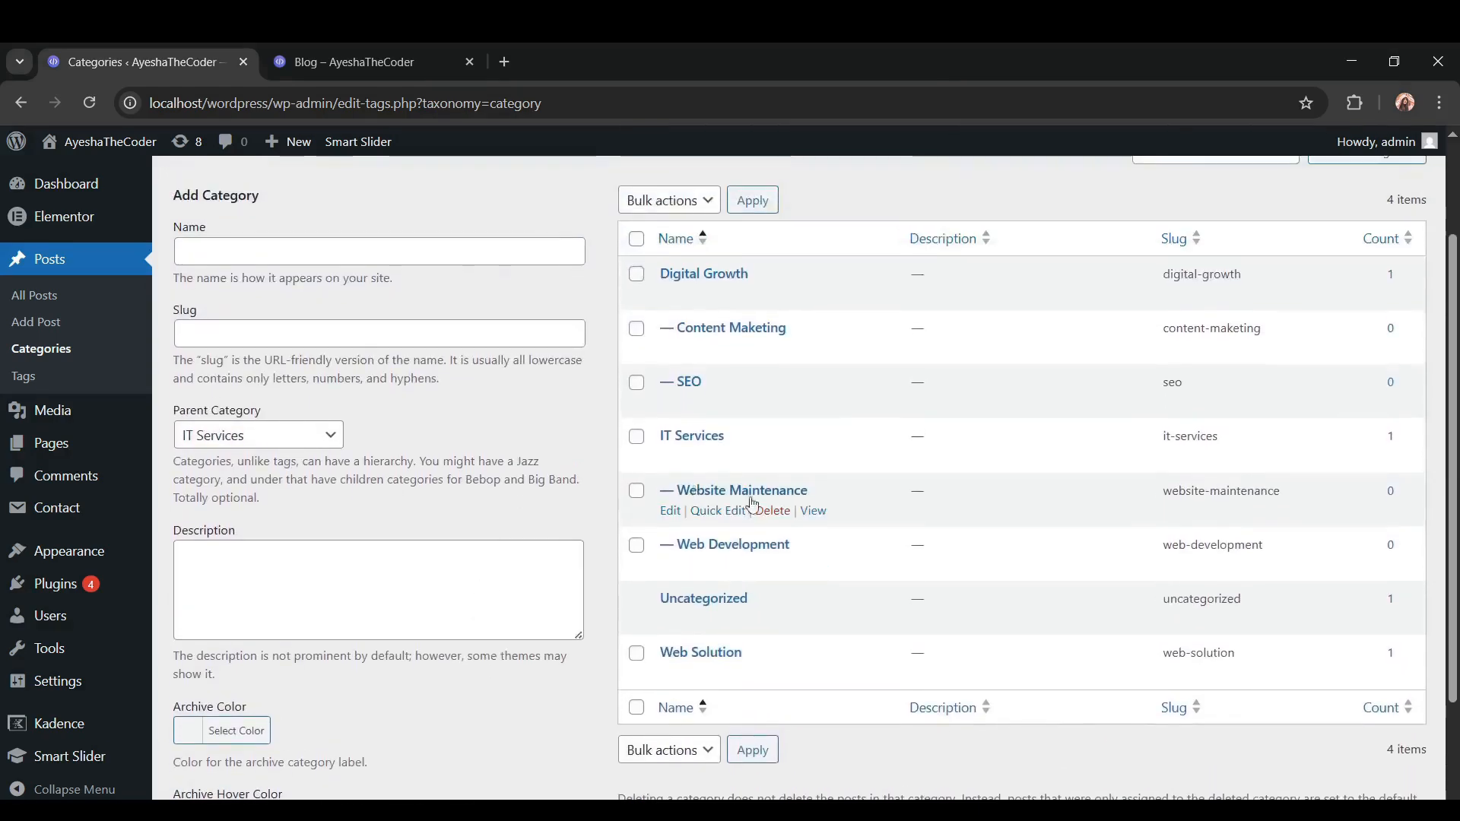
pyautogui.click(41, 349)
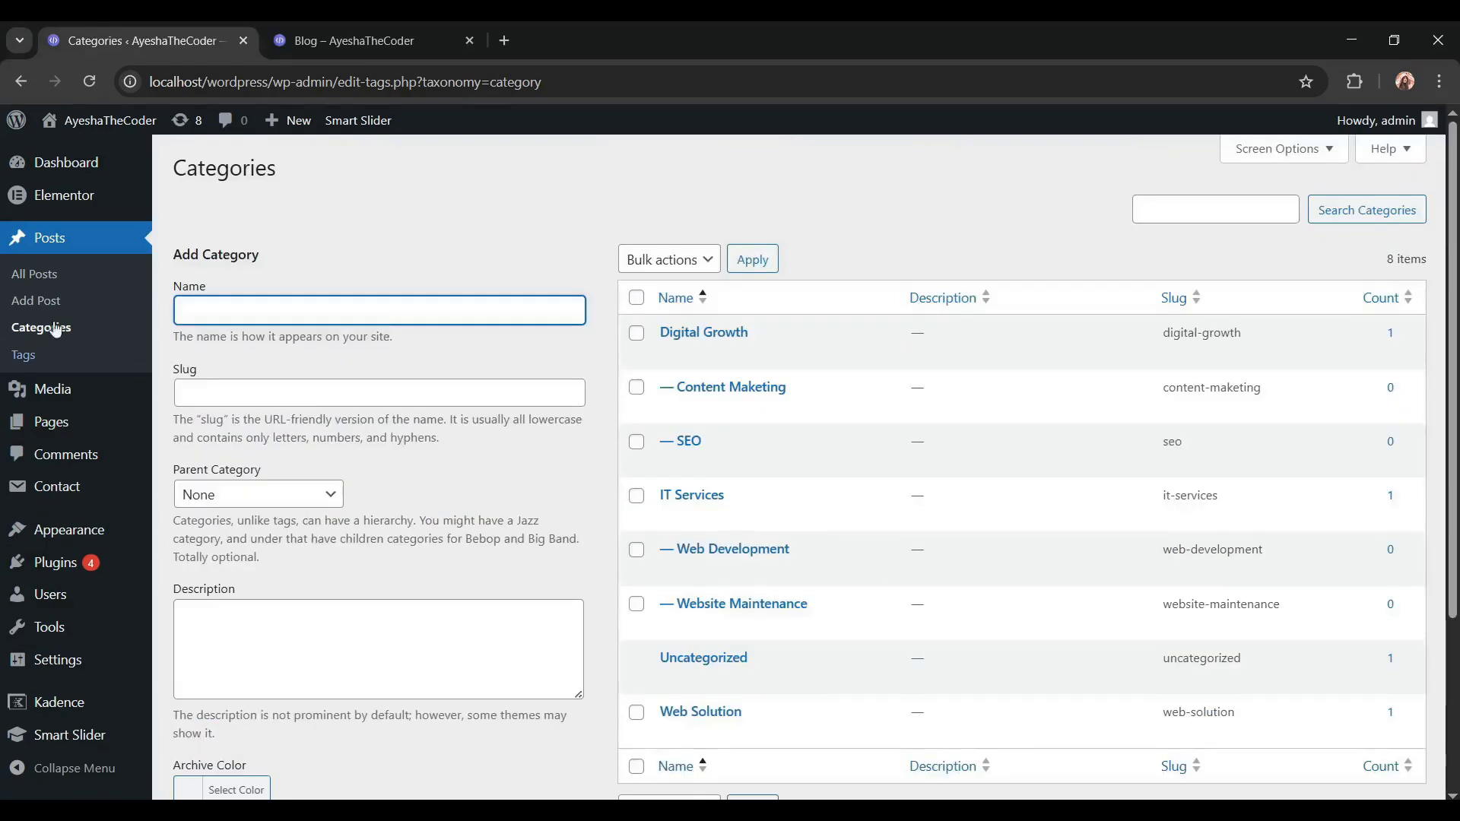
# Open the post "Building Digital Success with Professional IT Services" for editing in a new browser tab and bring up its category settings
pyautogui.click(50, 275)
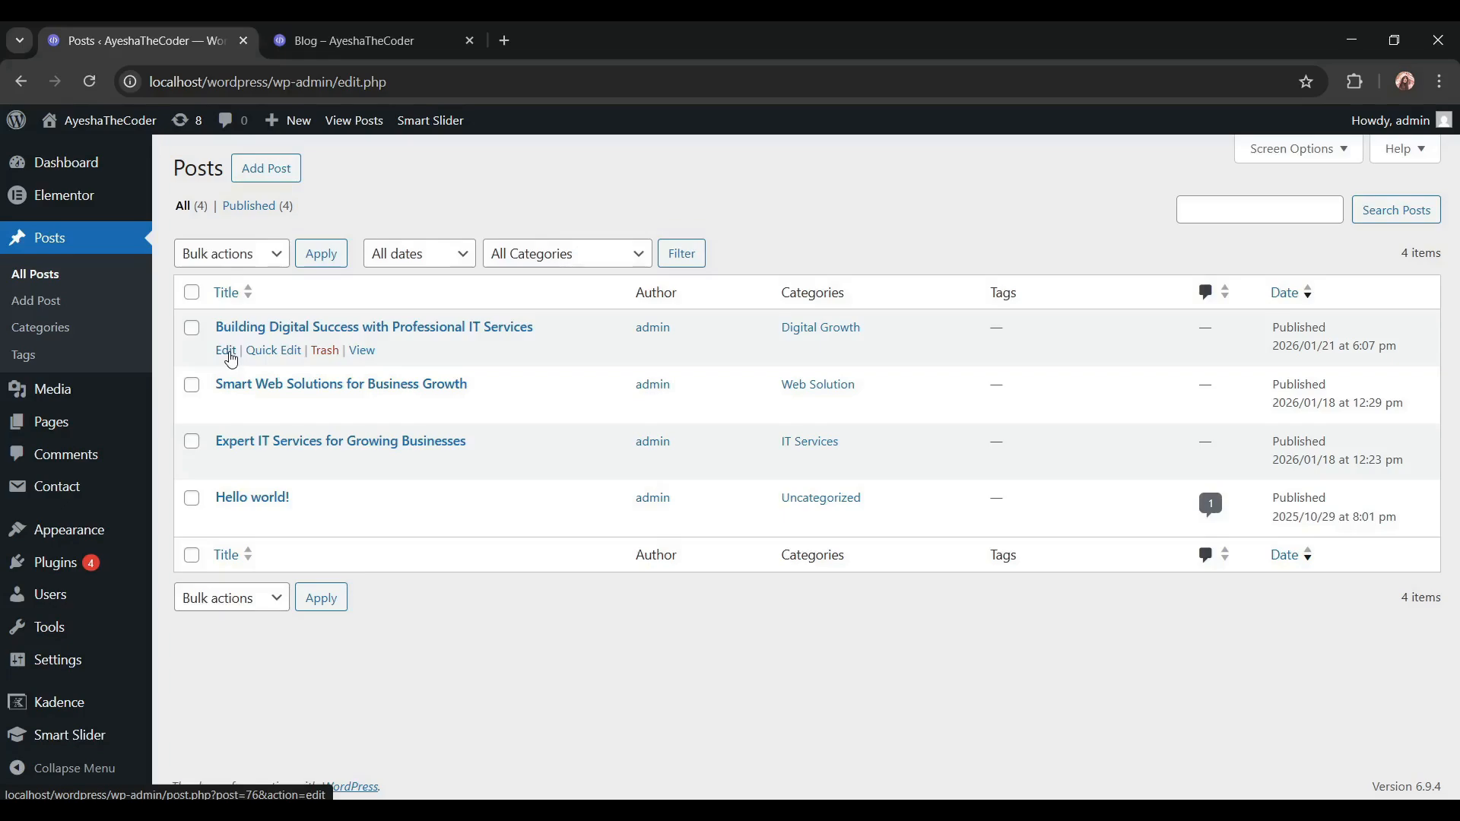
pyautogui.rightClick(230, 354)
pyautogui.click(254, 376)
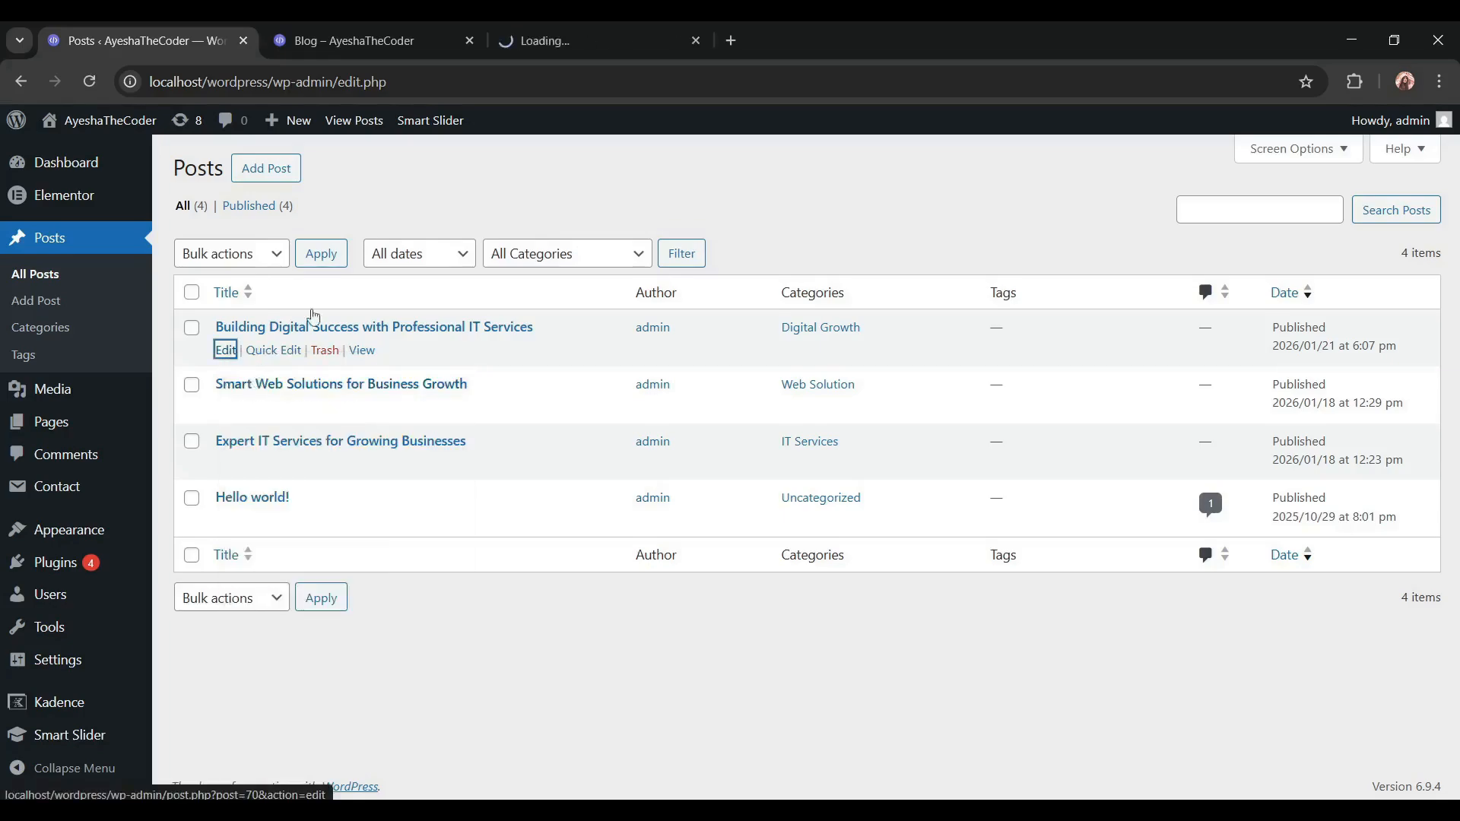
pyautogui.click(572, 32)
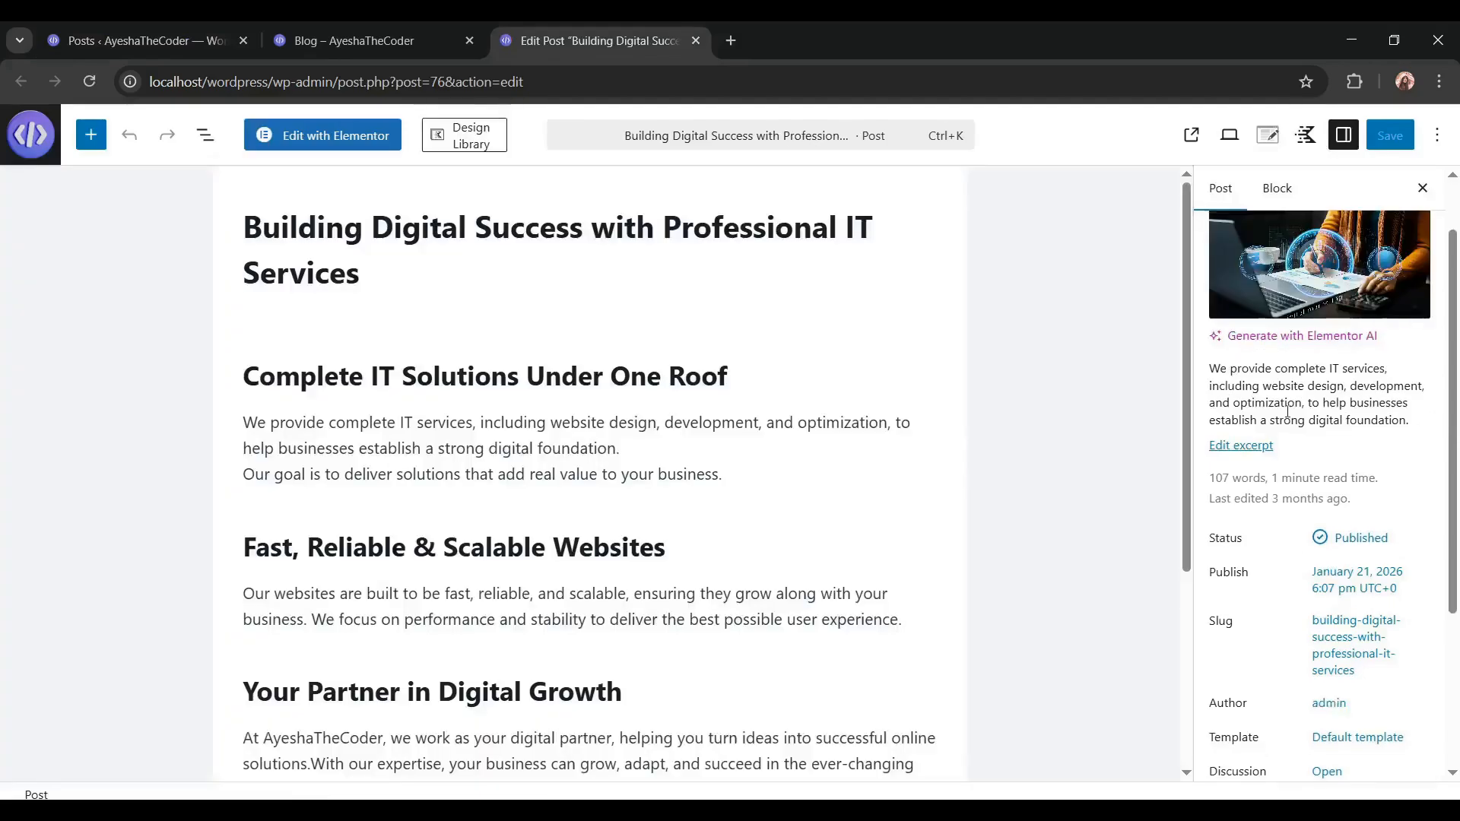
pyautogui.scroll(-4, 1308, 426)
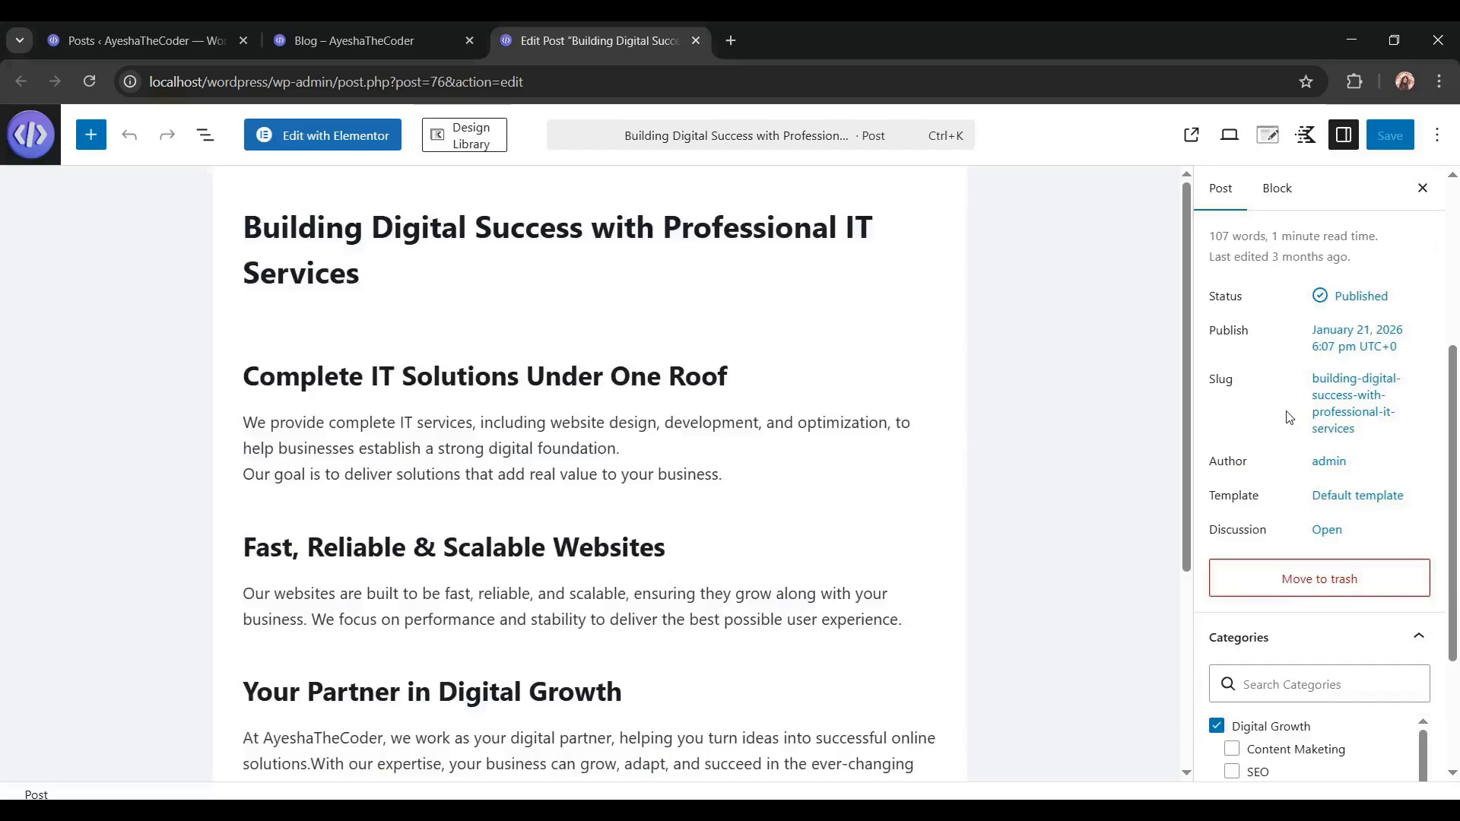
# Assign the Content Maketing and SEO subcategories under Digital Growth to the post and save it
pyautogui.scroll(-3, 1288, 417)
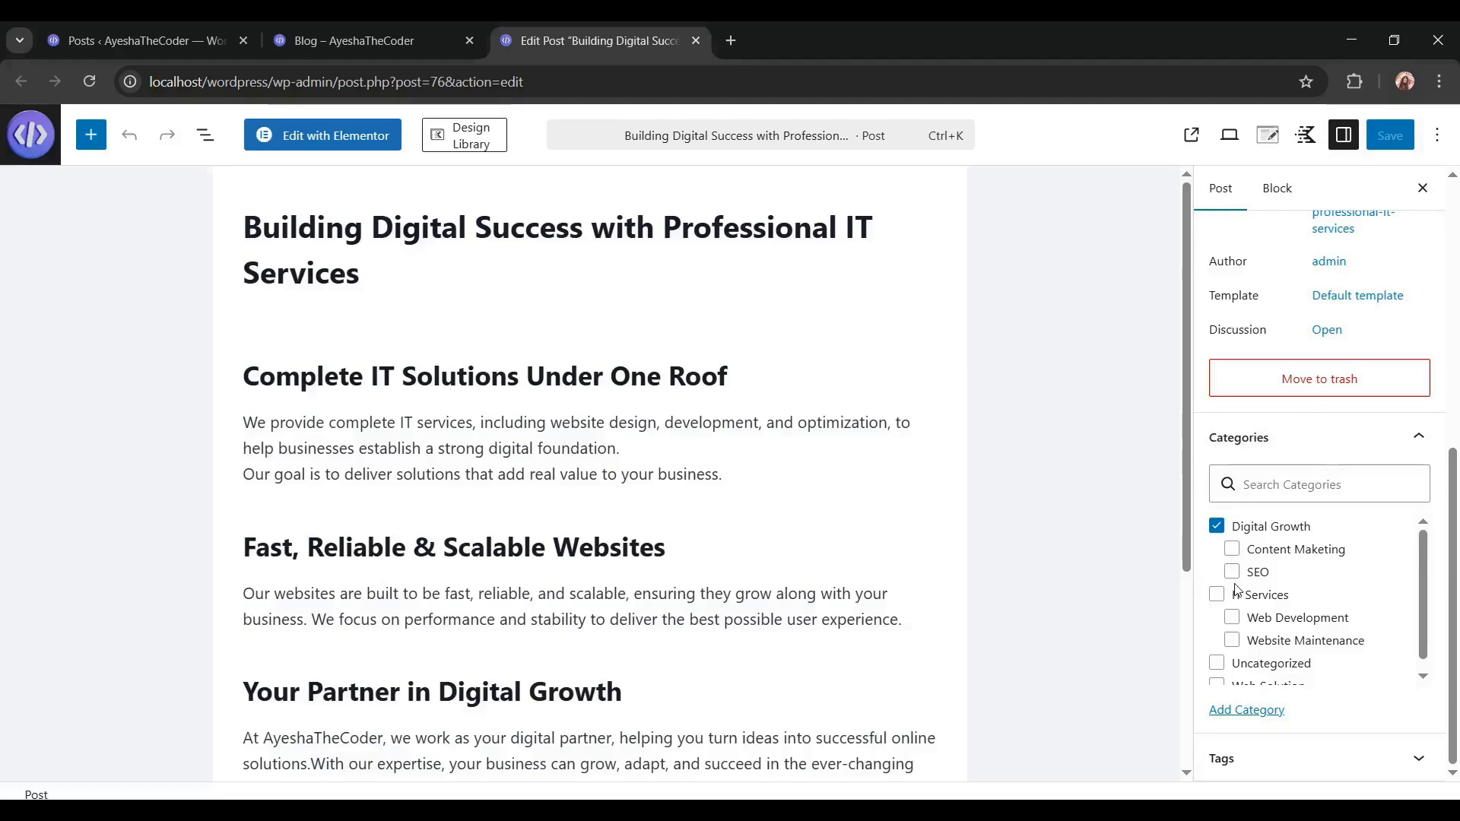
pyautogui.click(1232, 549)
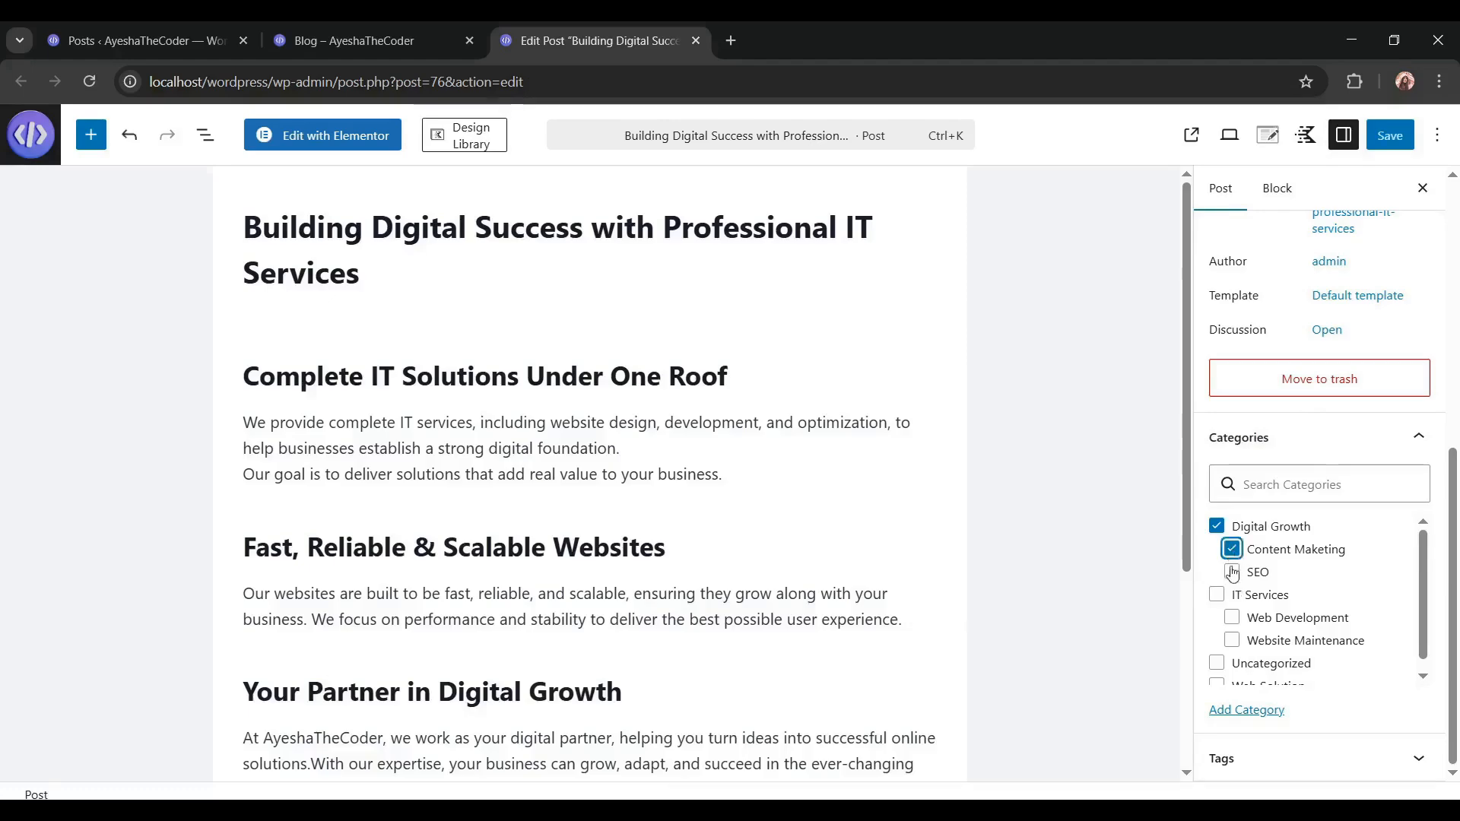
pyautogui.click(1232, 576)
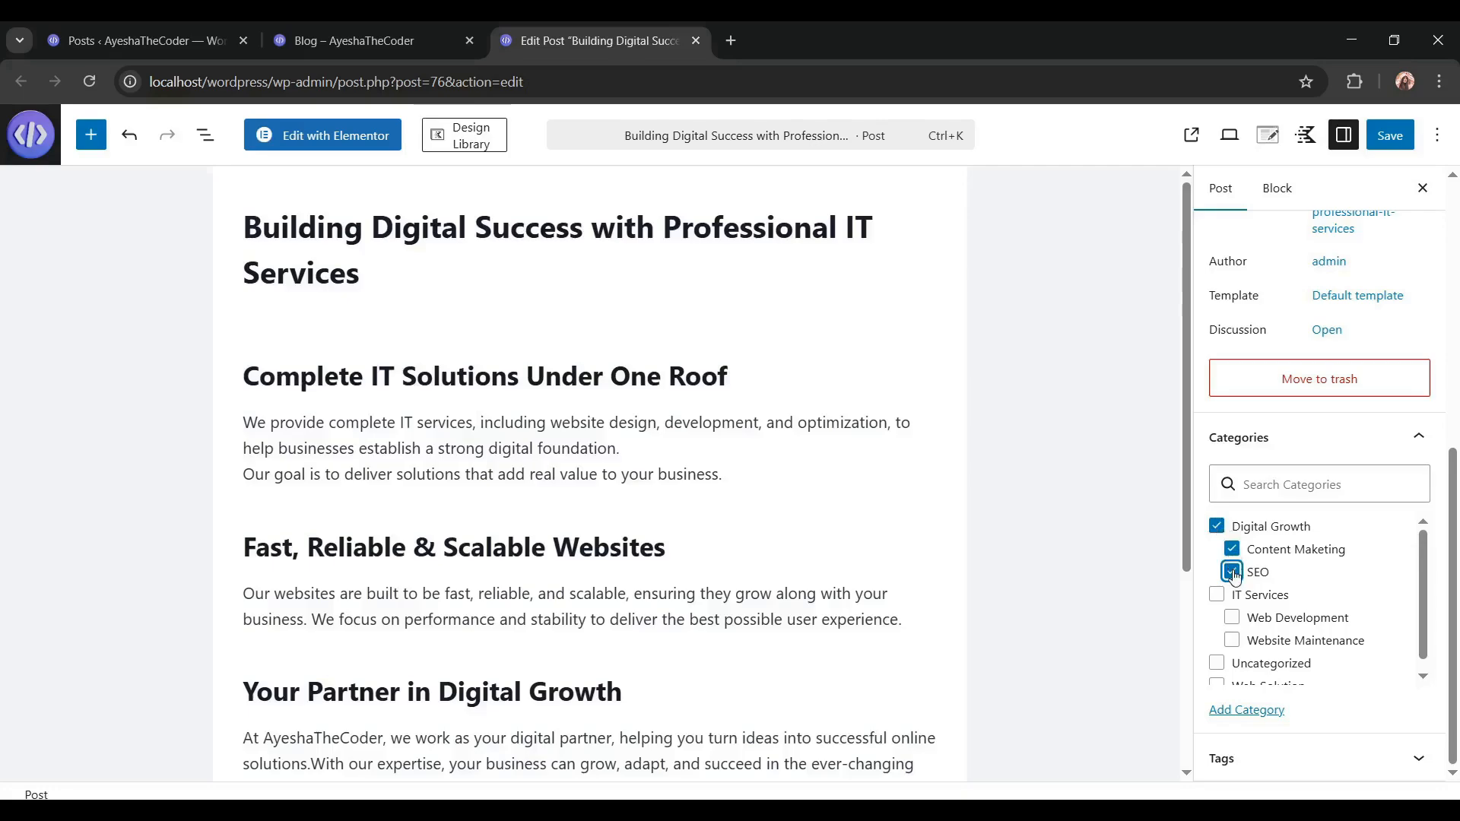
pyautogui.click(1396, 137)
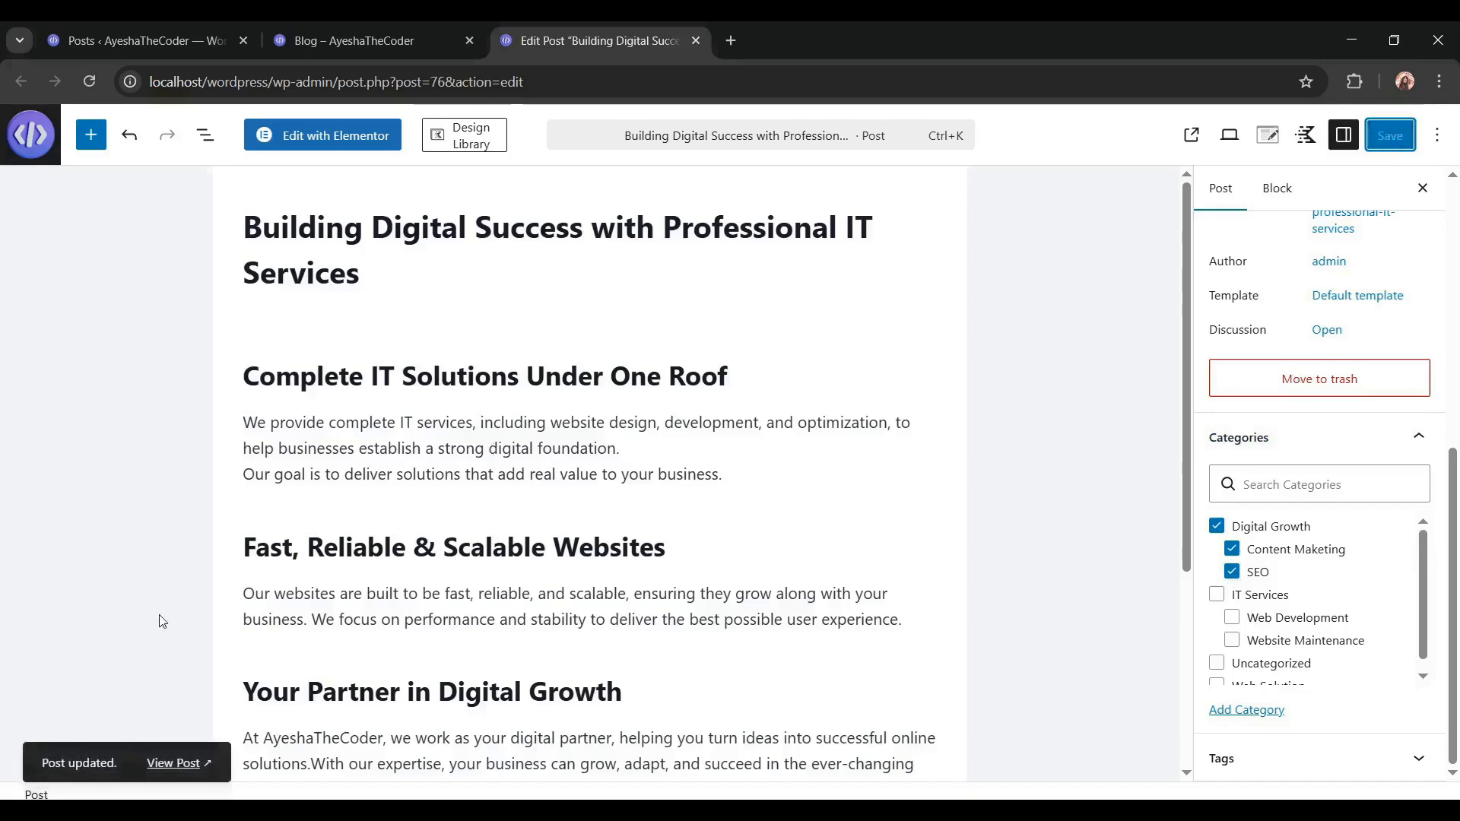
# Reload the live Blog page and open the "Building Digital Success with Professional IT Services" post to check its category labels
pyautogui.click(365, 36)
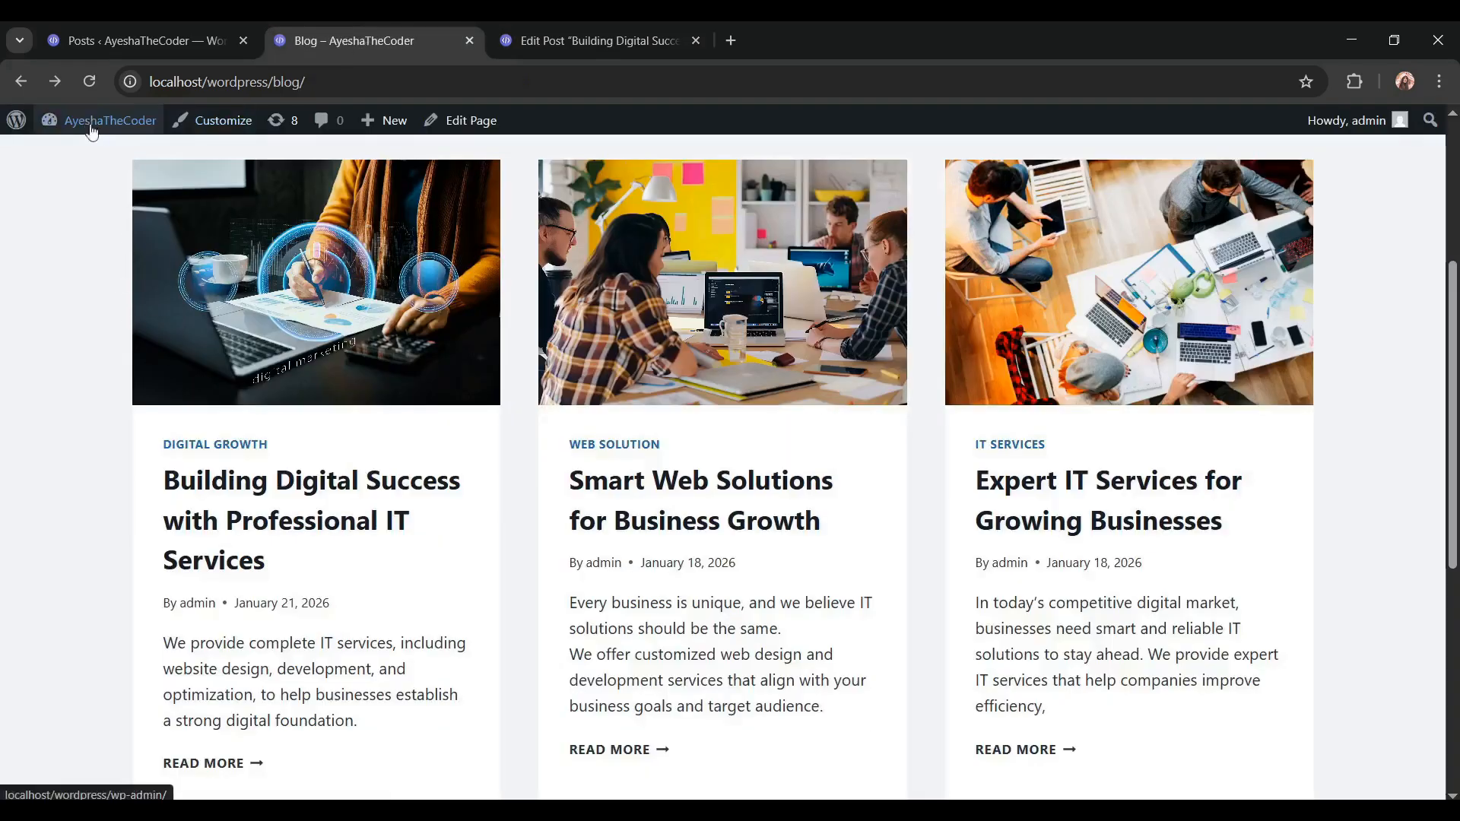
pyautogui.click(91, 82)
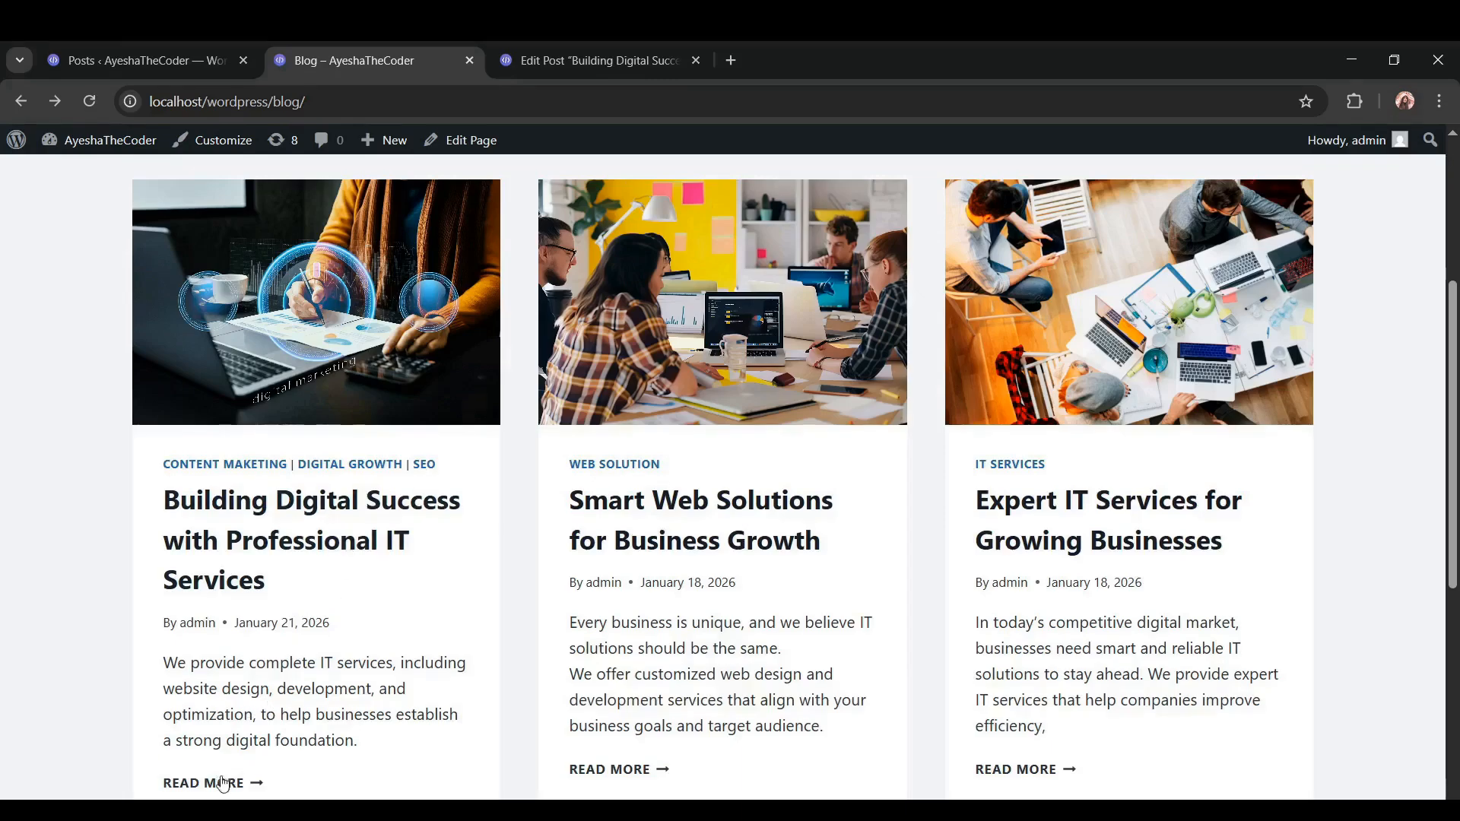
pyautogui.click(214, 785)
pyautogui.scroll(-3, 467, 667)
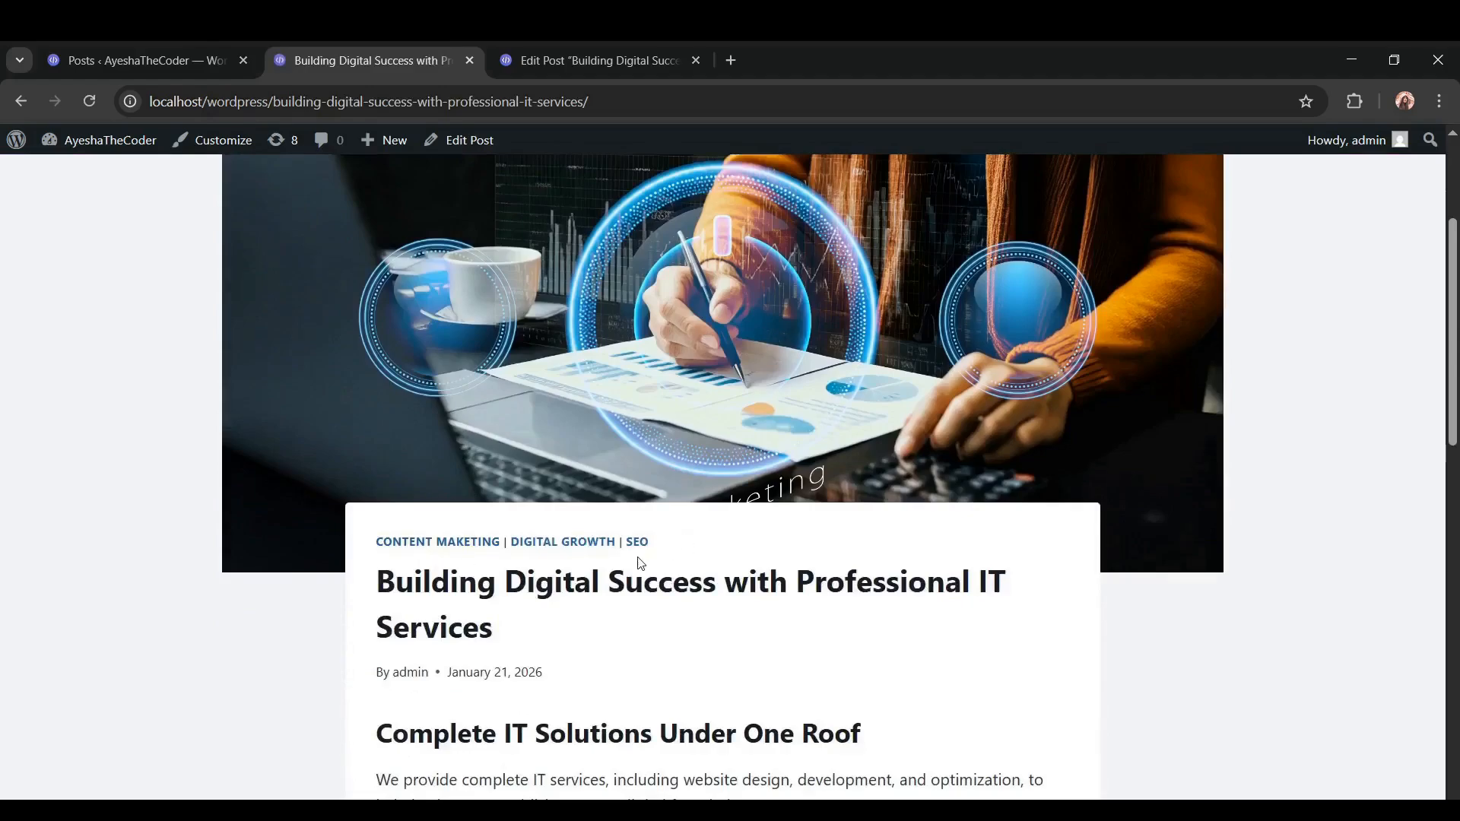
pyautogui.scroll(-1, 563, 587)
pyautogui.scroll(3, 564, 586)
# Return to the admin list of all posts and open "Expert IT Services for Growing Businesses" for editing in a new browser tab
pyautogui.moveTo(14, 146)
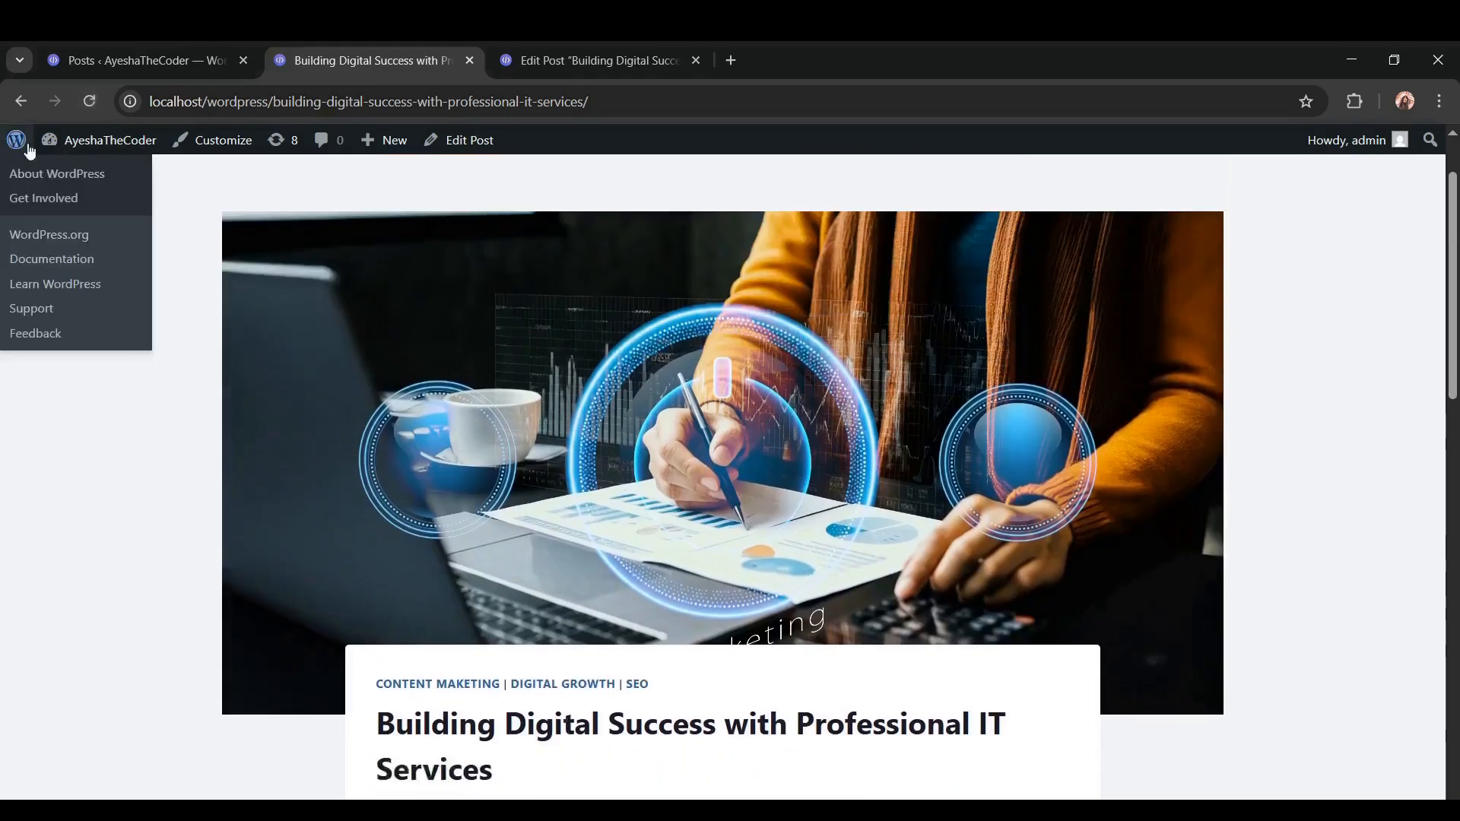
pyautogui.click(53, 177)
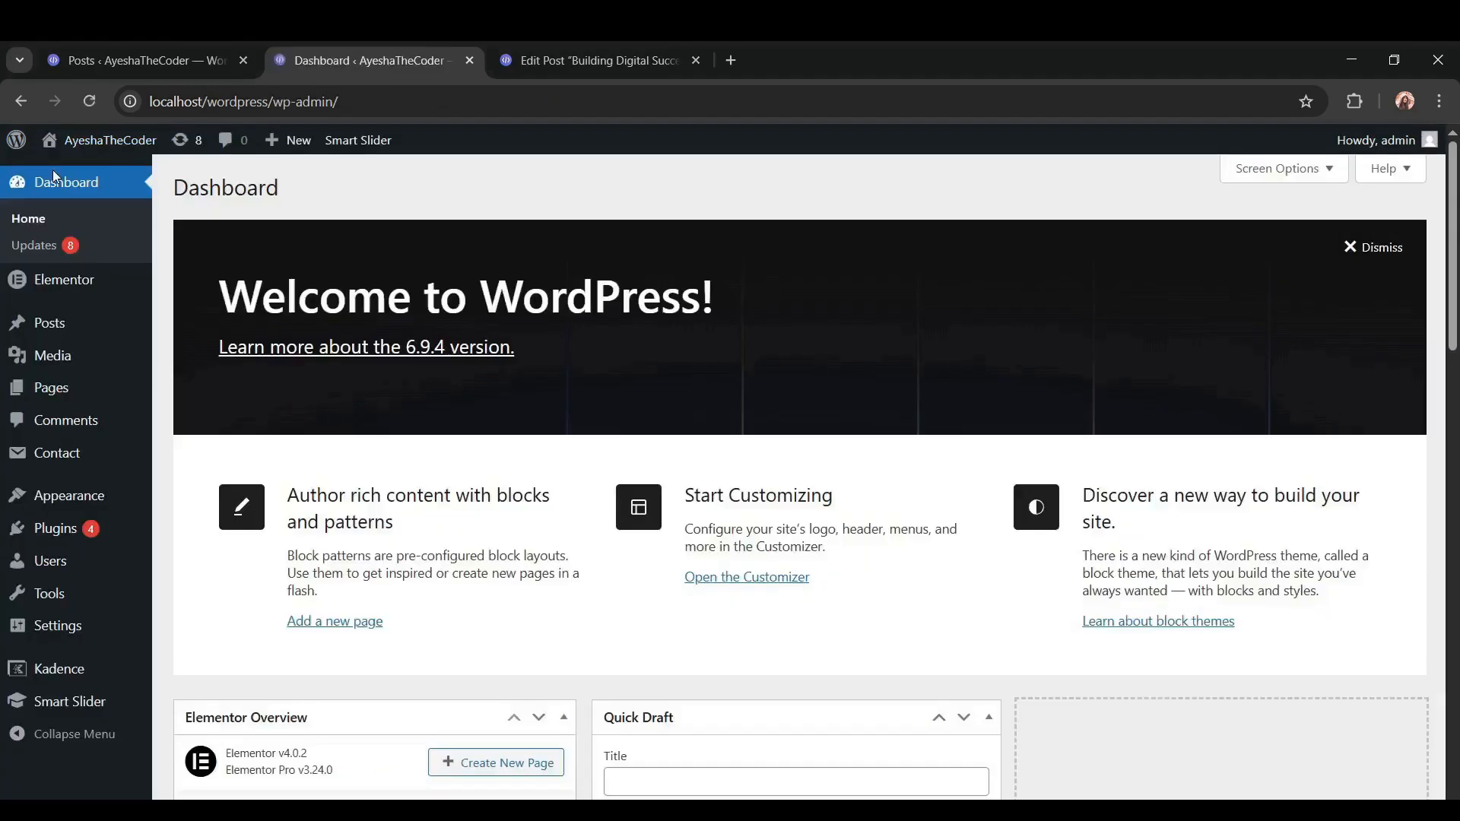
pyautogui.moveTo(49, 323)
pyautogui.click(181, 326)
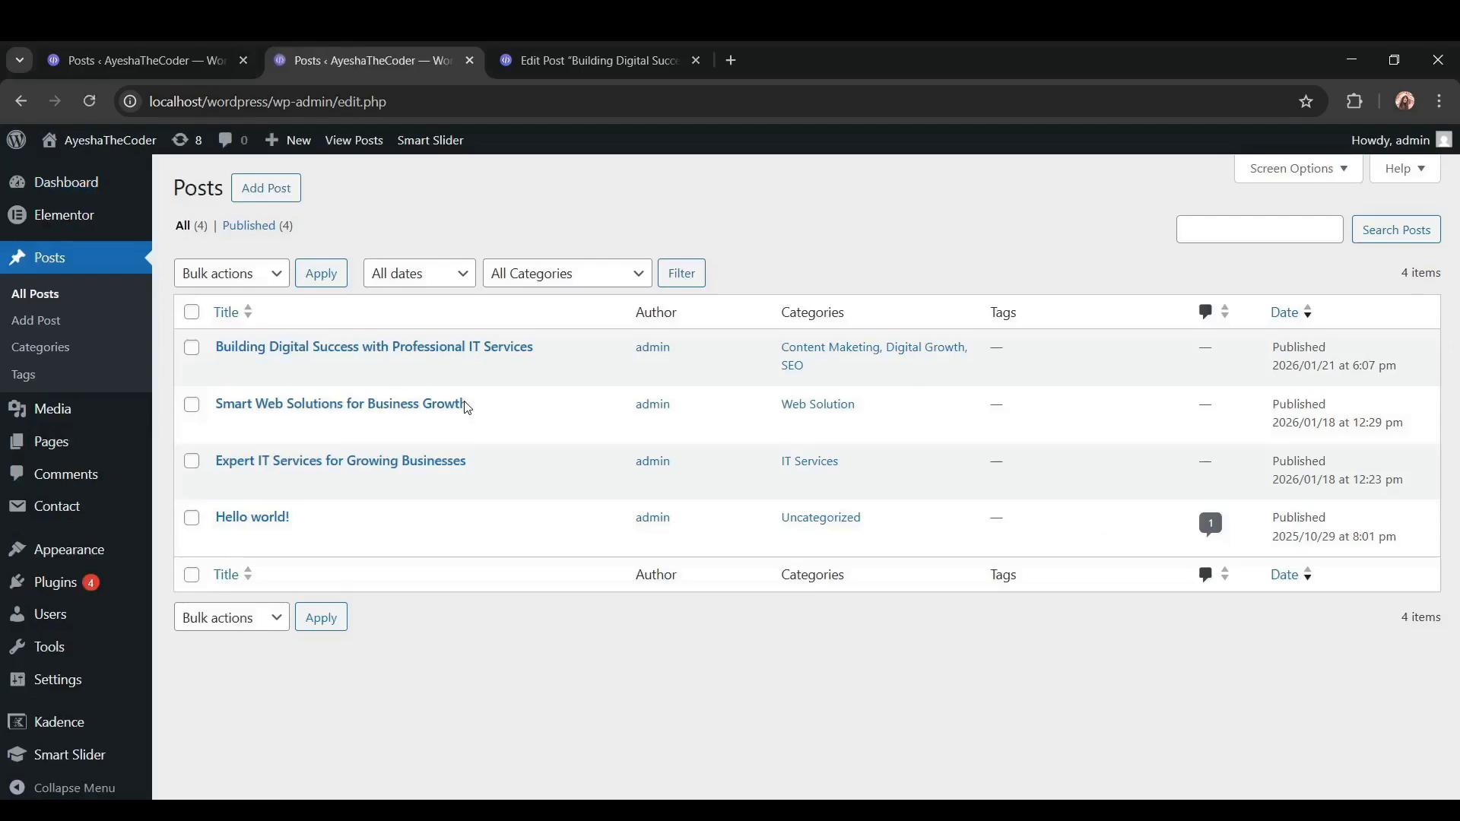
pyautogui.moveTo(358, 416)
pyautogui.rightClick(228, 493)
pyautogui.click(320, 512)
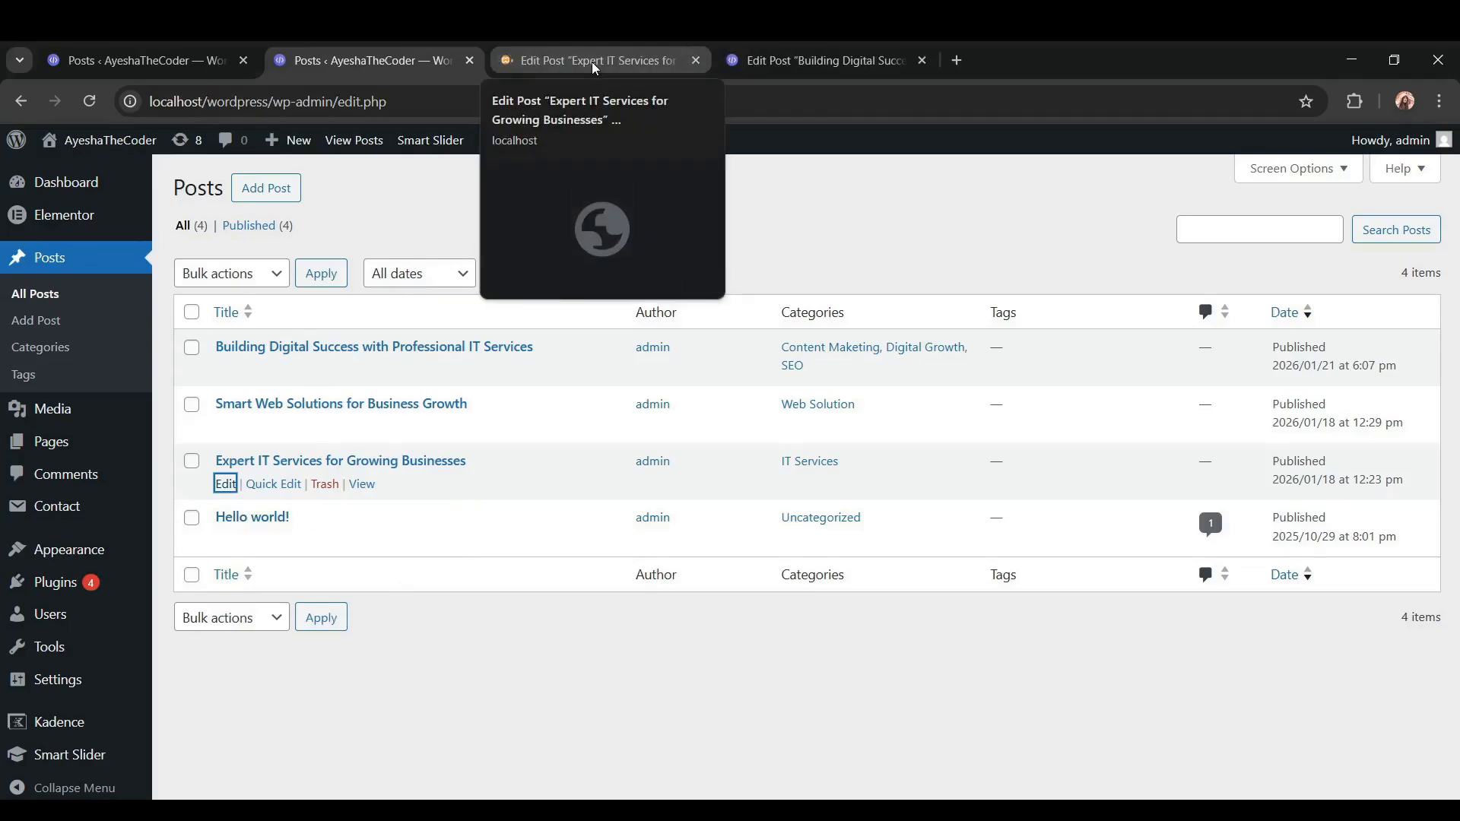
pyautogui.click(591, 61)
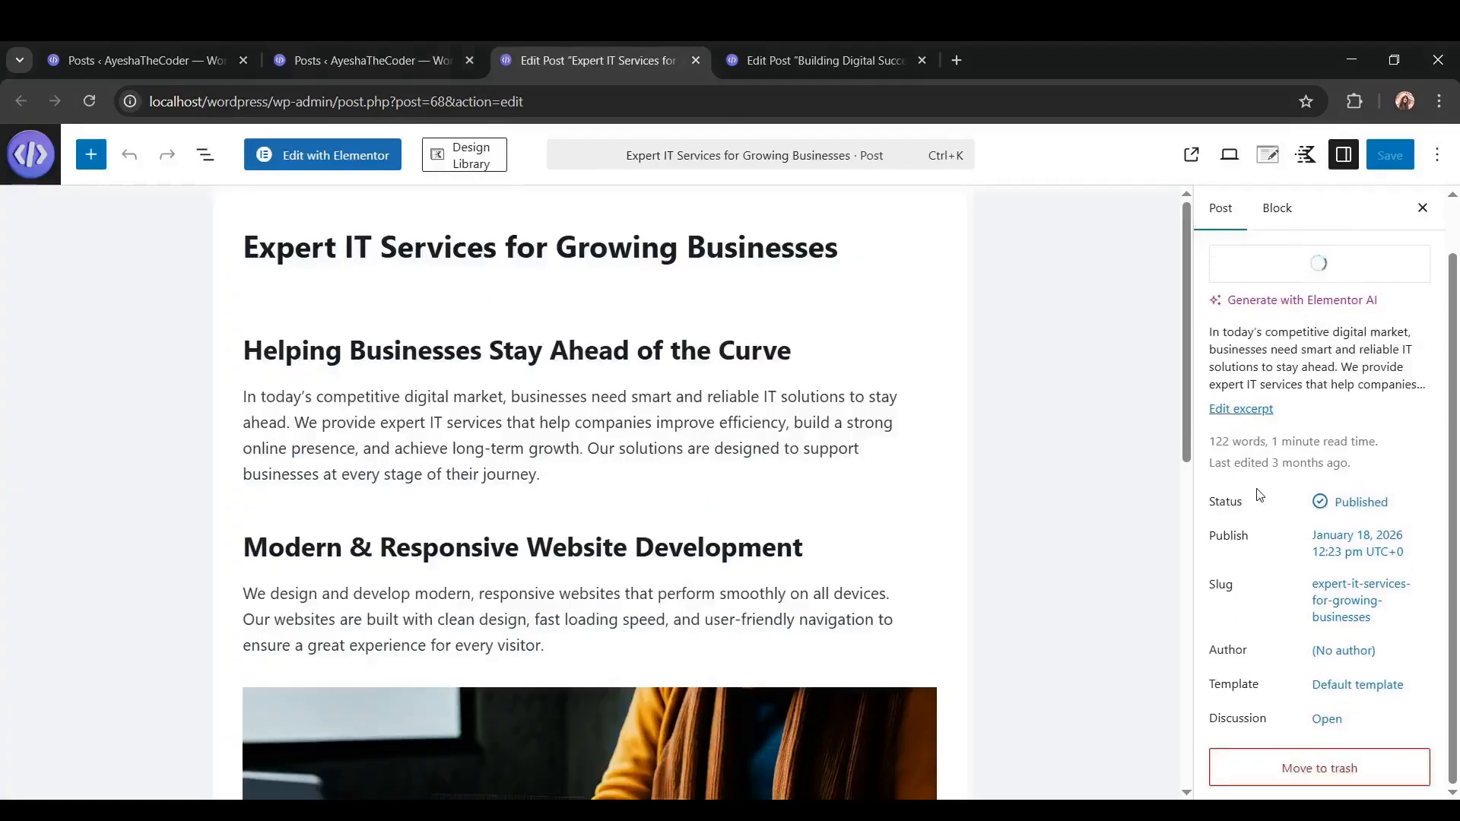
# Assign the Web Development and Website Maintenance subcategories under IT Services to the post and save it
pyautogui.scroll(-1, 1258, 489)
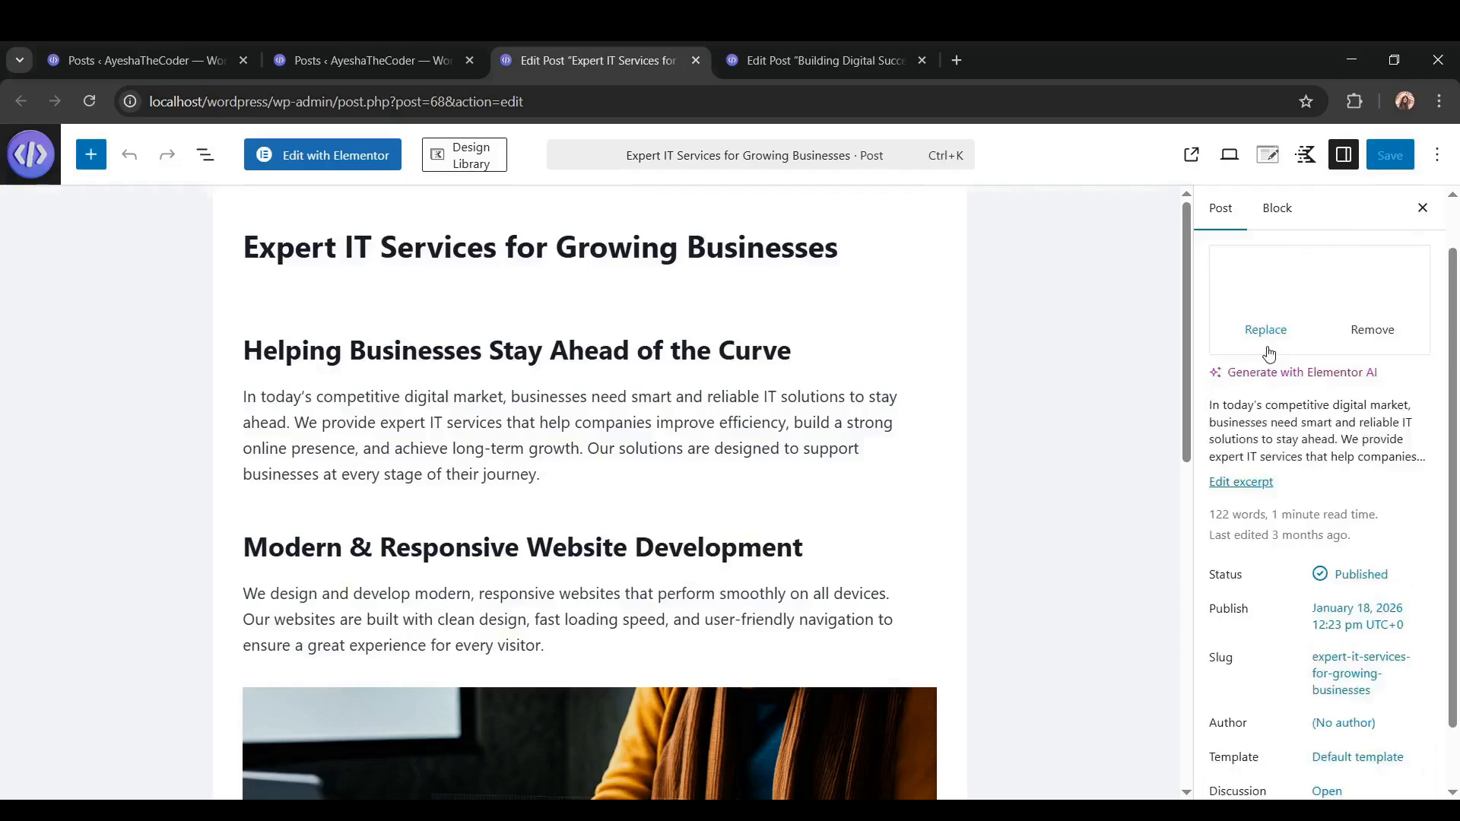
pyautogui.scroll(-3, 1283, 500)
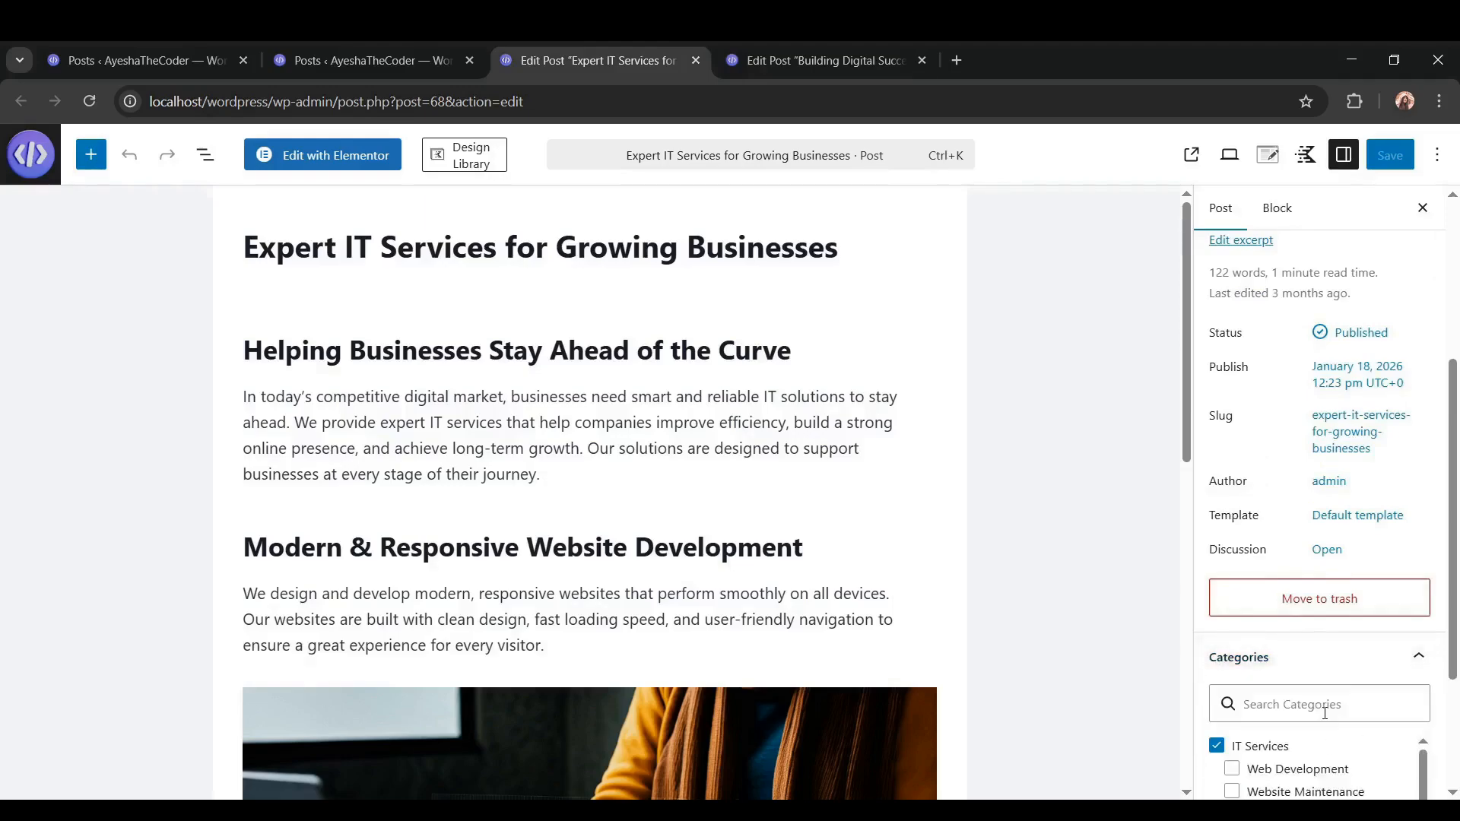
pyautogui.scroll(-3, 1325, 713)
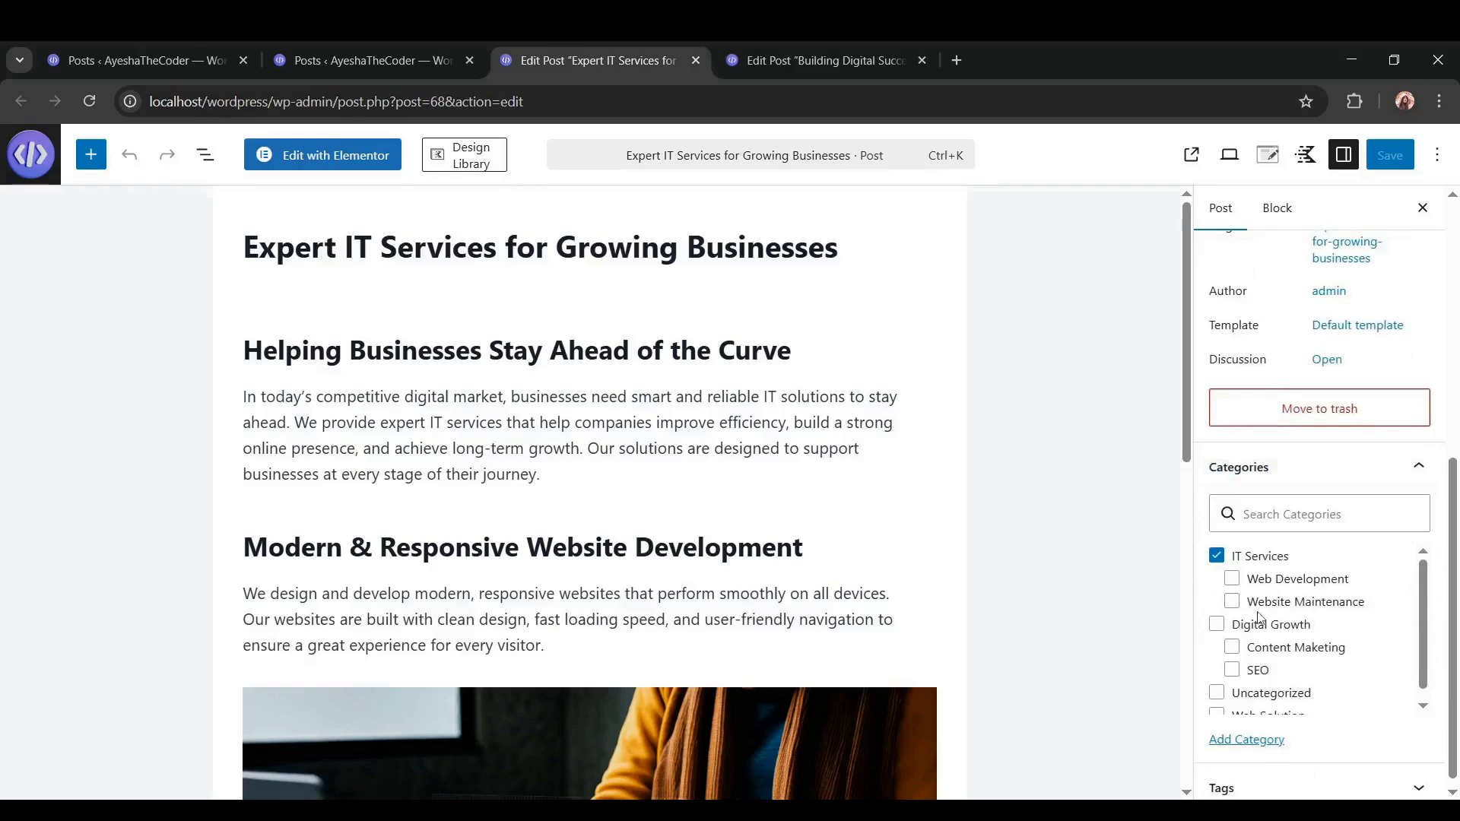
pyautogui.scroll(-1, 1277, 601)
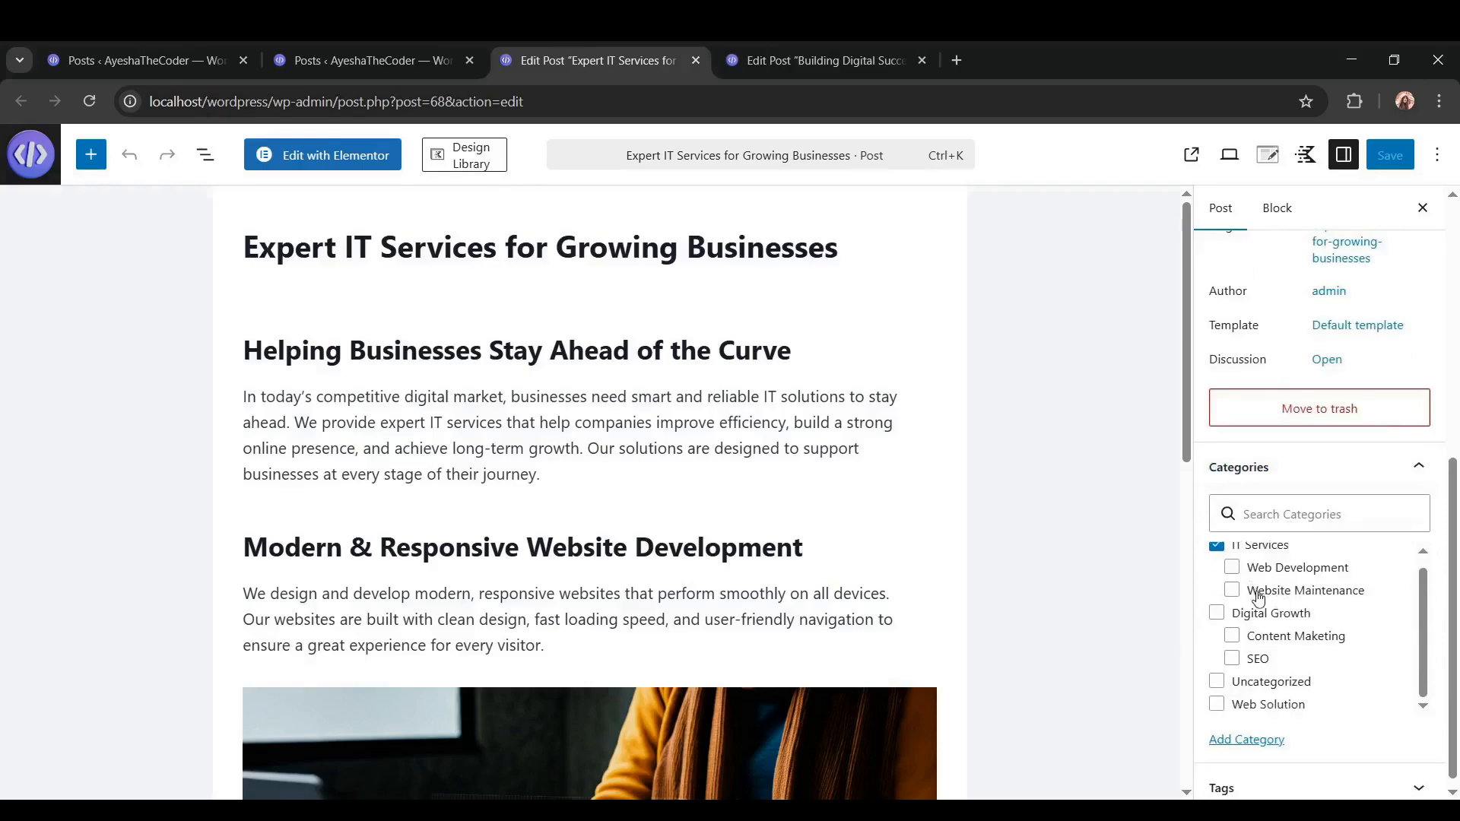
pyautogui.scroll(1, 1259, 599)
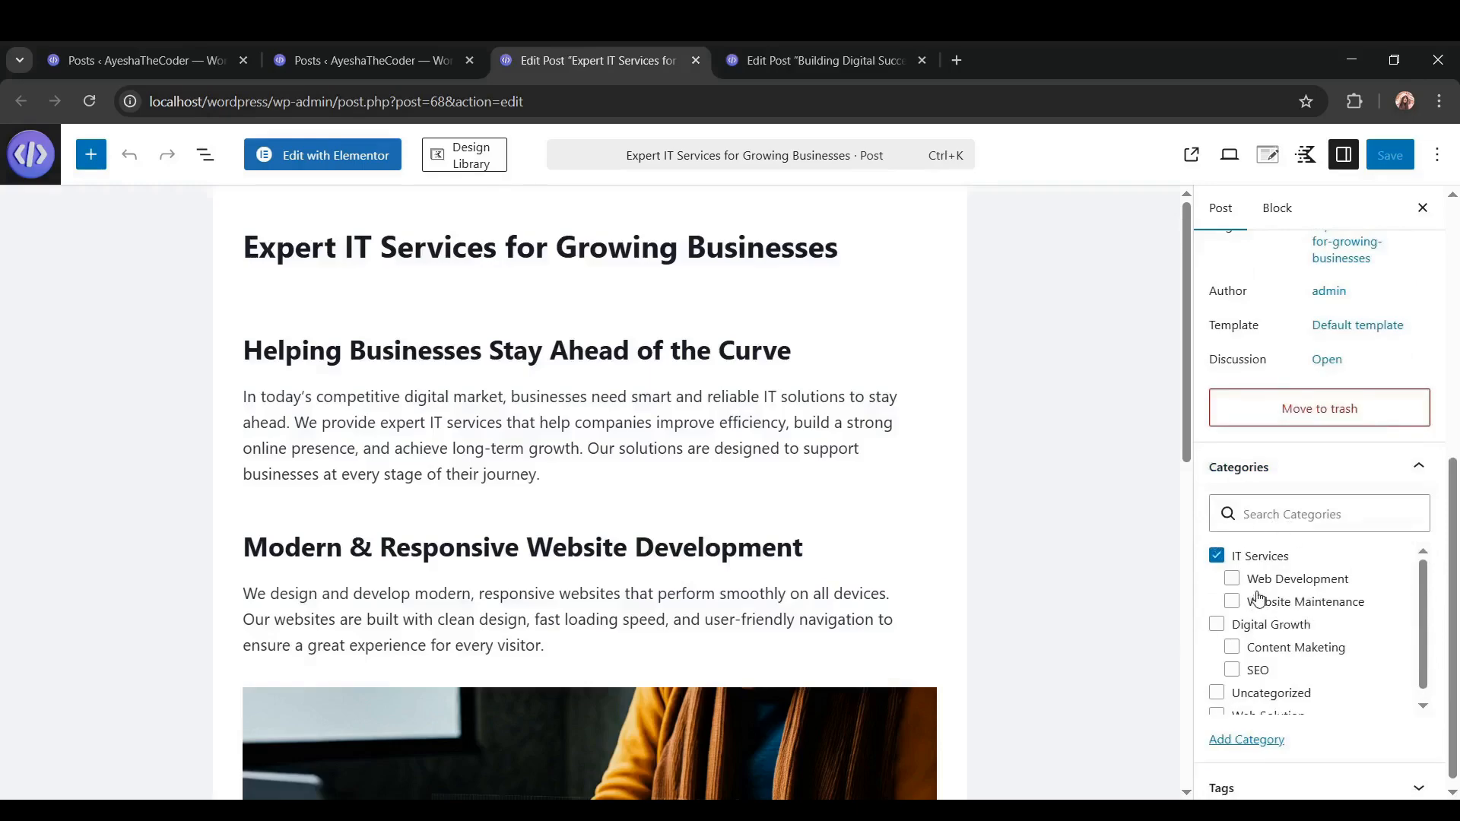
pyautogui.click(1234, 582)
pyautogui.click(1232, 604)
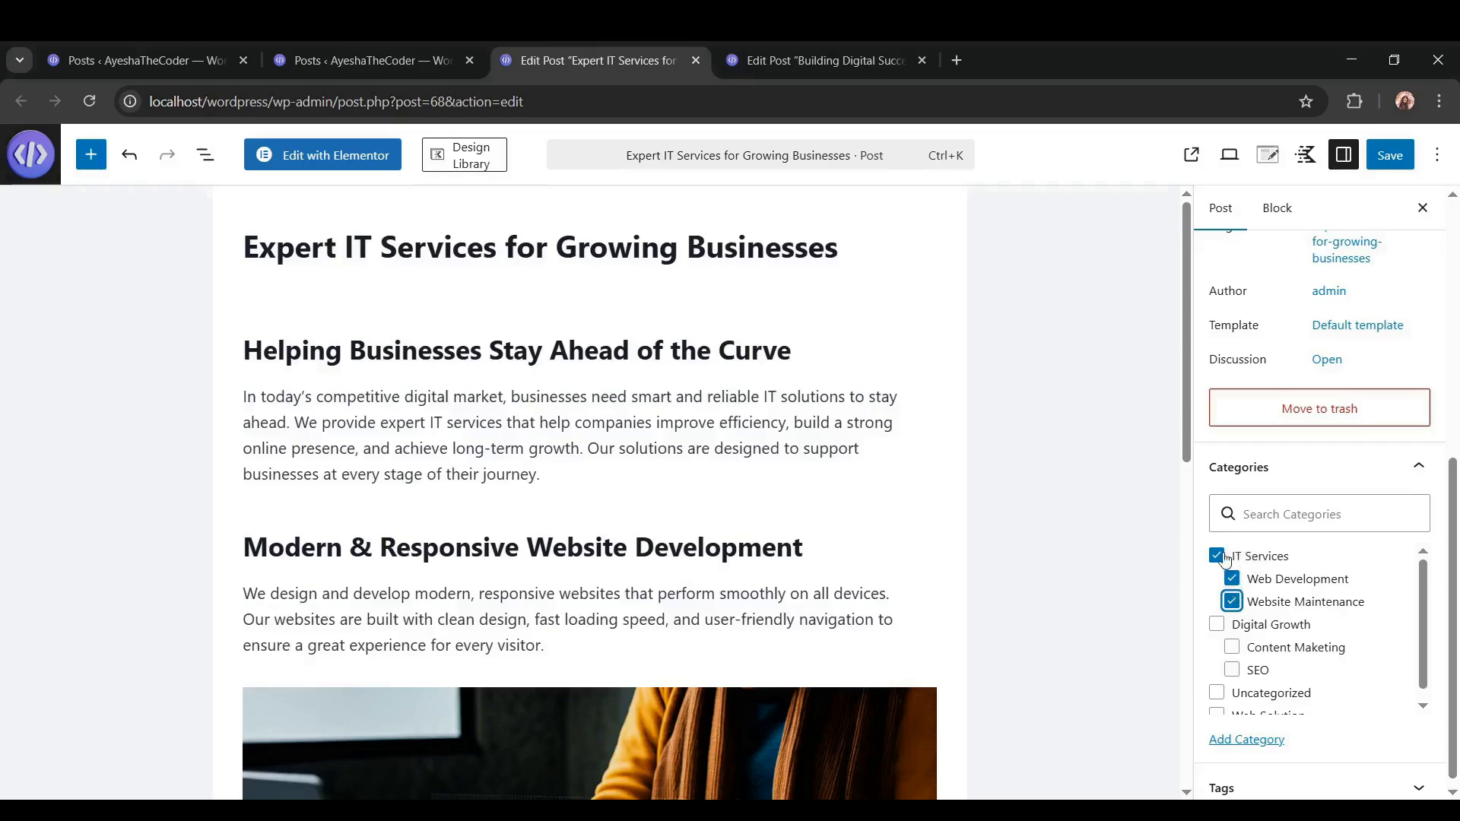
pyautogui.click(1384, 158)
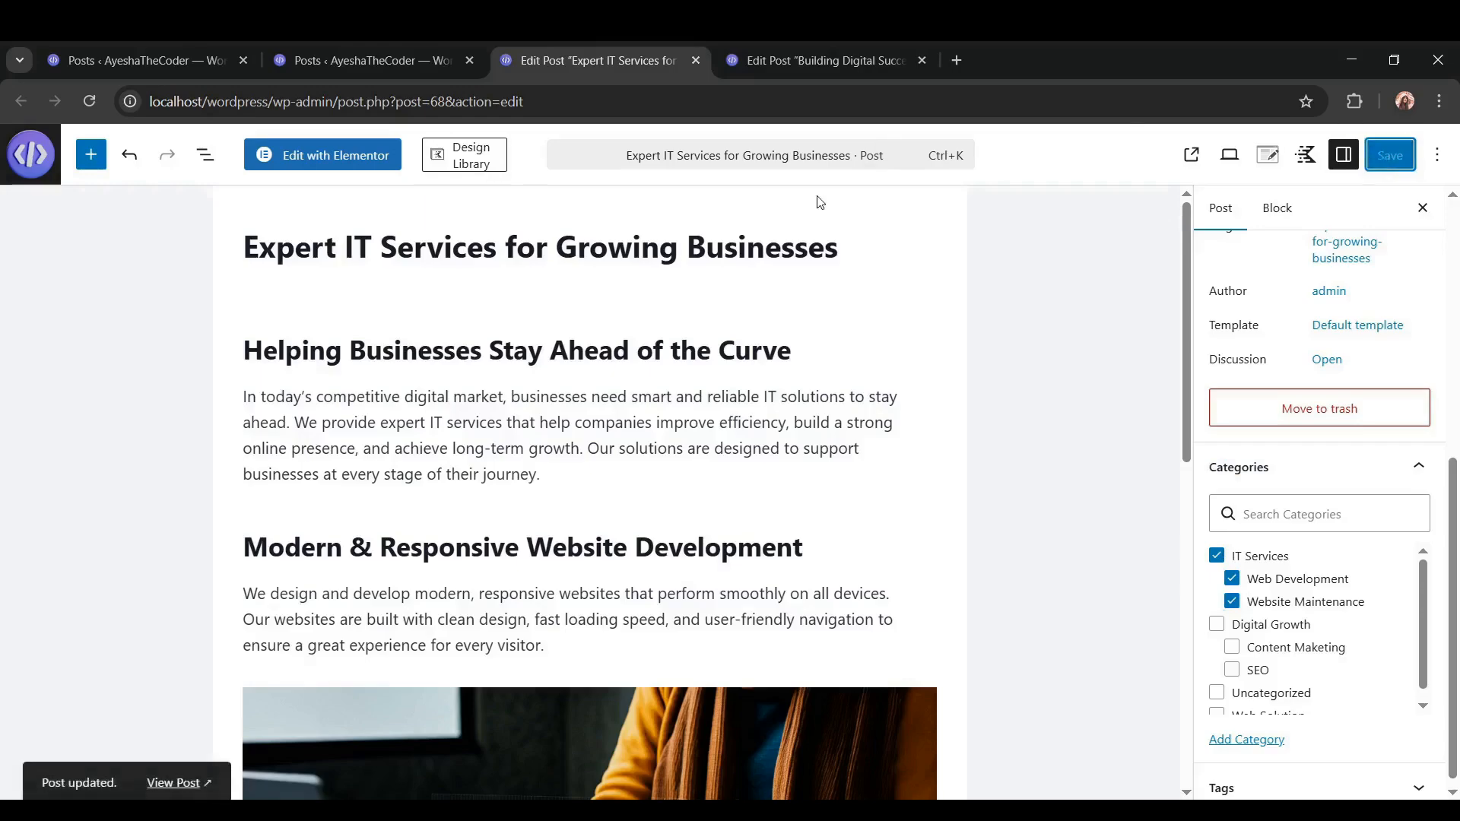
# Reload the admin posts list to check the categories assigned to each post
pyautogui.click(149, 60)
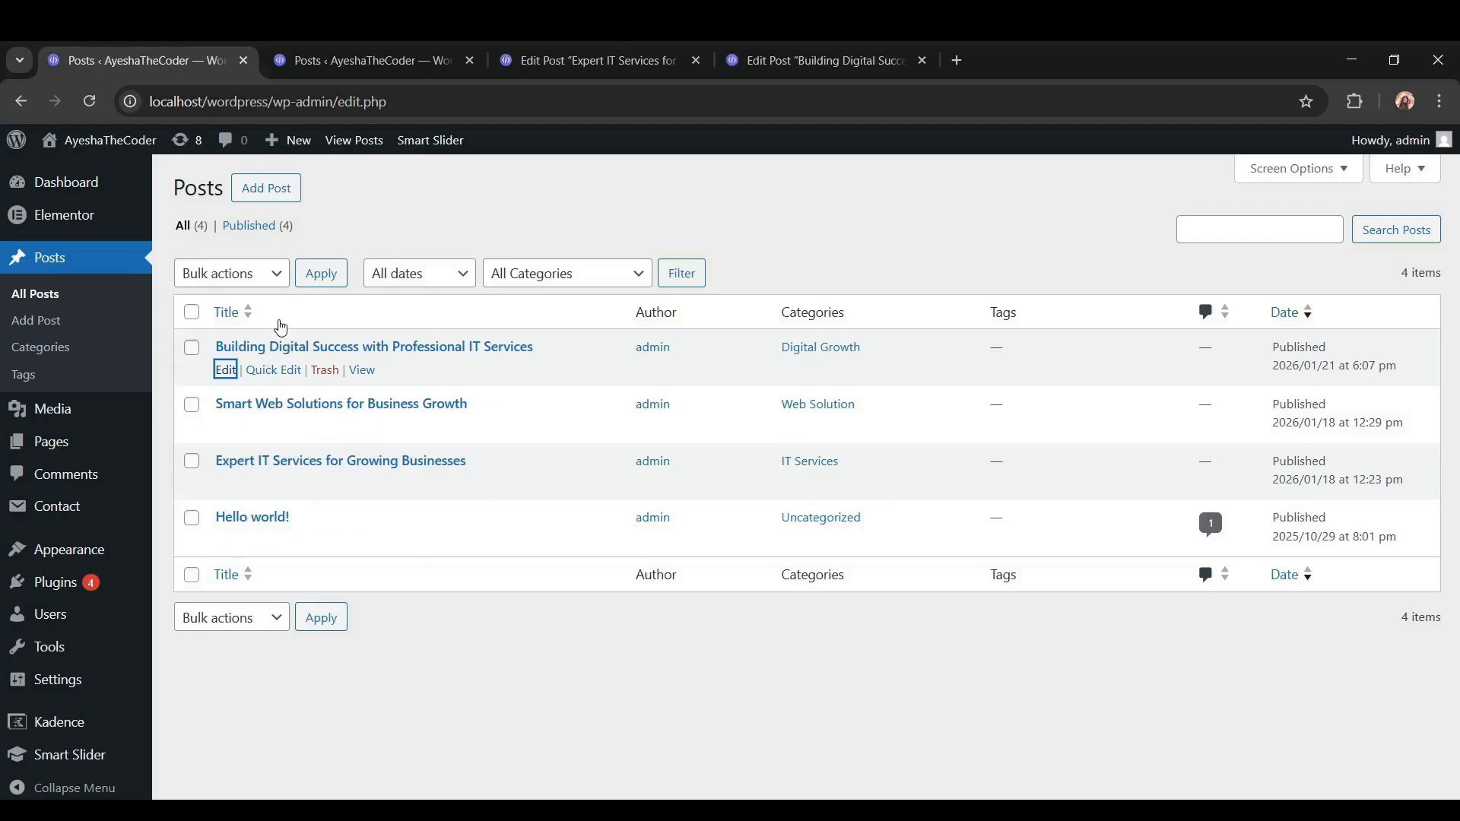
pyautogui.click(89, 102)
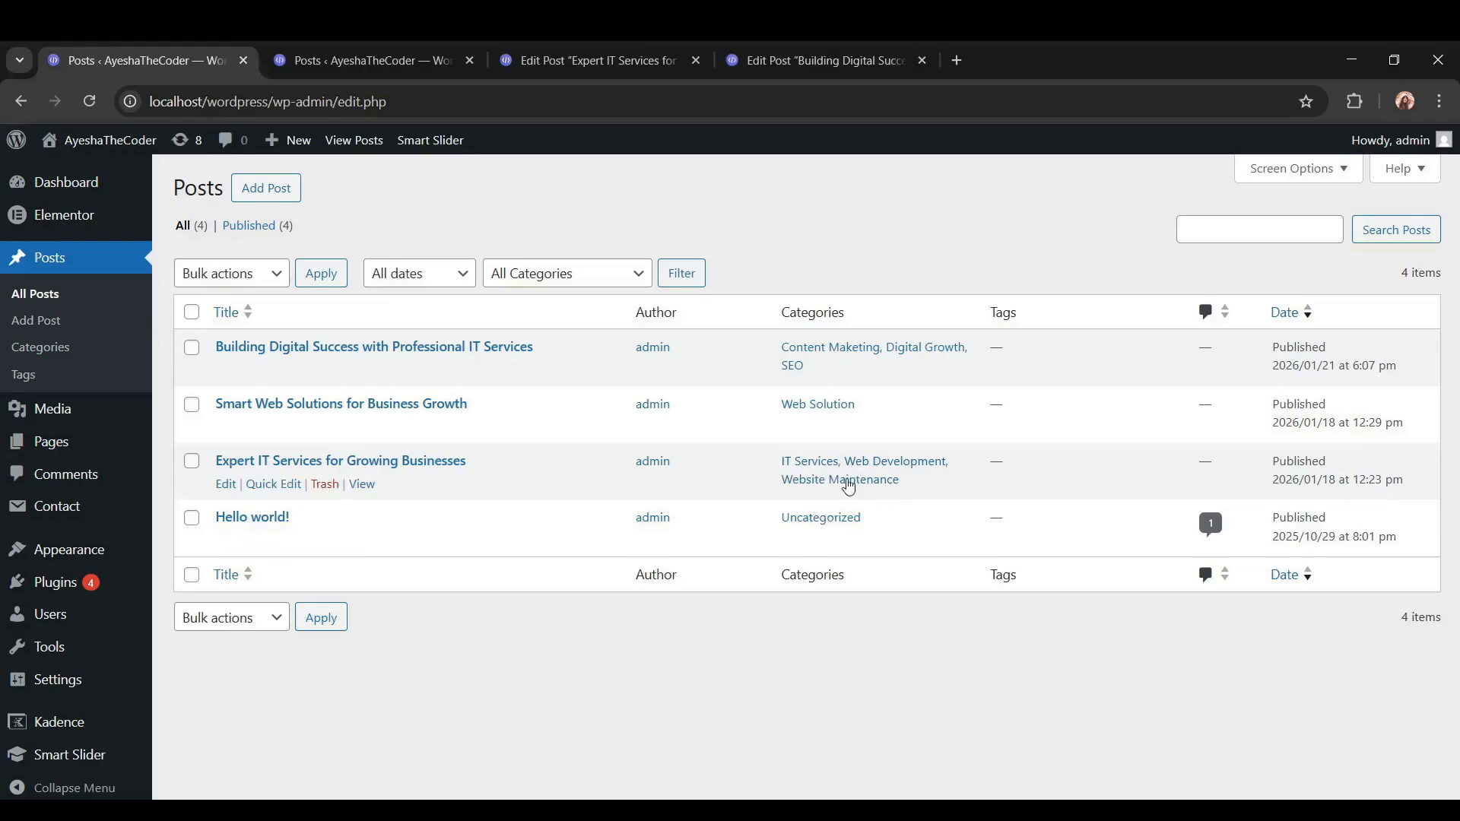
# Visit the live site's Blog page and examine the category labels on the post cards and the Blog navigation entry
pyautogui.click(438, 53)
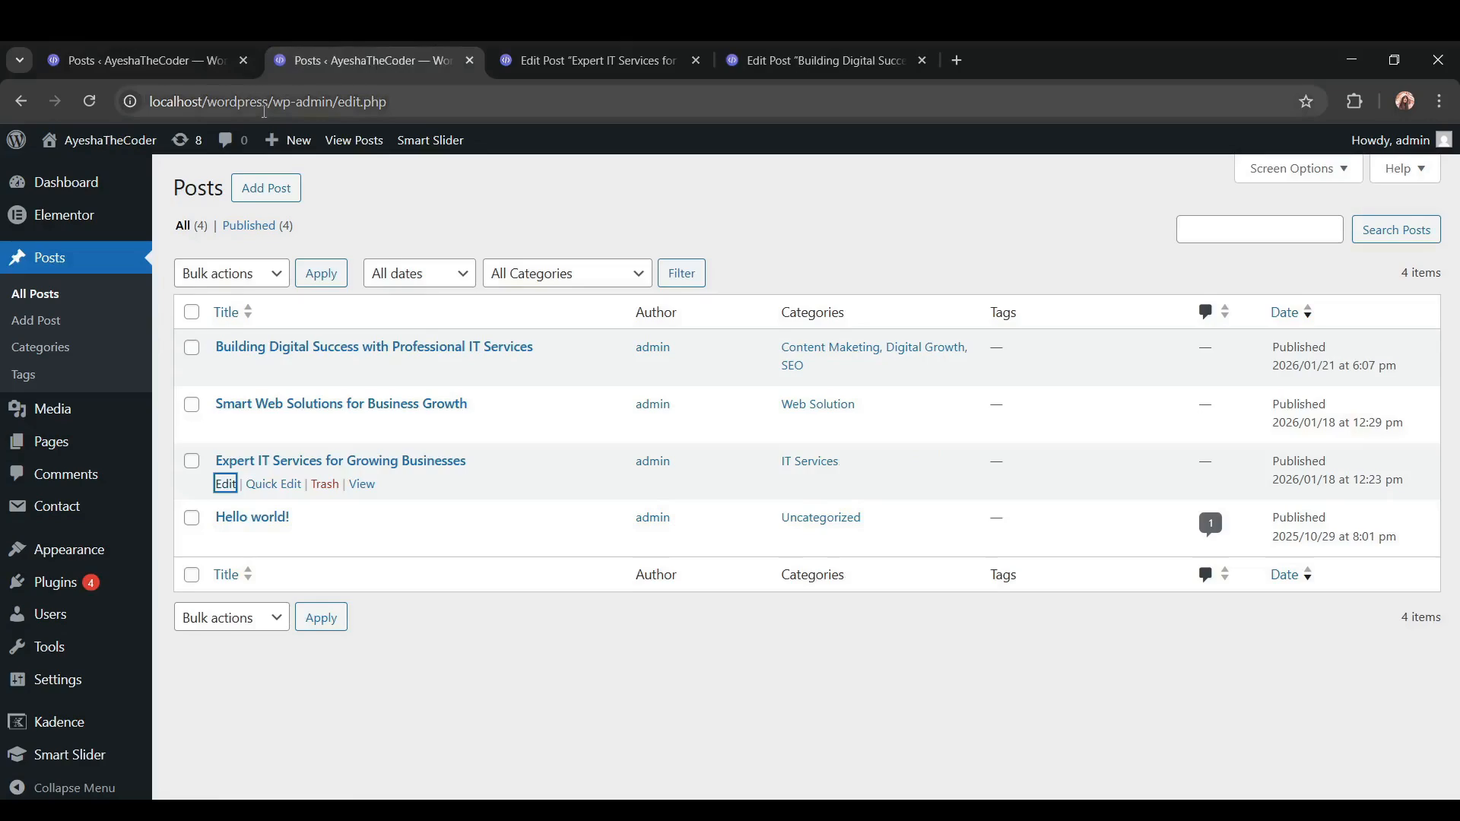
pyautogui.moveTo(47, 144)
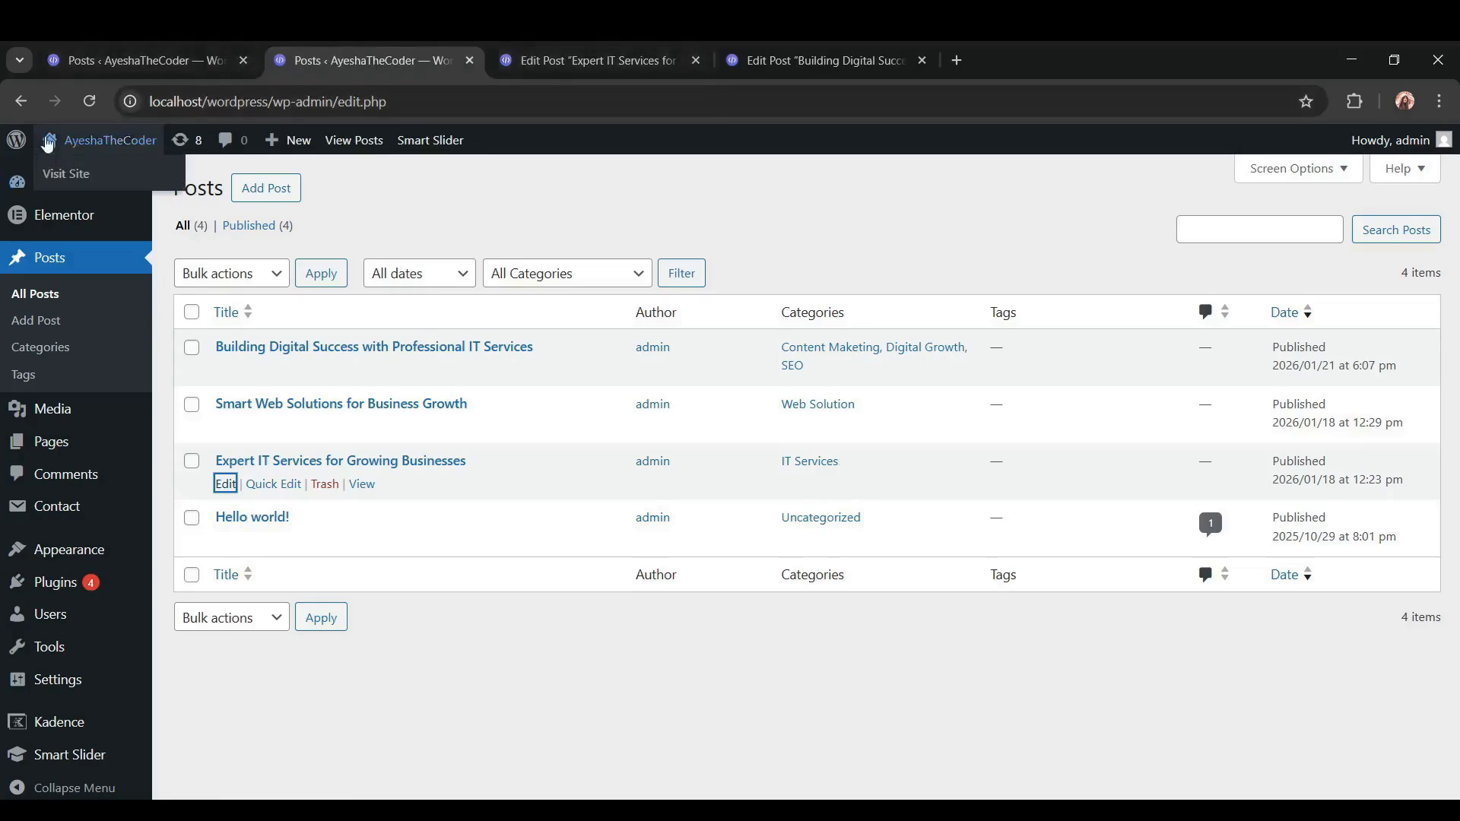
pyautogui.click(53, 172)
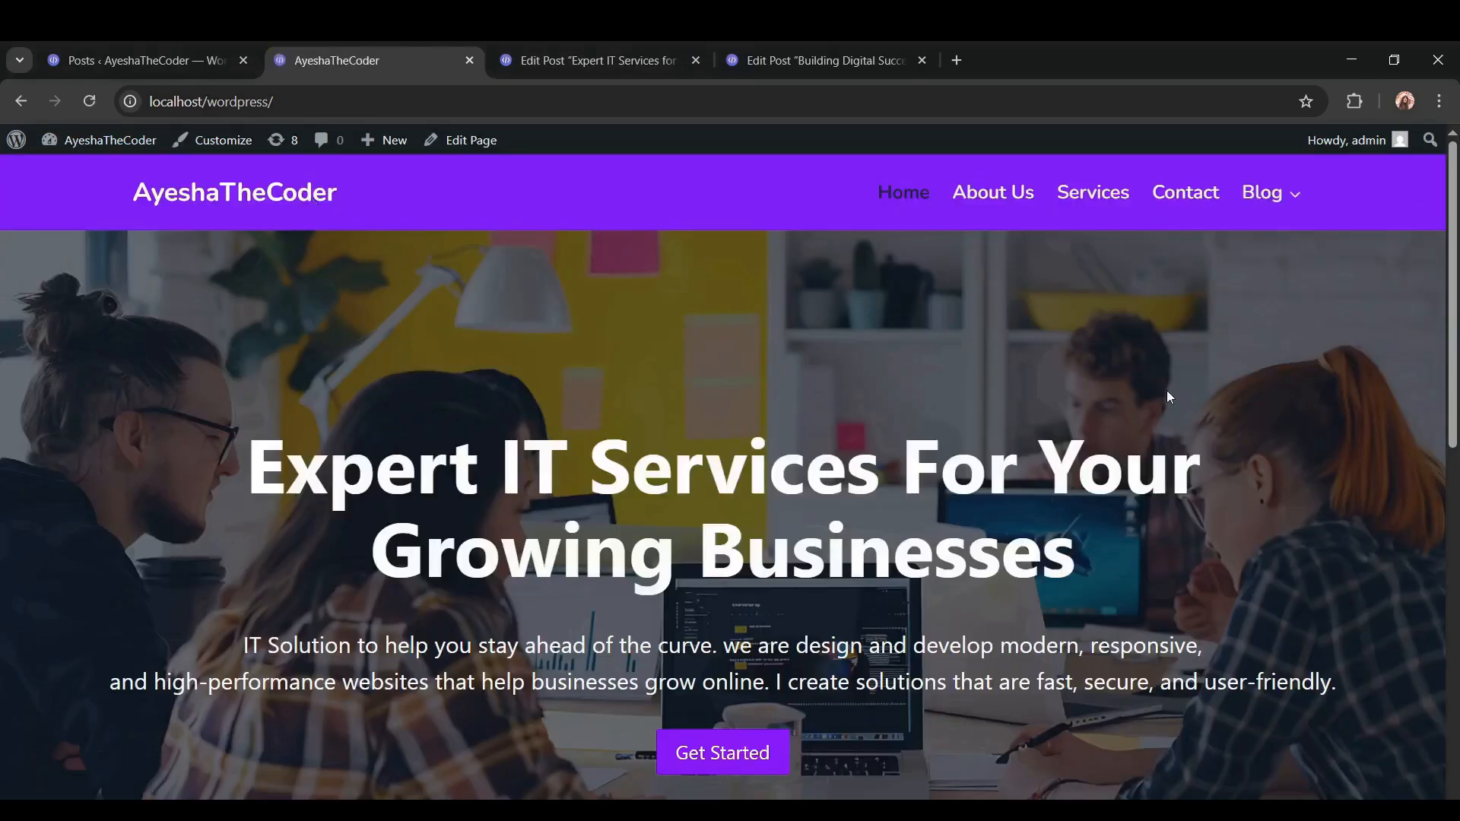
pyautogui.scroll(-5, 1167, 390)
pyautogui.scroll(5, 1167, 390)
pyautogui.click(1258, 200)
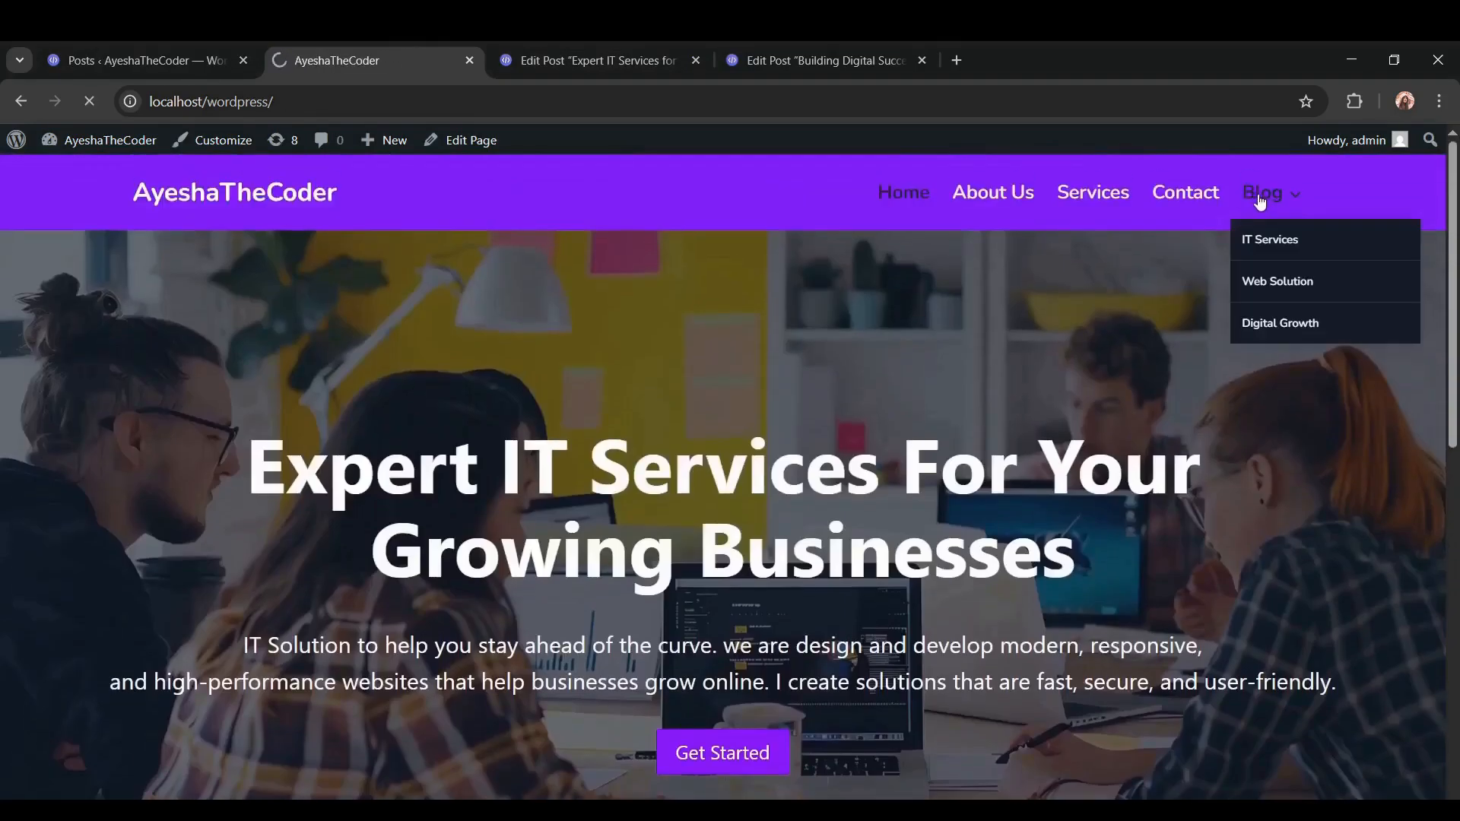
pyautogui.scroll(-4, 923, 329)
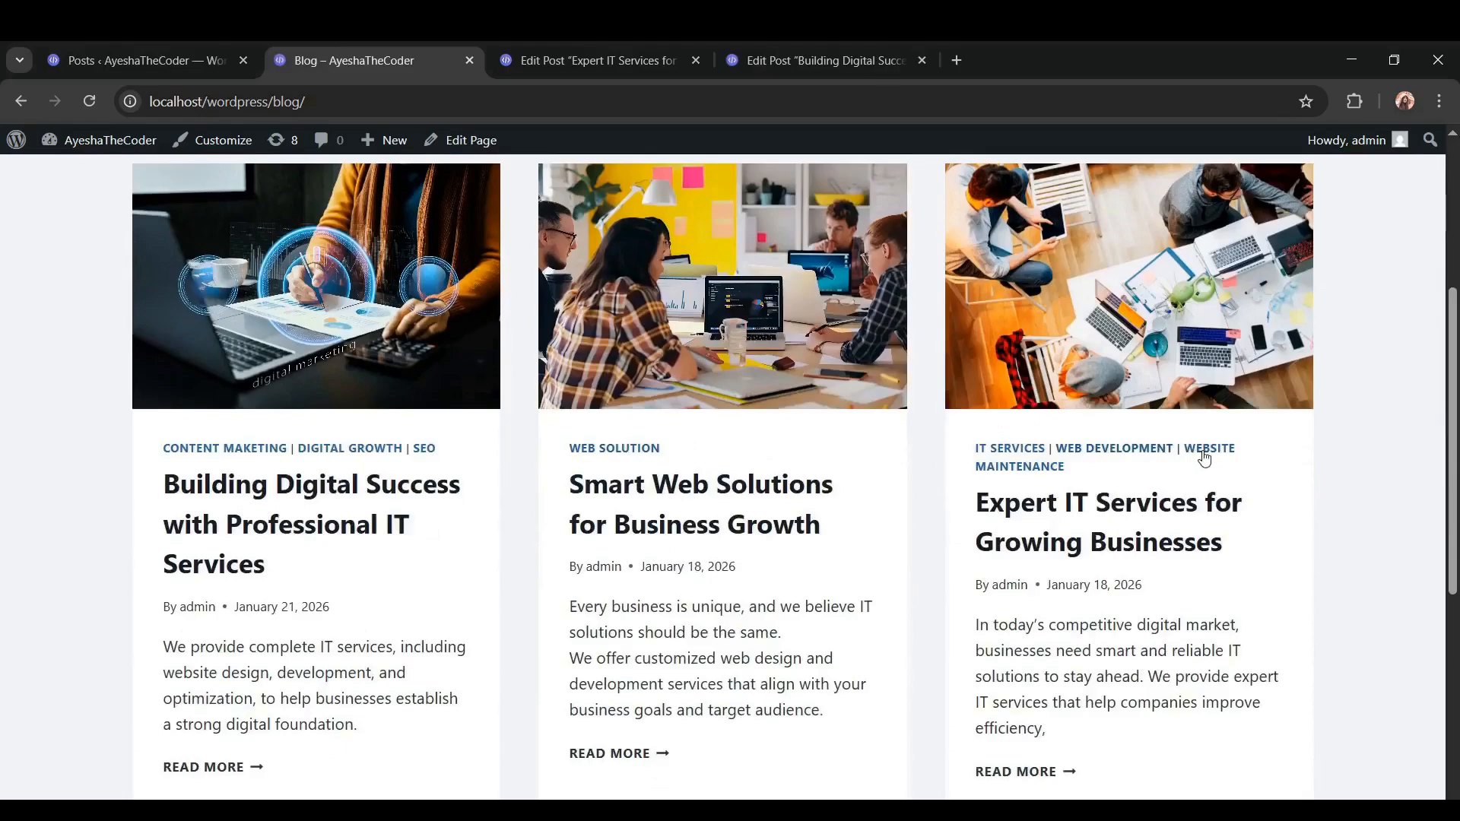
pyautogui.scroll(1, 1092, 462)
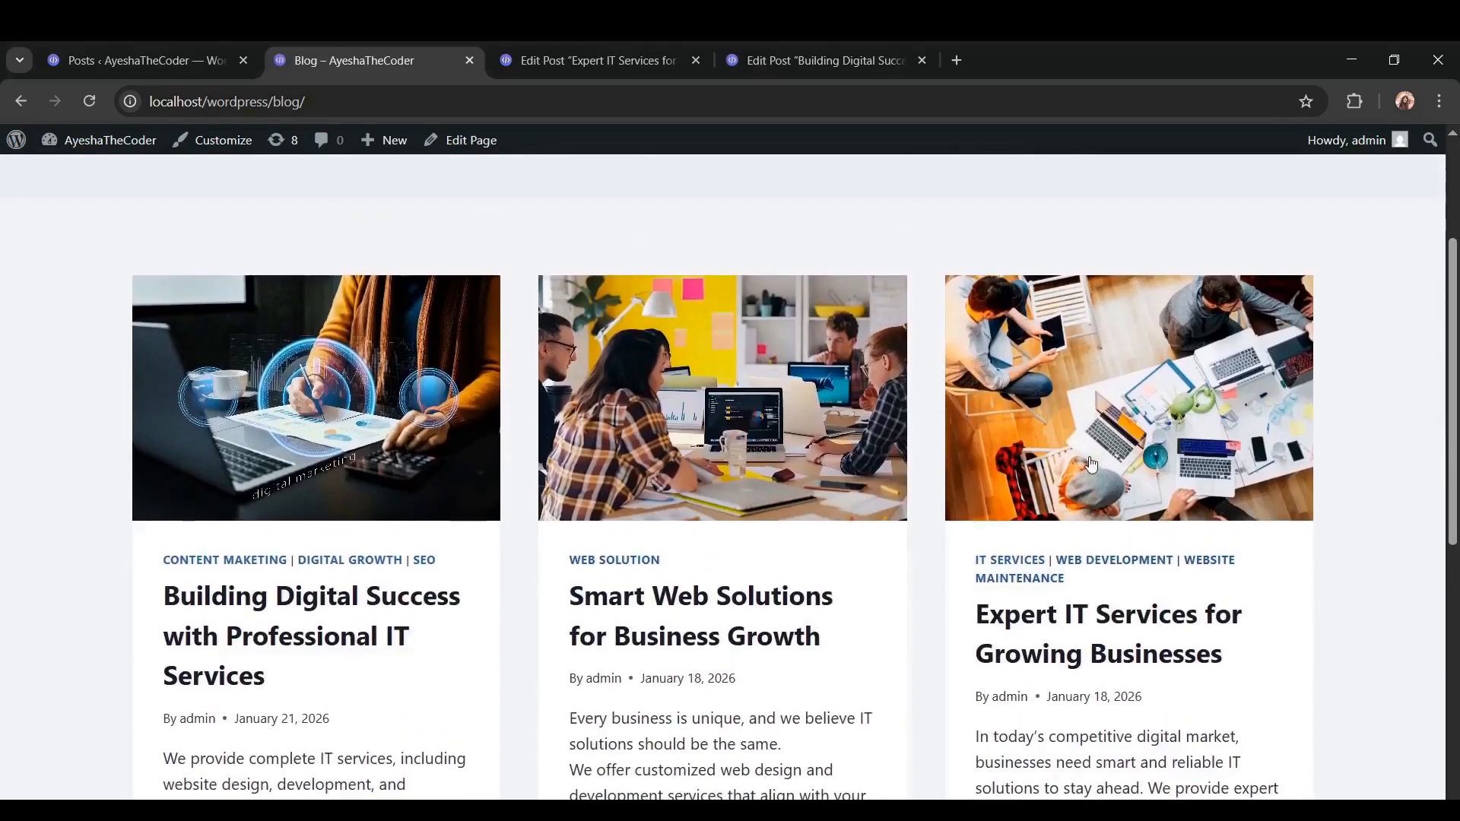
pyautogui.scroll(-1, 1092, 463)
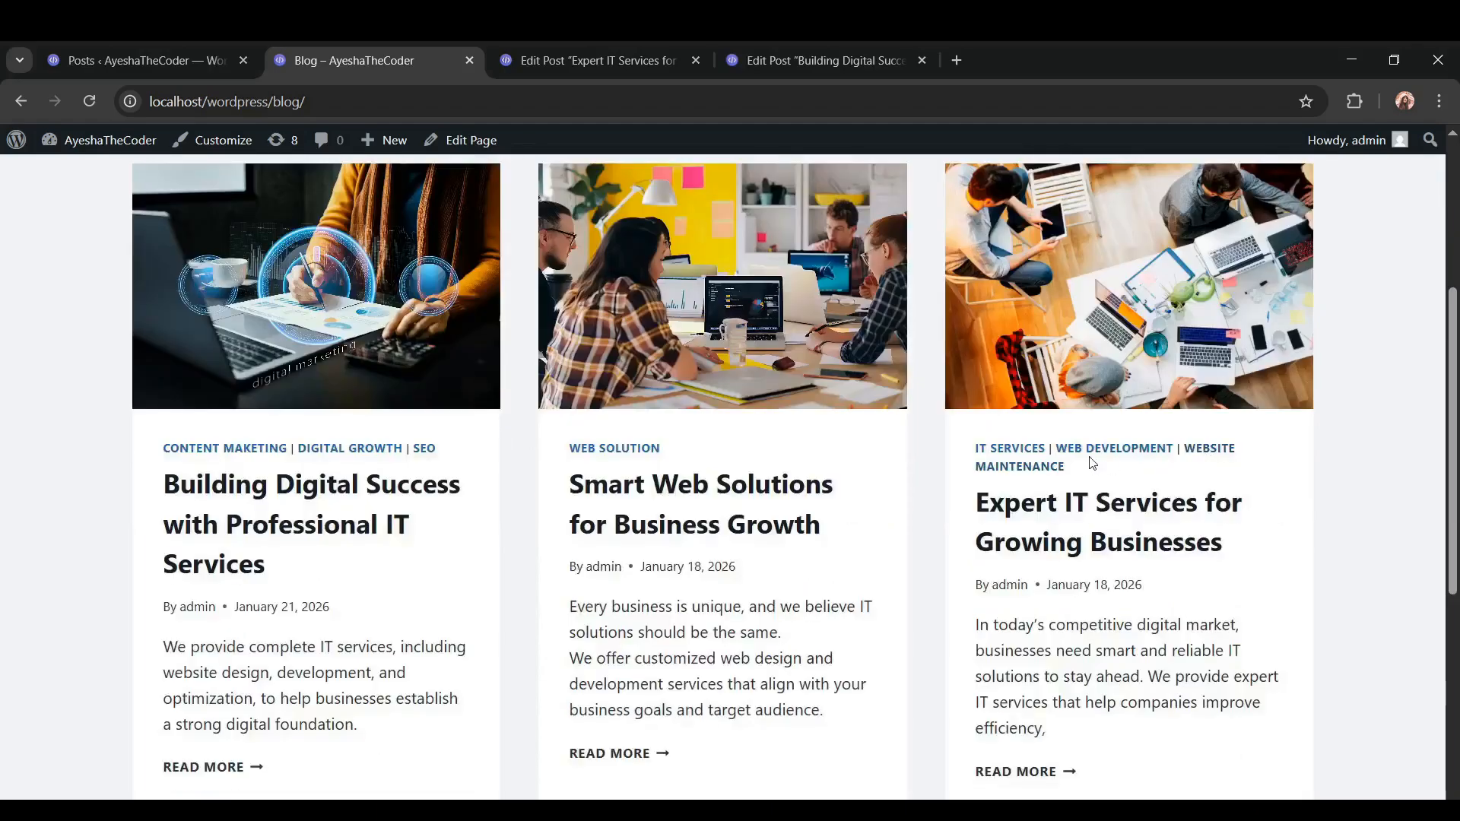
pyautogui.scroll(1, 1092, 463)
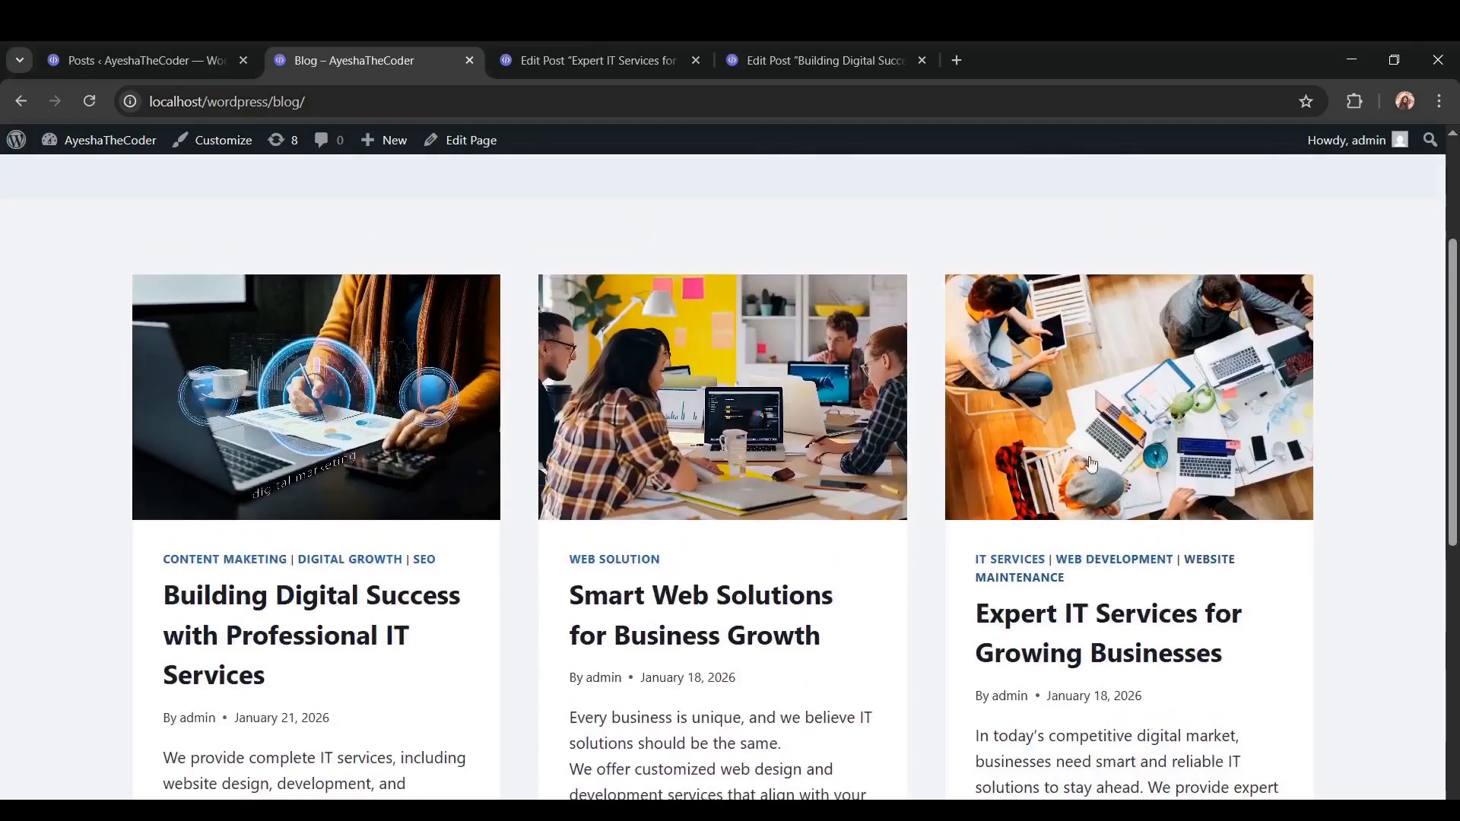
pyautogui.scroll(2, 1092, 463)
pyautogui.scroll(-2, 783, 551)
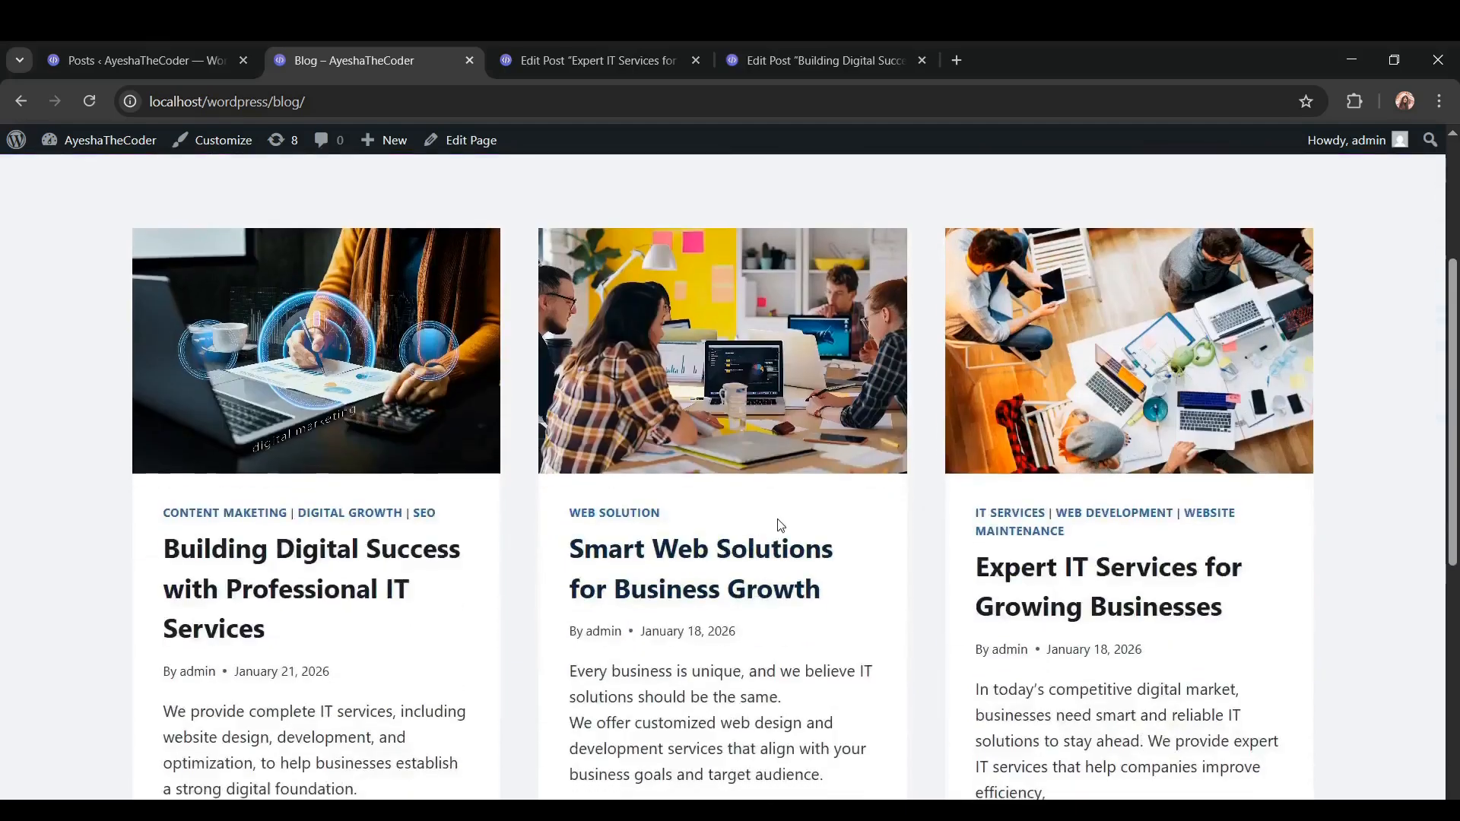
pyautogui.scroll(3, 778, 521)
pyautogui.moveTo(1259, 199)
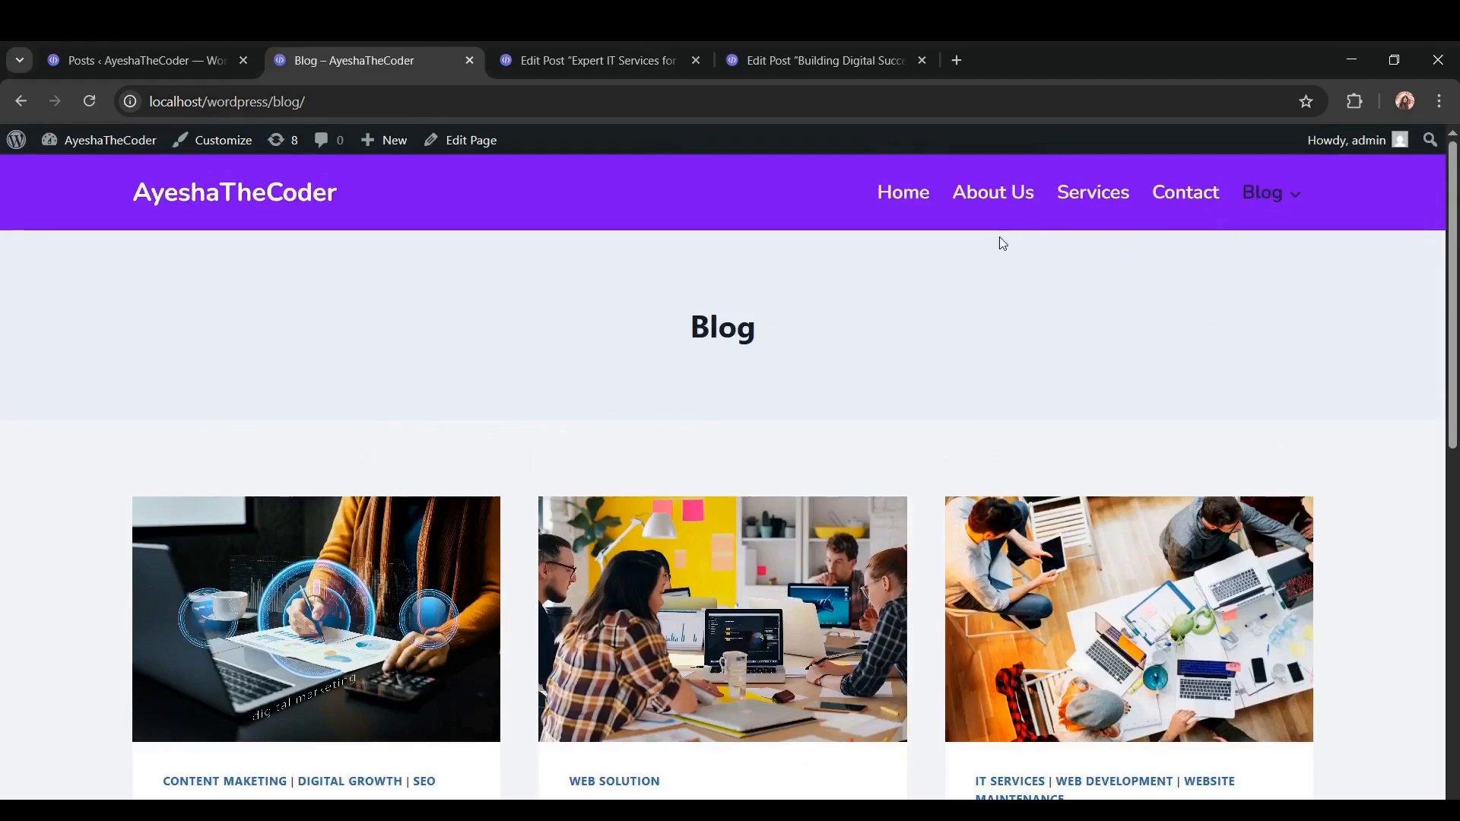
# Open the menu editor for top_menu in the site admin and bring the Blog sub-items and category source into view
pyautogui.click(149, 58)
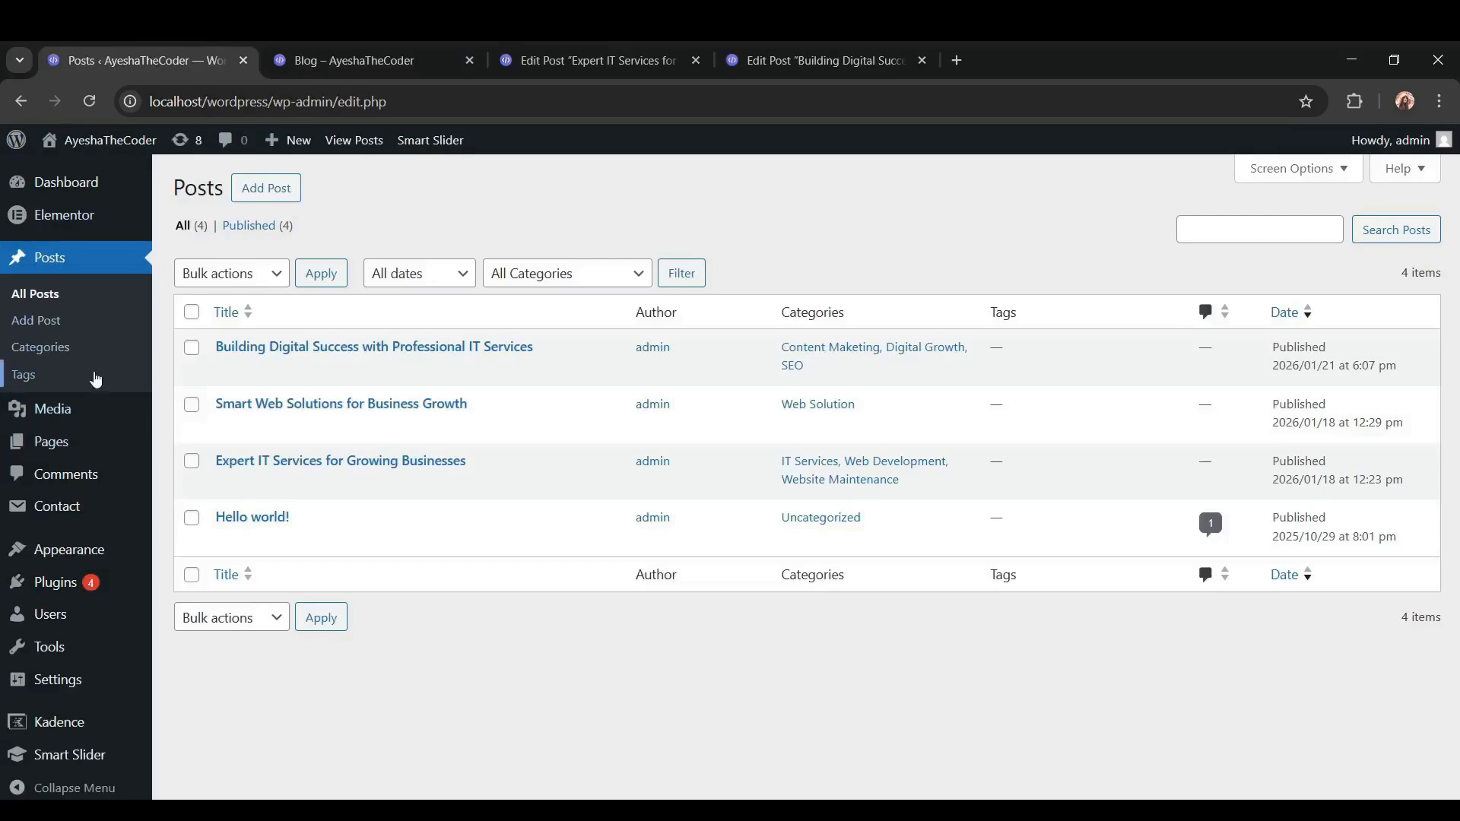
pyautogui.moveTo(62, 555)
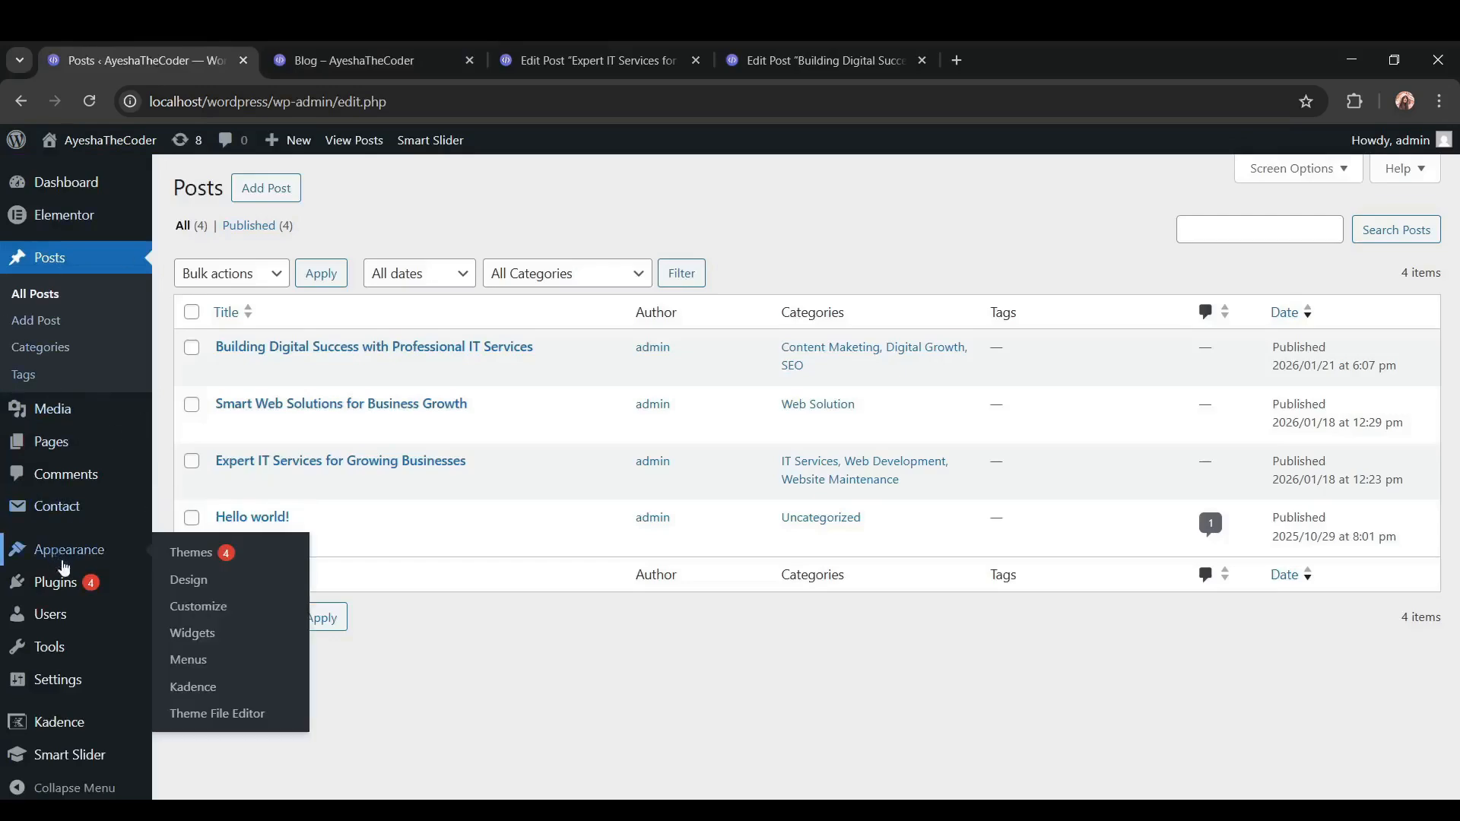
pyautogui.click(191, 662)
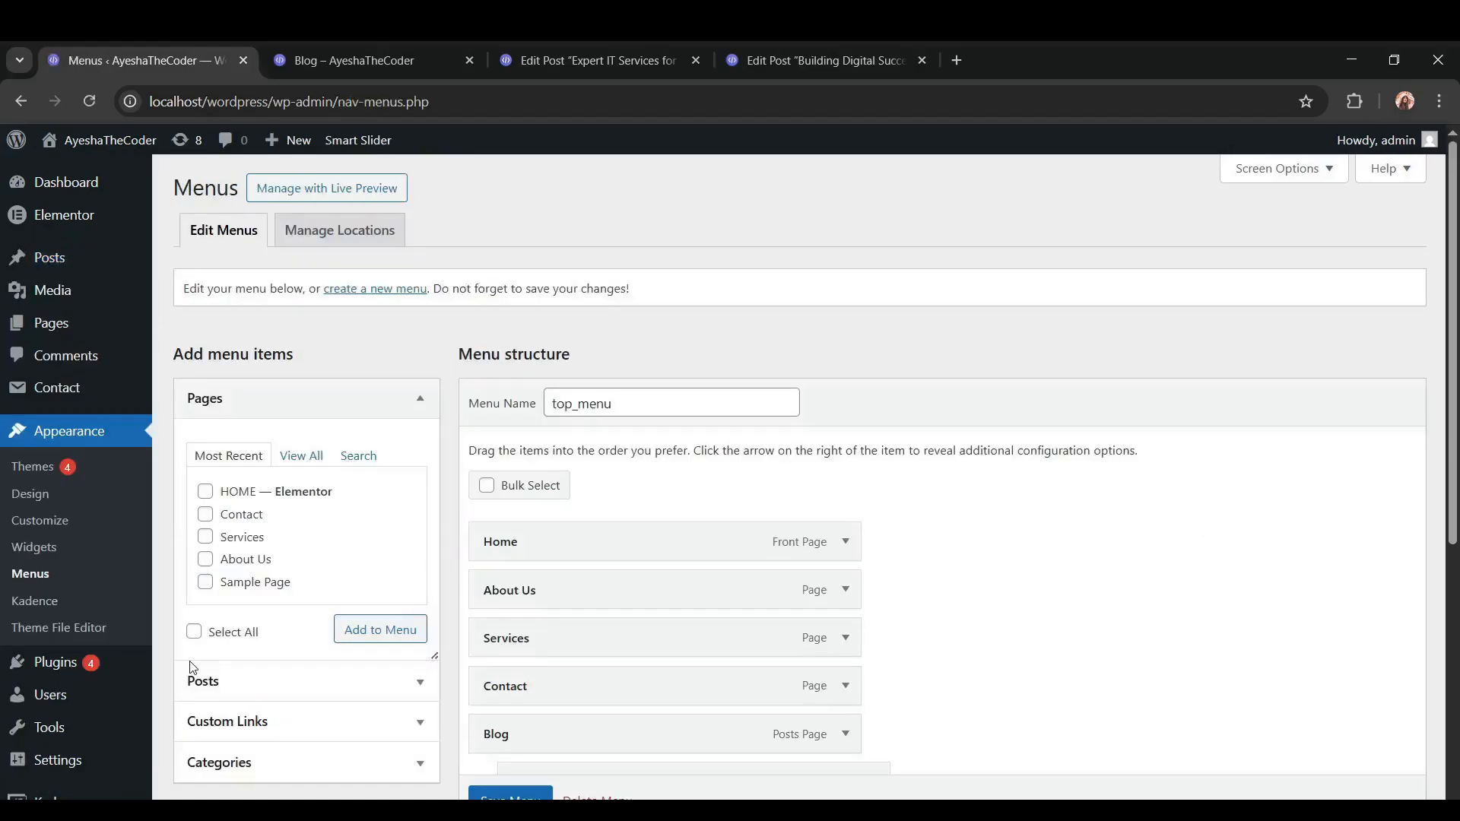
pyautogui.scroll(-4, 193, 667)
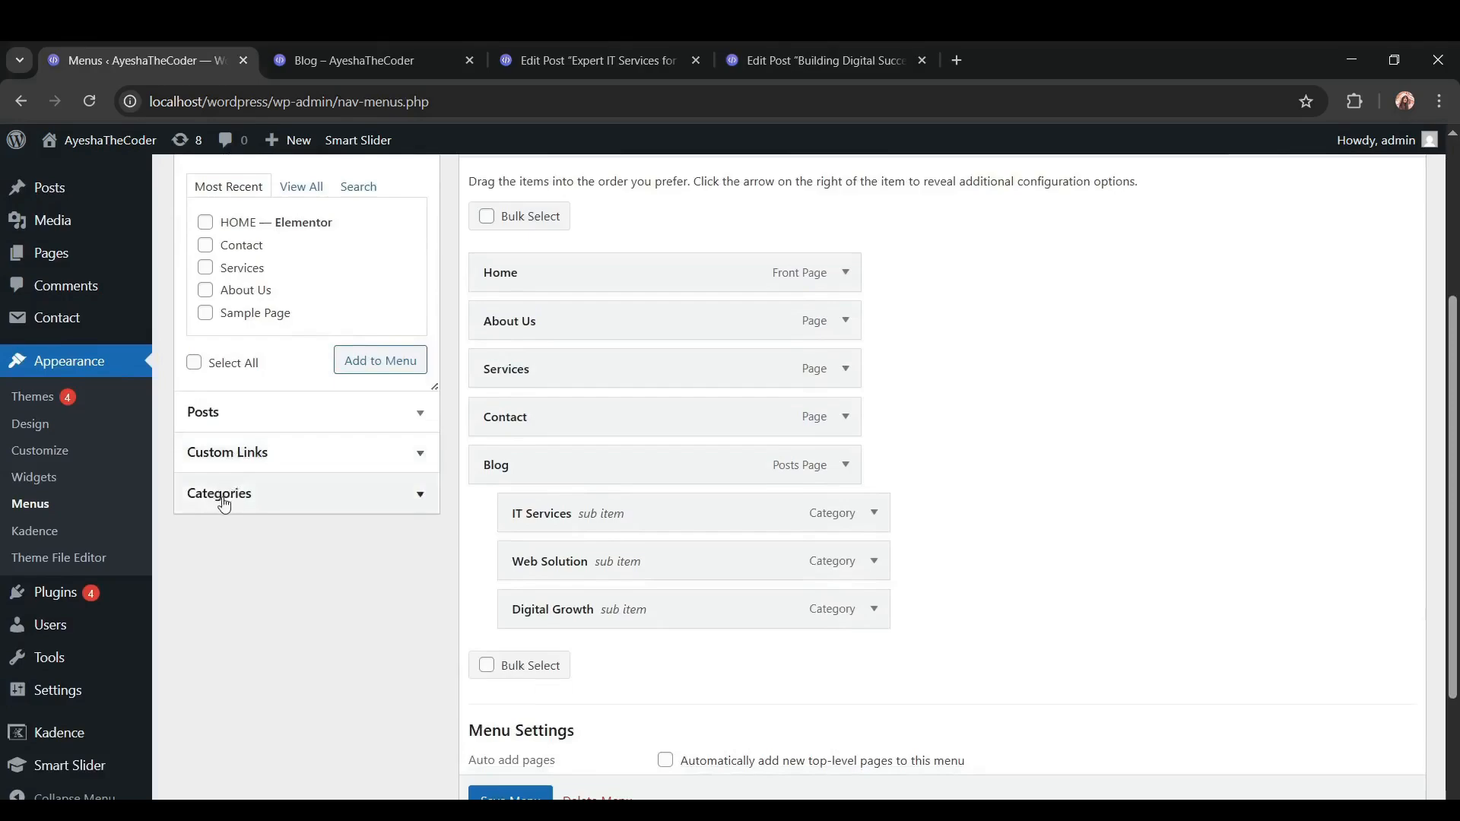
# Add the Web Development, Website Maintenance, SEO and Content Maketing categories to the top_menu structure
pyautogui.click(423, 504)
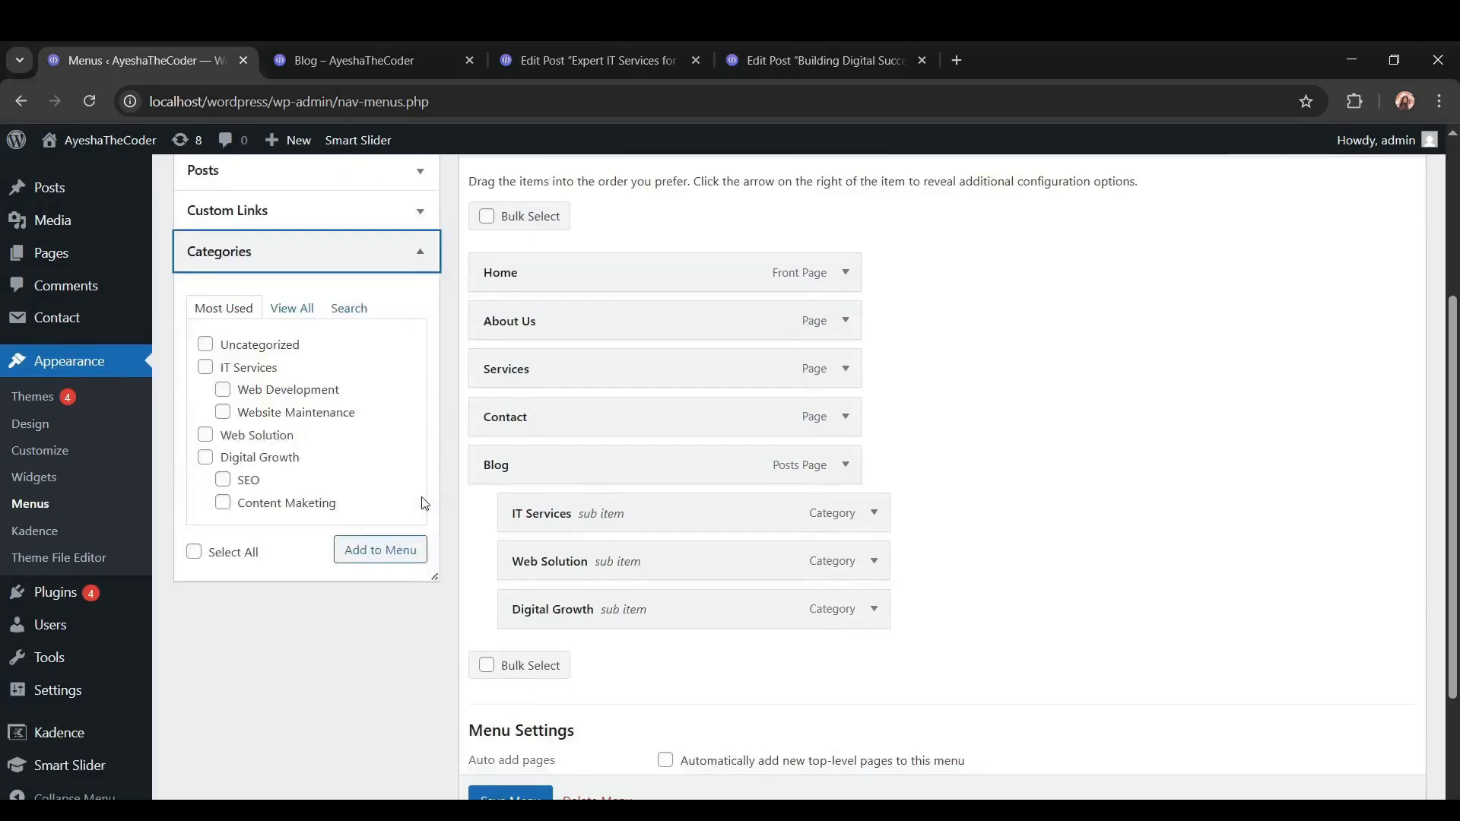
pyautogui.click(222, 391)
pyautogui.click(224, 415)
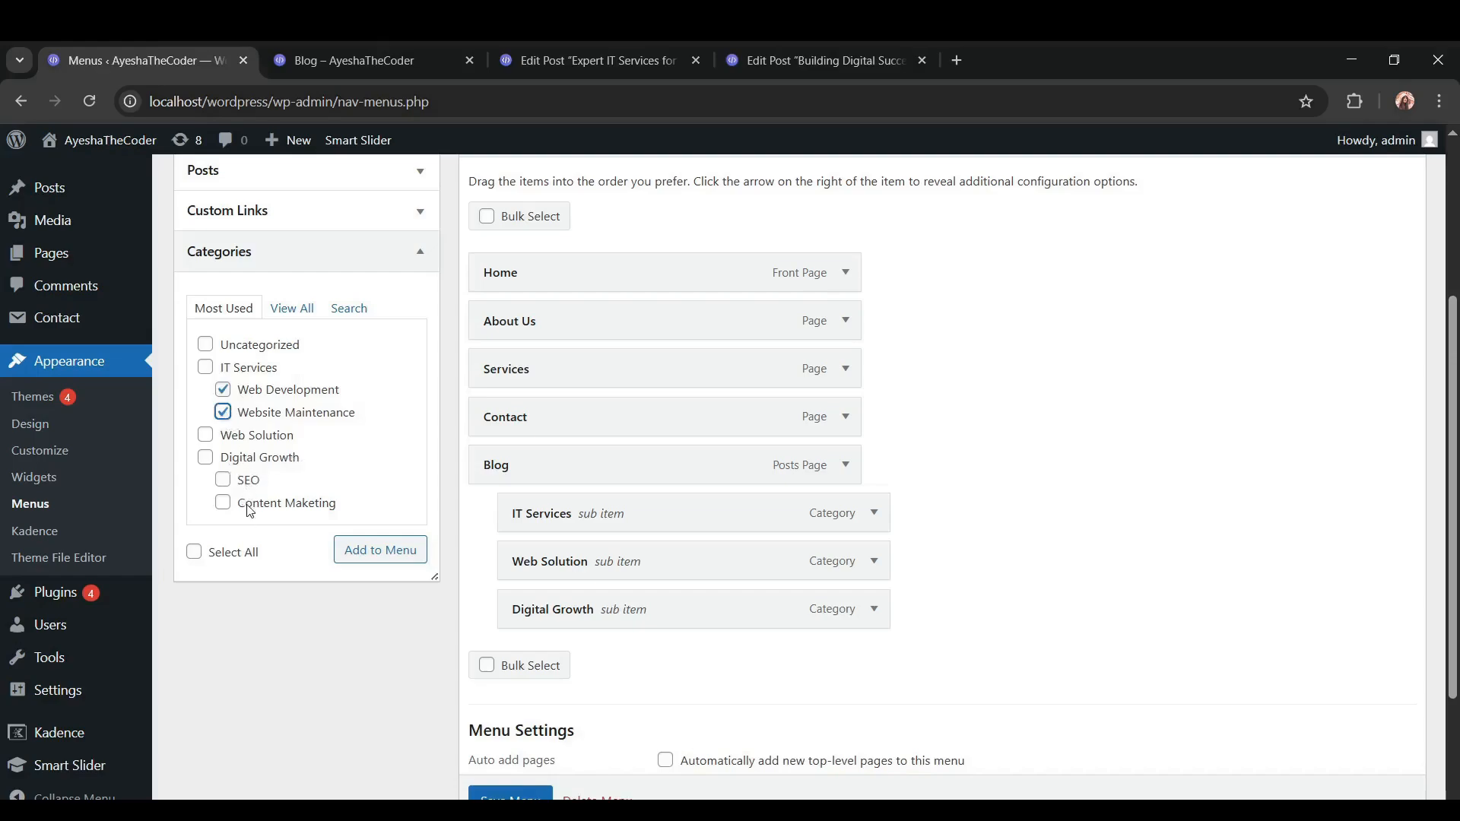
pyautogui.click(222, 479)
pyautogui.click(223, 505)
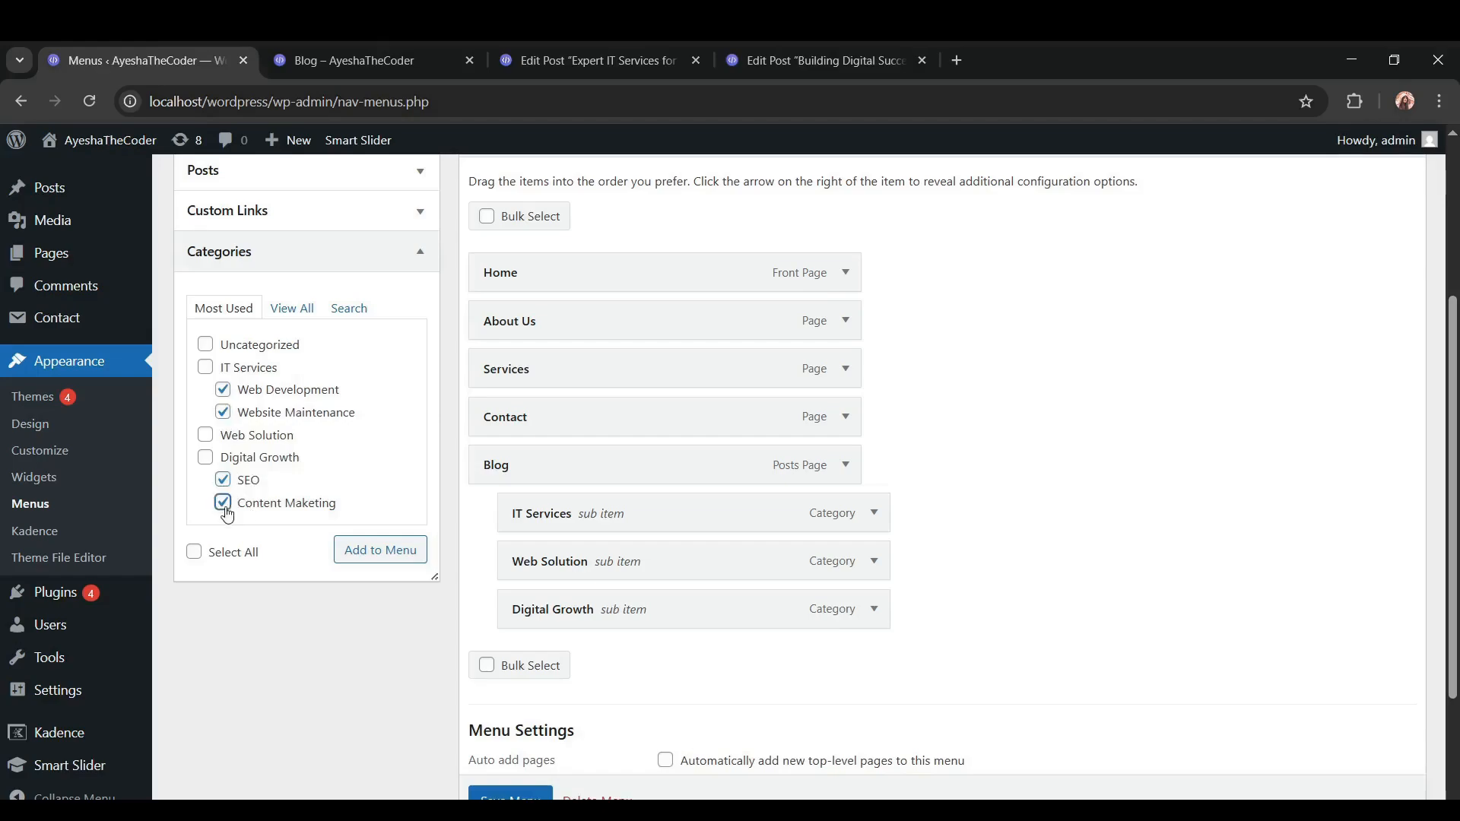
pyautogui.click(362, 560)
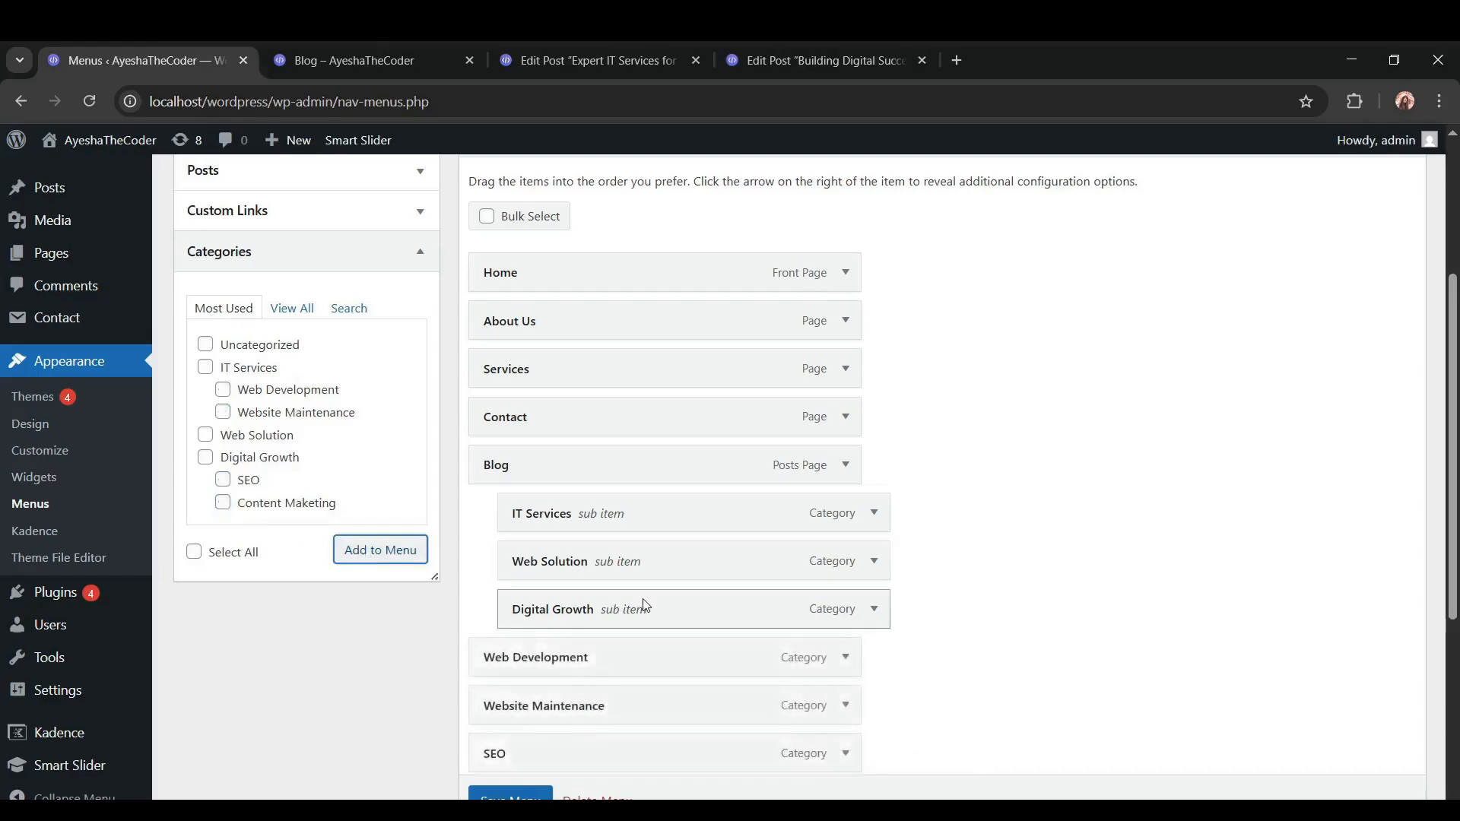
# Nest the Web Development and Website Maintenance menu items as sub-items directly beneath IT Services
pyautogui.scroll(-2, 643, 605)
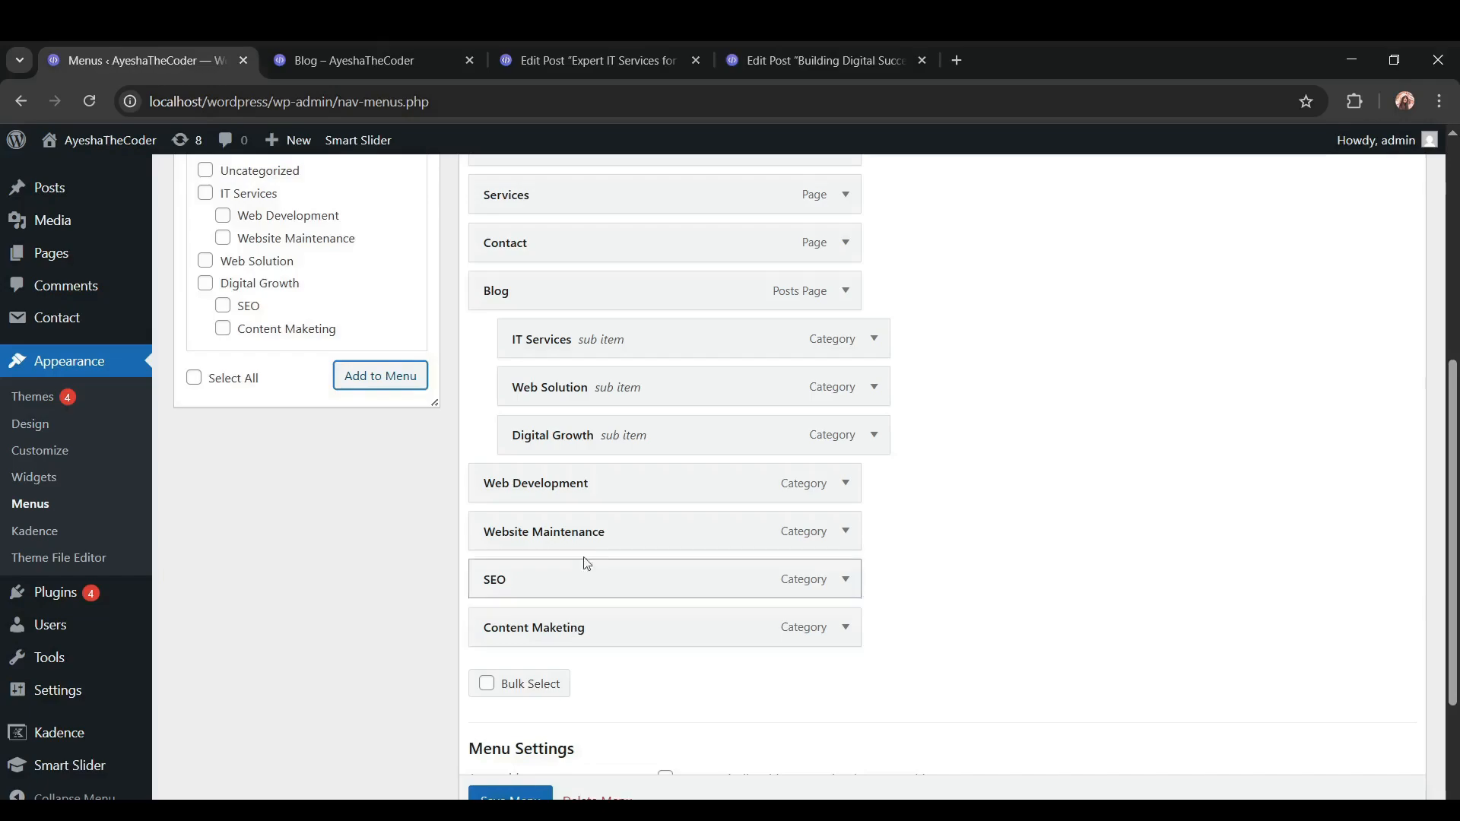
pyautogui.moveTo(586, 486); pyautogui.dragTo(622, 394)
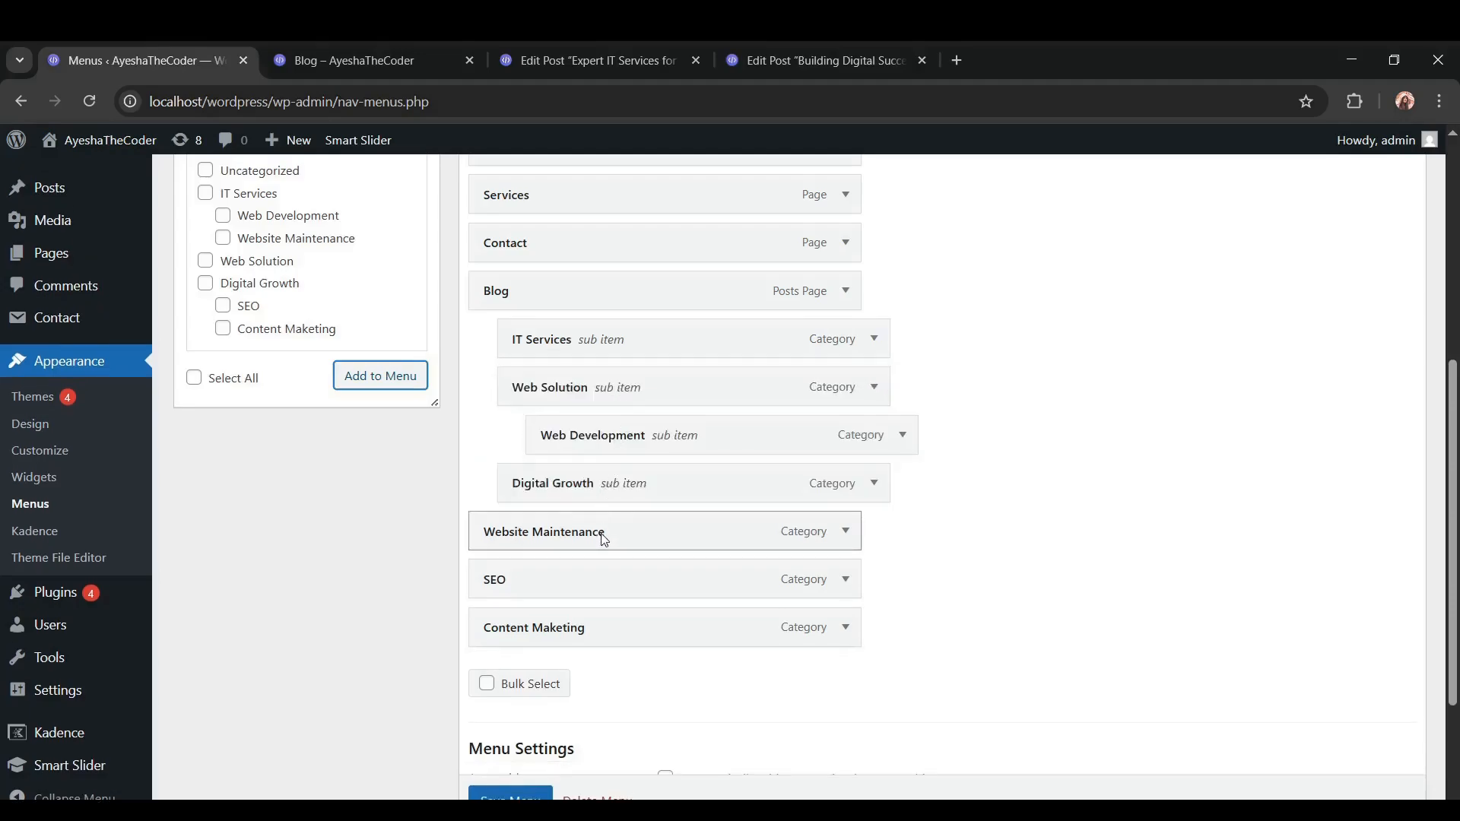
pyautogui.moveTo(655, 434); pyautogui.dragTo(620, 403)
pyautogui.moveTo(592, 543); pyautogui.dragTo(593, 438)
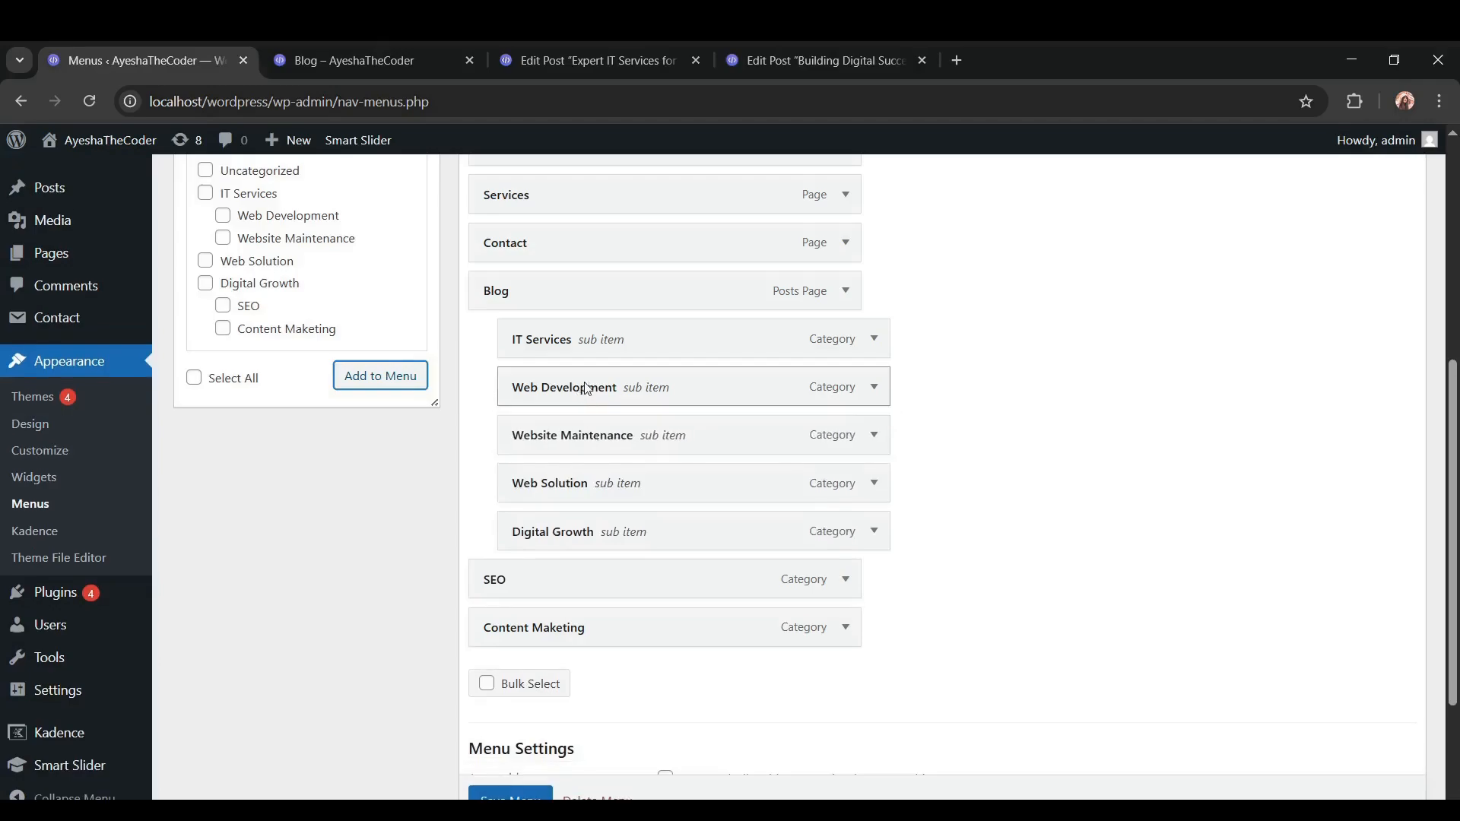
pyautogui.moveTo(559, 373); pyautogui.dragTo(586, 377)
pyautogui.moveTo(631, 430); pyautogui.dragTo(692, 421)
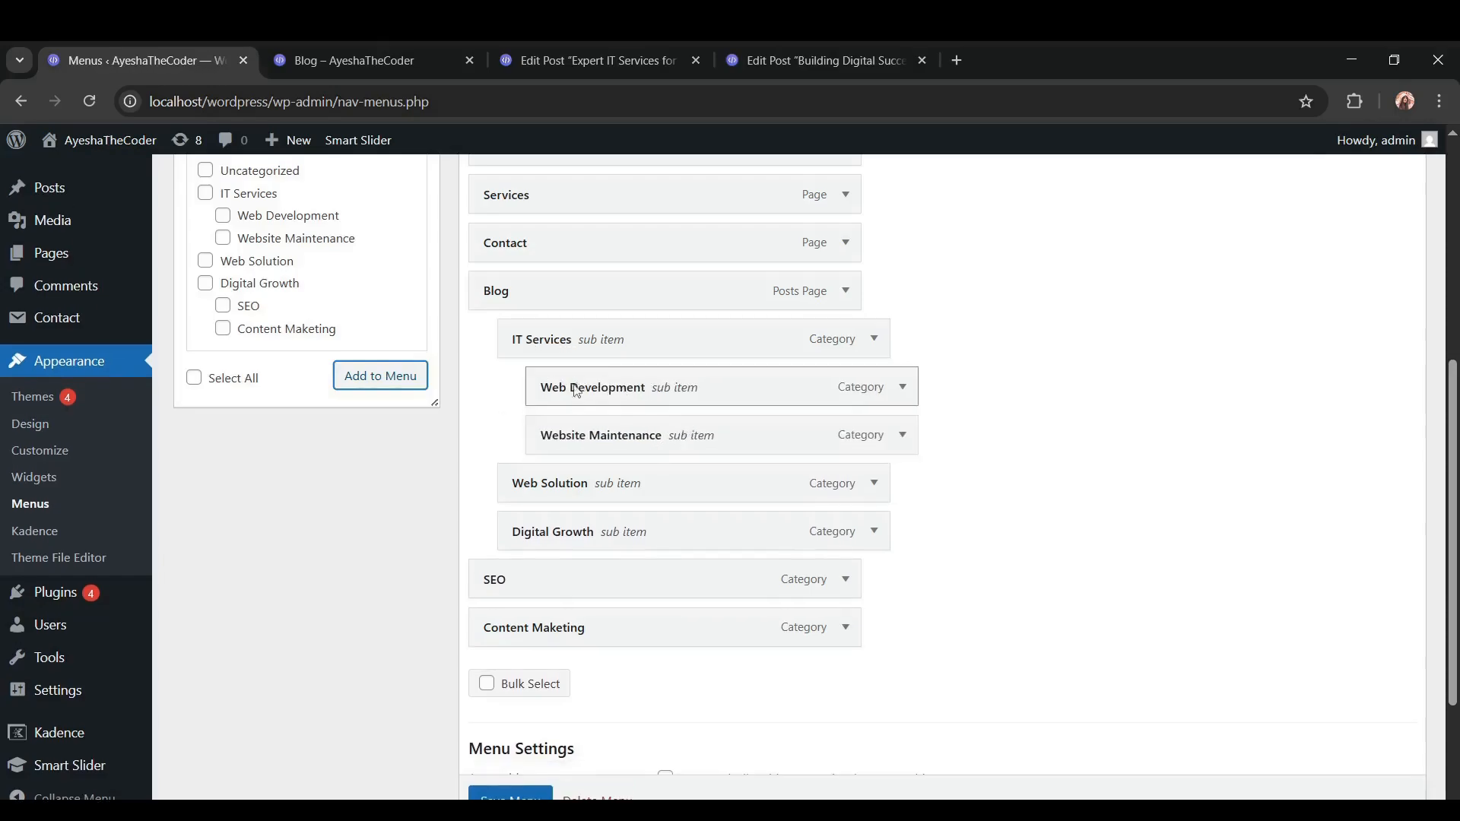
# Nest the SEO and Content Maketing menu items beneath Digital Growth and save the menu
pyautogui.moveTo(571, 586); pyautogui.dragTo(646, 582)
pyautogui.moveTo(634, 637); pyautogui.dragTo(694, 626)
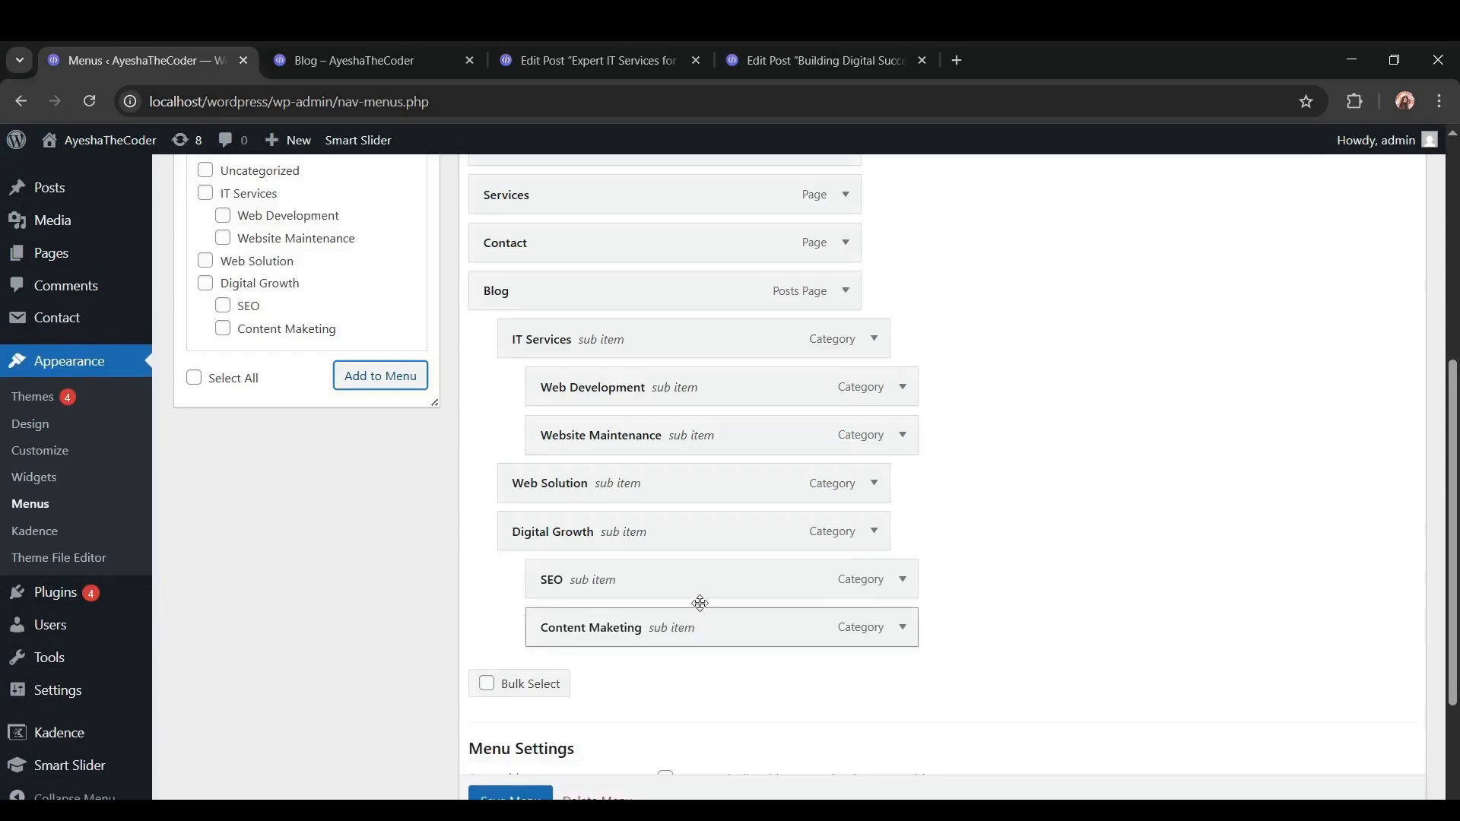
pyautogui.scroll(-4, 707, 590)
pyautogui.scroll(3, 707, 594)
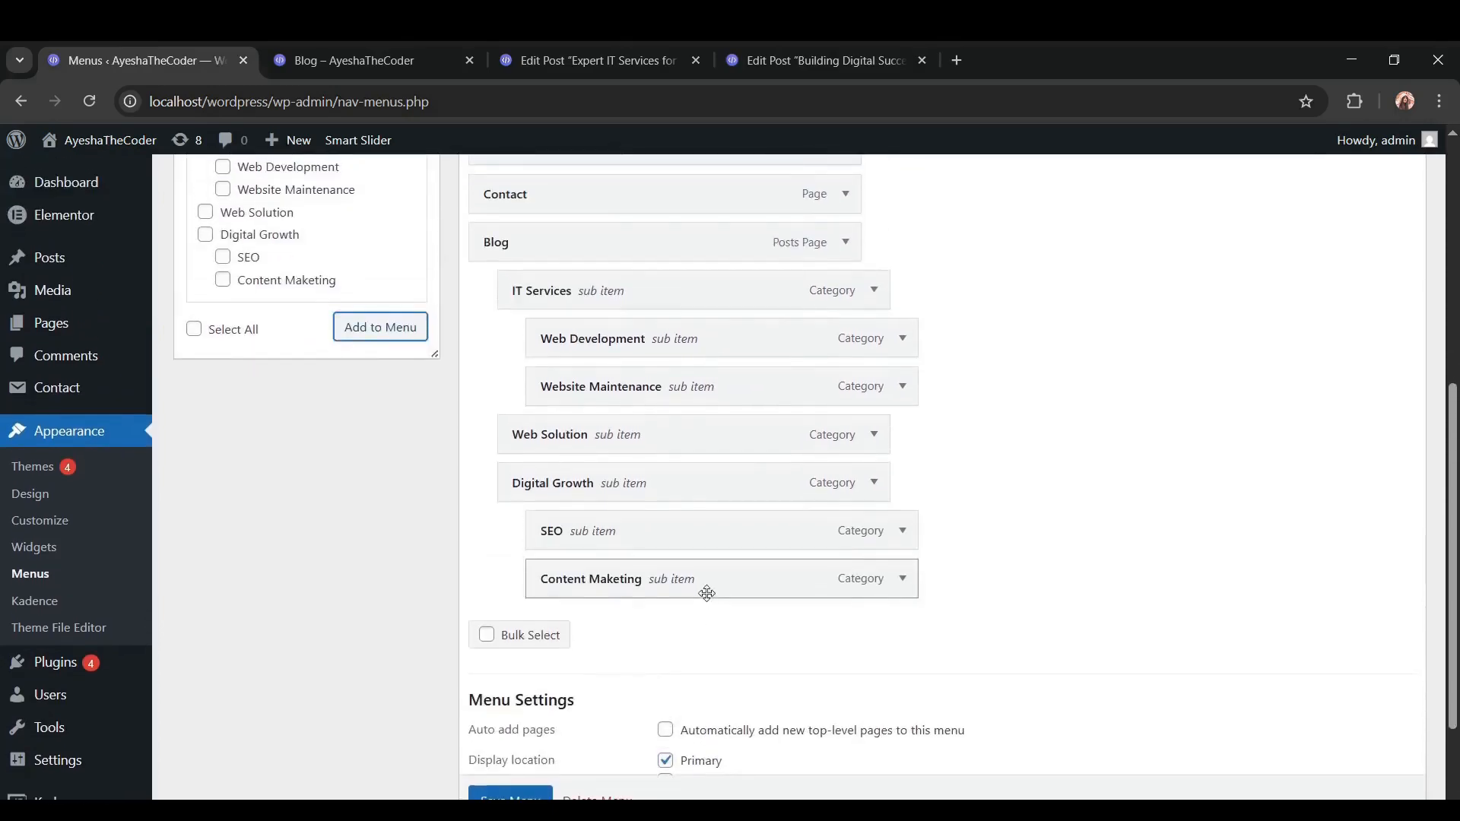
pyautogui.scroll(-1, 707, 593)
pyautogui.scroll(-1, 707, 593)
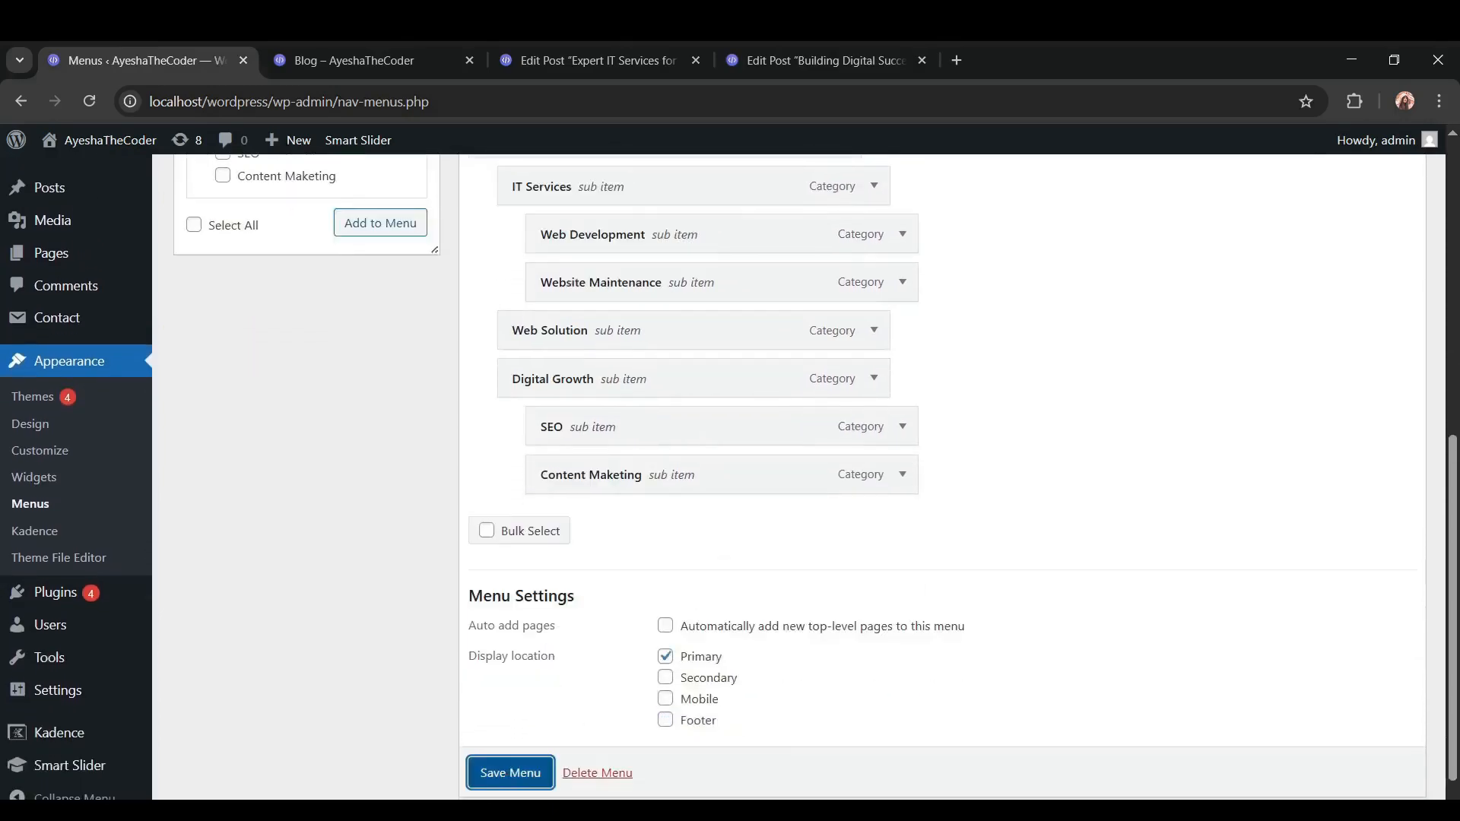
pyautogui.click(516, 772)
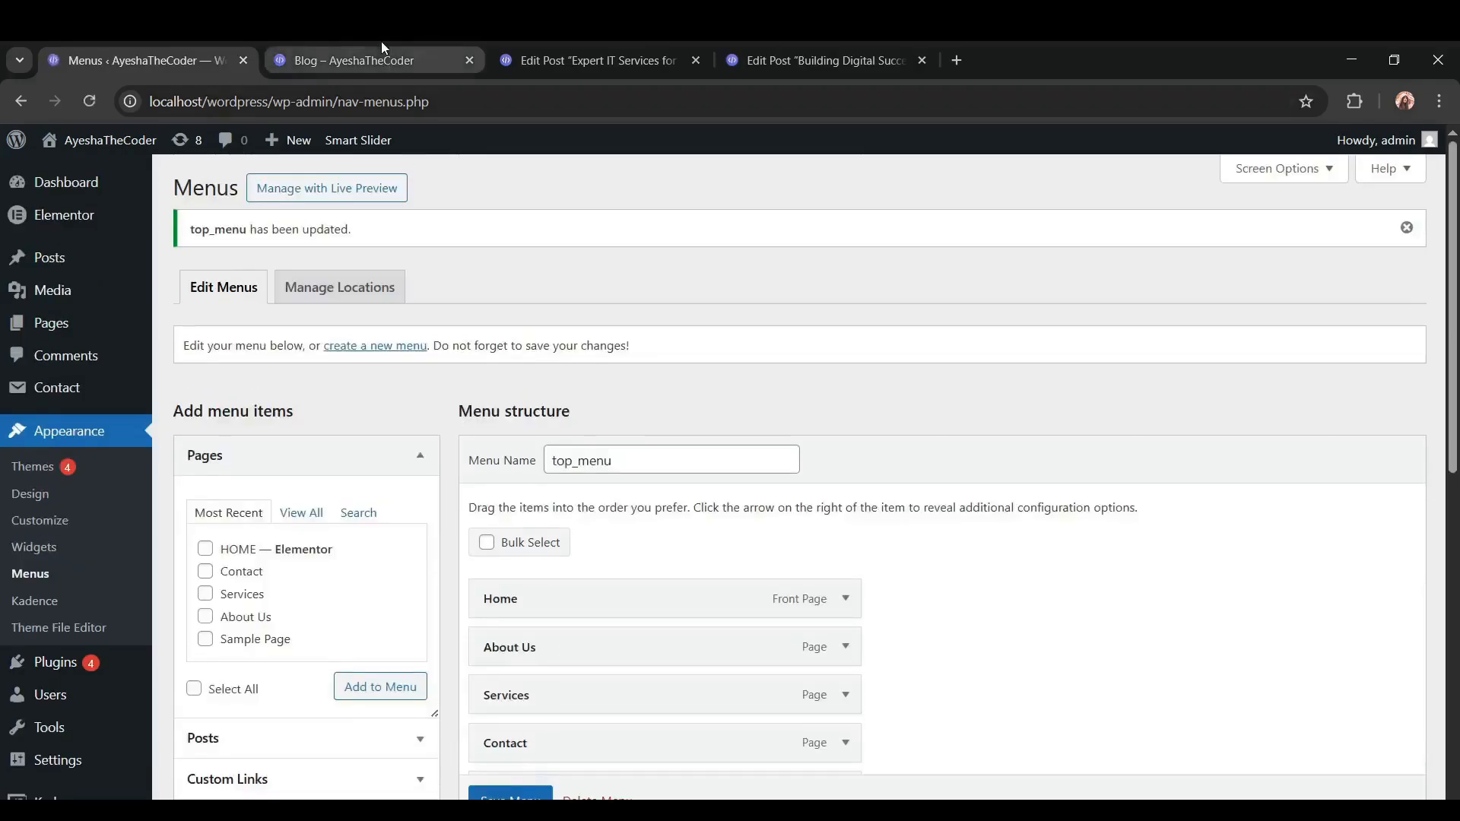
# Reload the live Blog page and examine the Blog navigation submenus for IT Services and Digital Growth
pyautogui.click(381, 41)
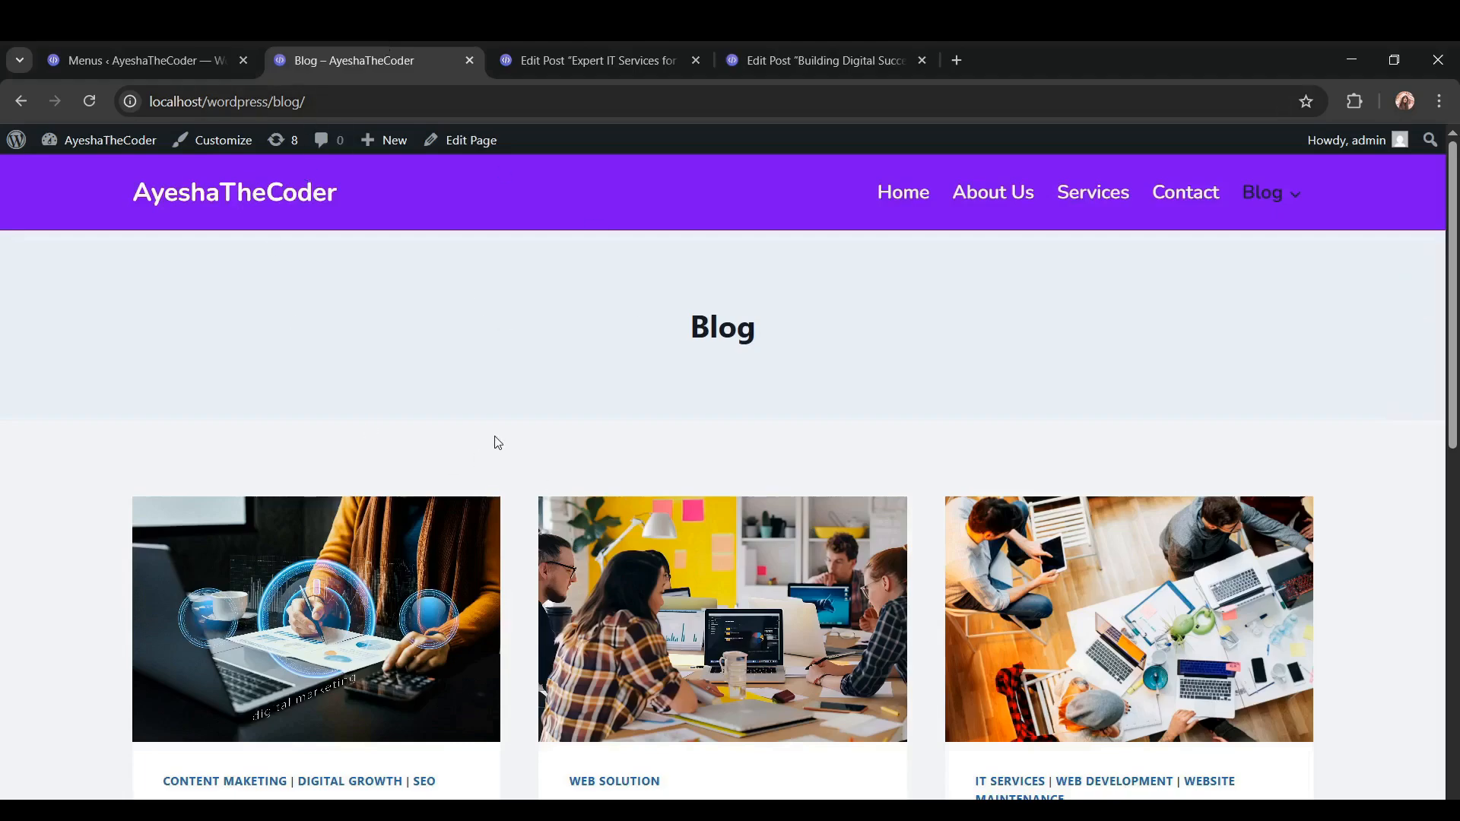
pyautogui.click(92, 101)
pyautogui.moveTo(1268, 199)
pyautogui.moveTo(1278, 251)
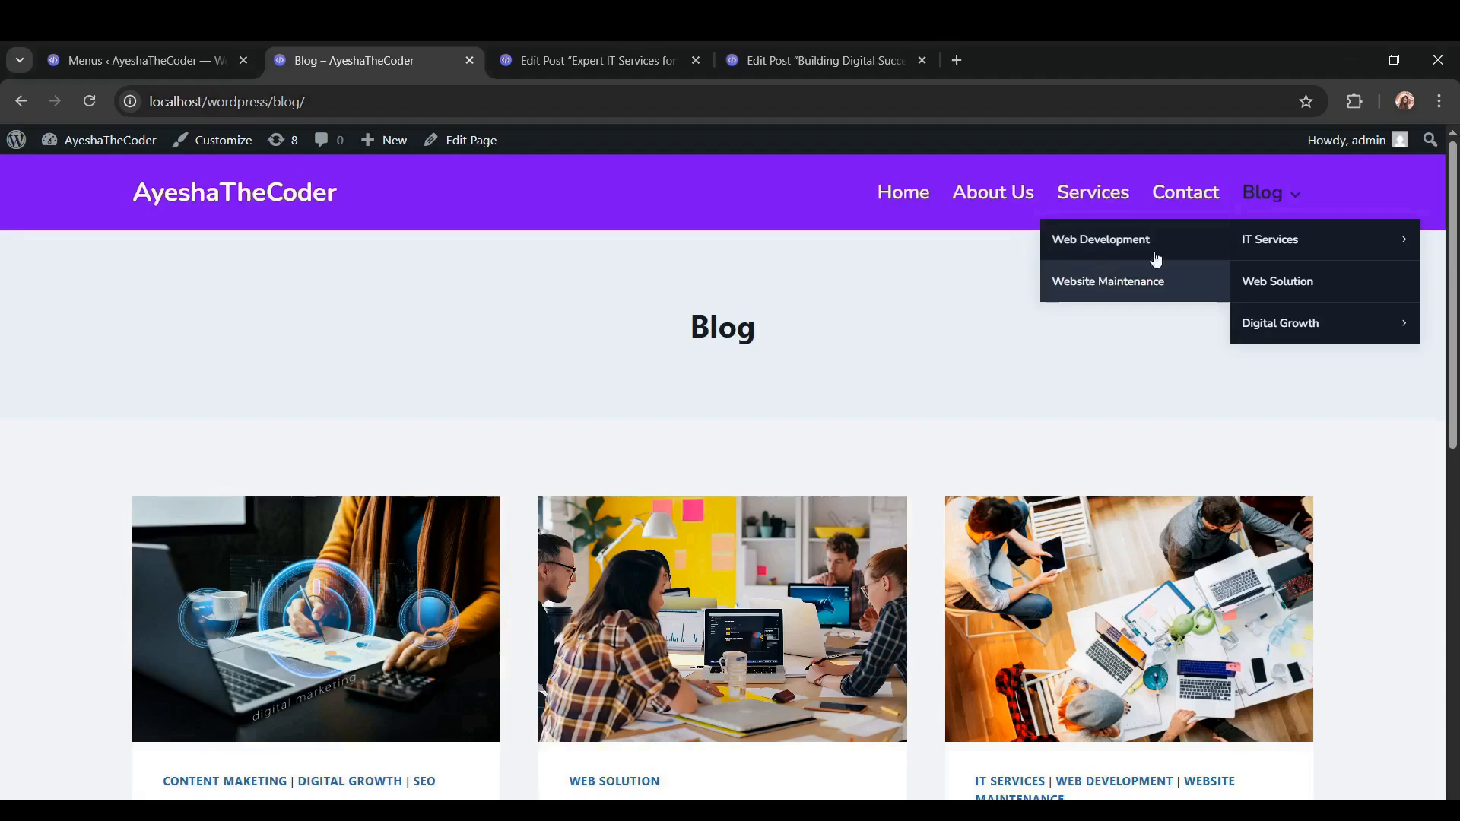
pyautogui.moveTo(1285, 325)
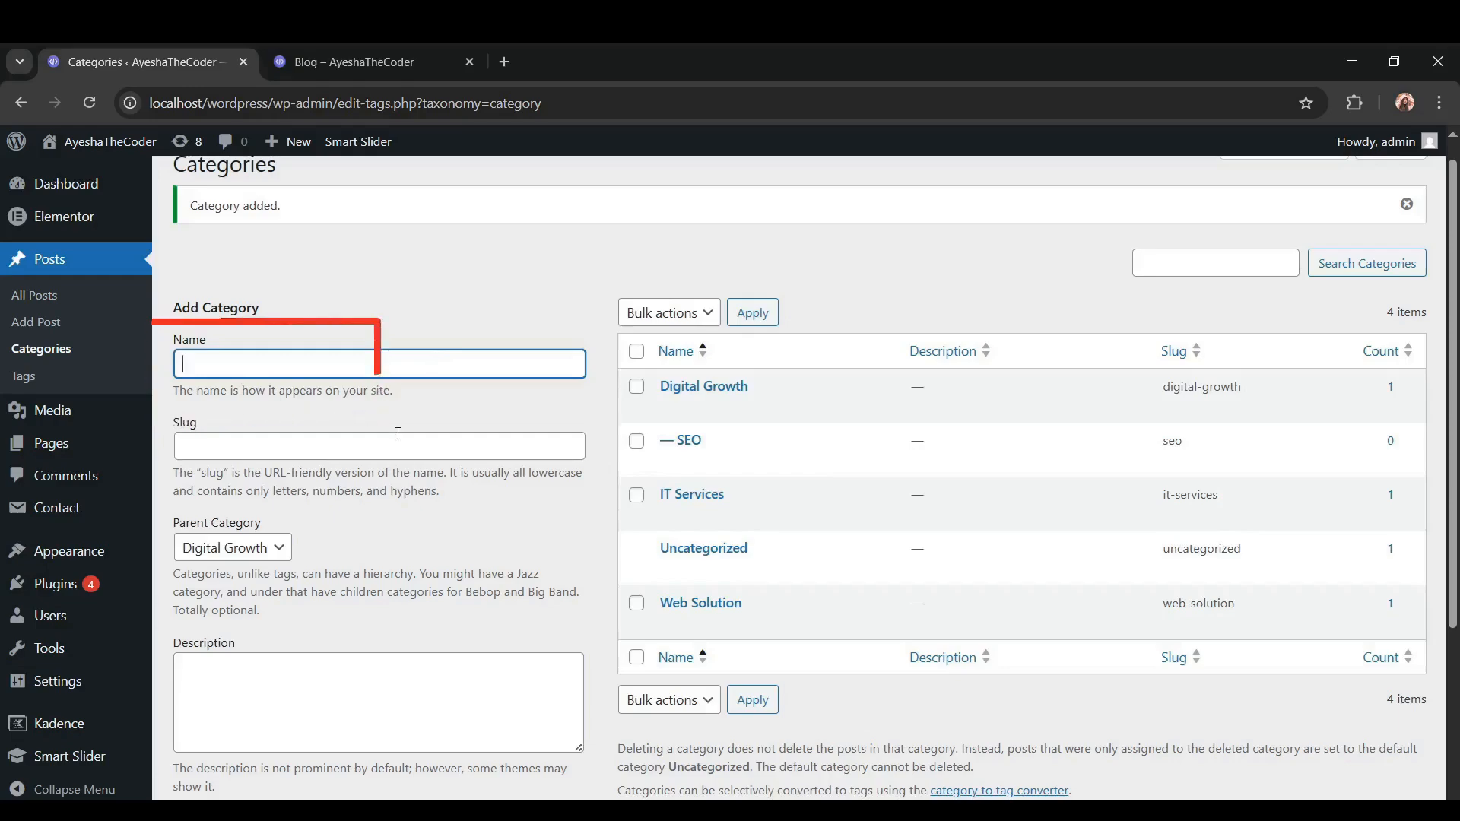
# Enter Content Maketing as the name of a new category with Digital Growth as its parent
pyautogui.write('Content Ma')
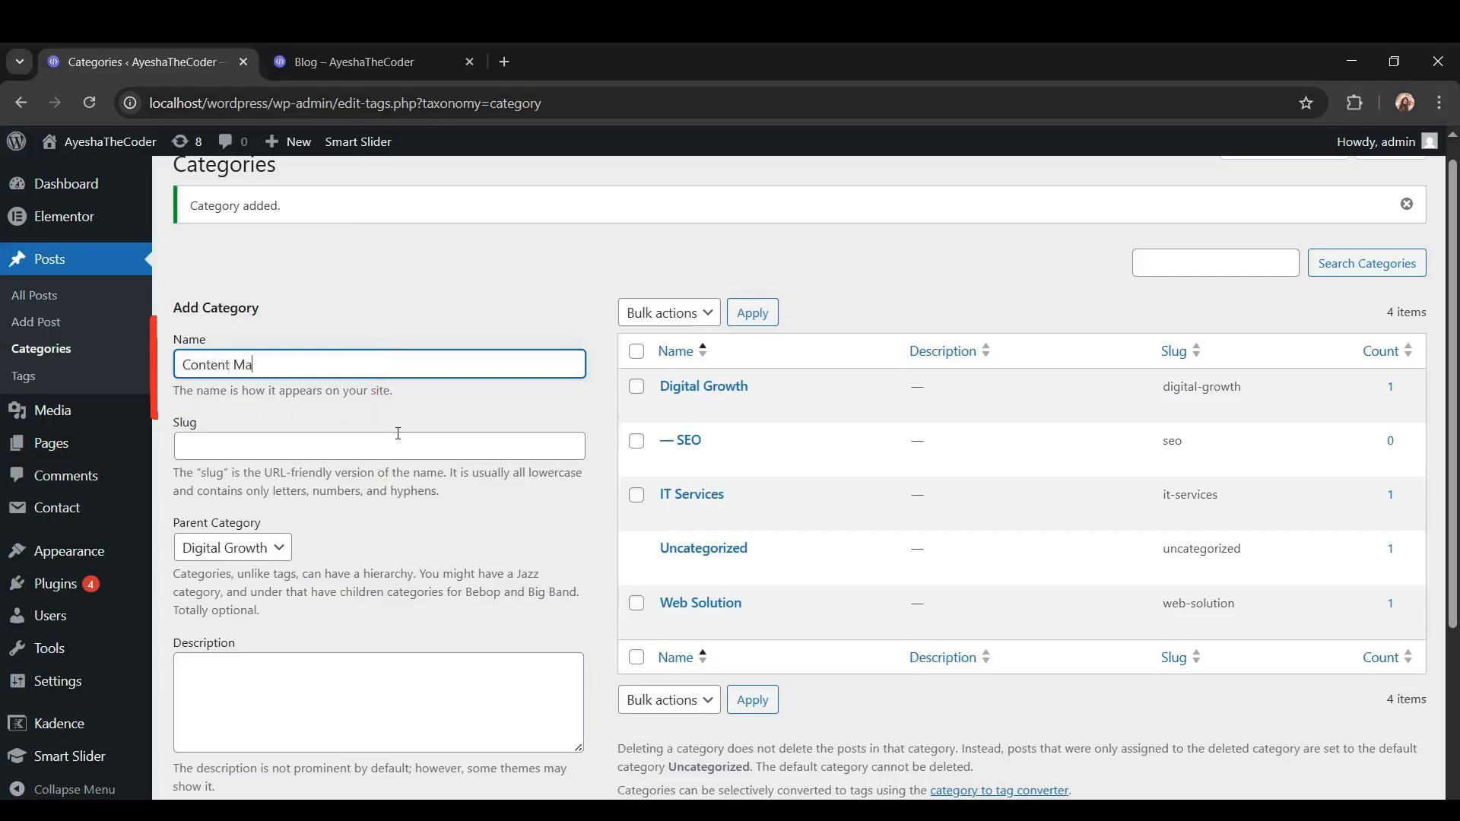
pyautogui.write('keting')
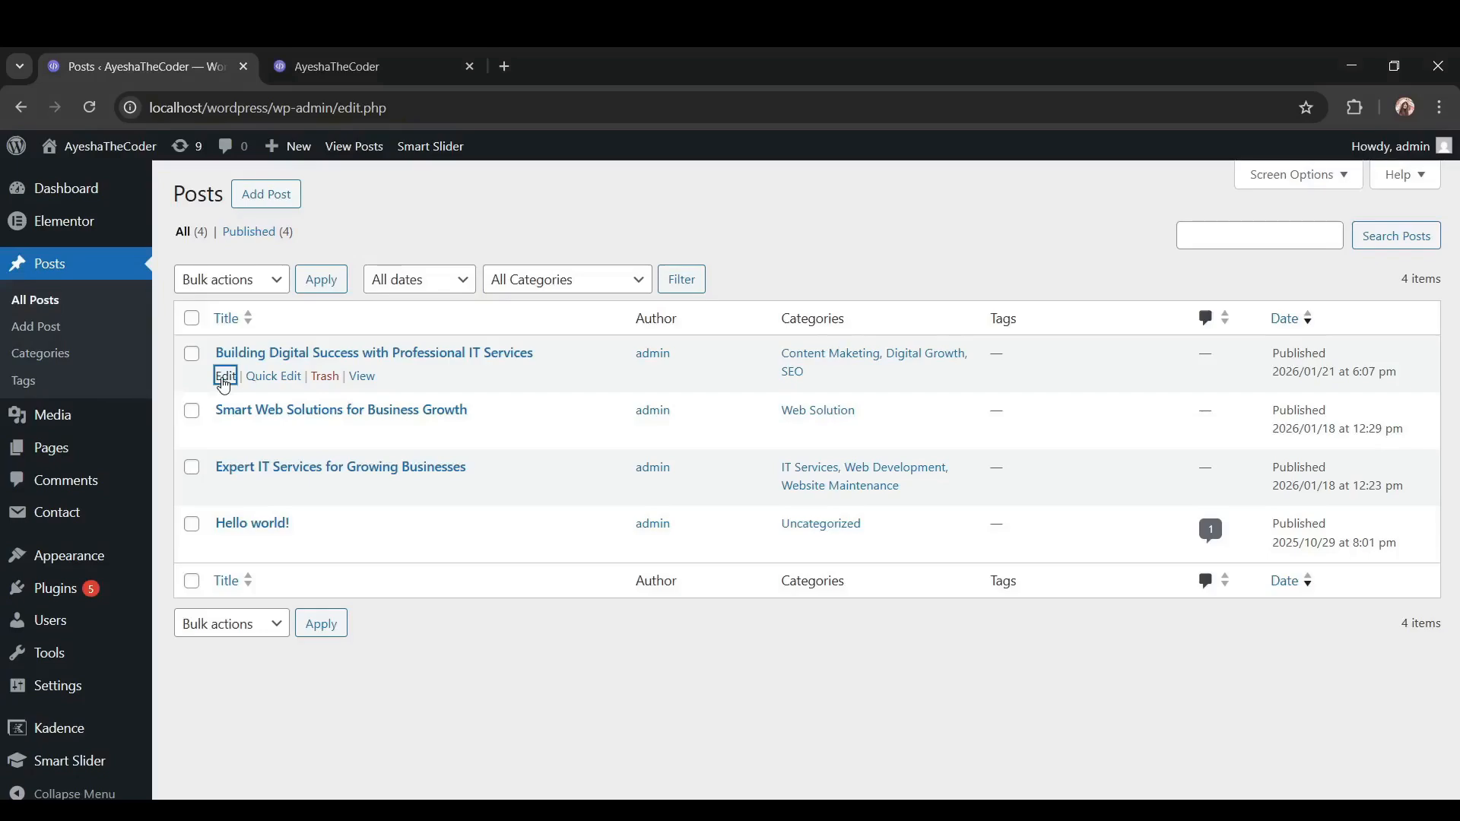
# Correct the Content Maketing category's name to Content Marketing and its slug to content-marketing, and update the category
pyautogui.click(55, 360)
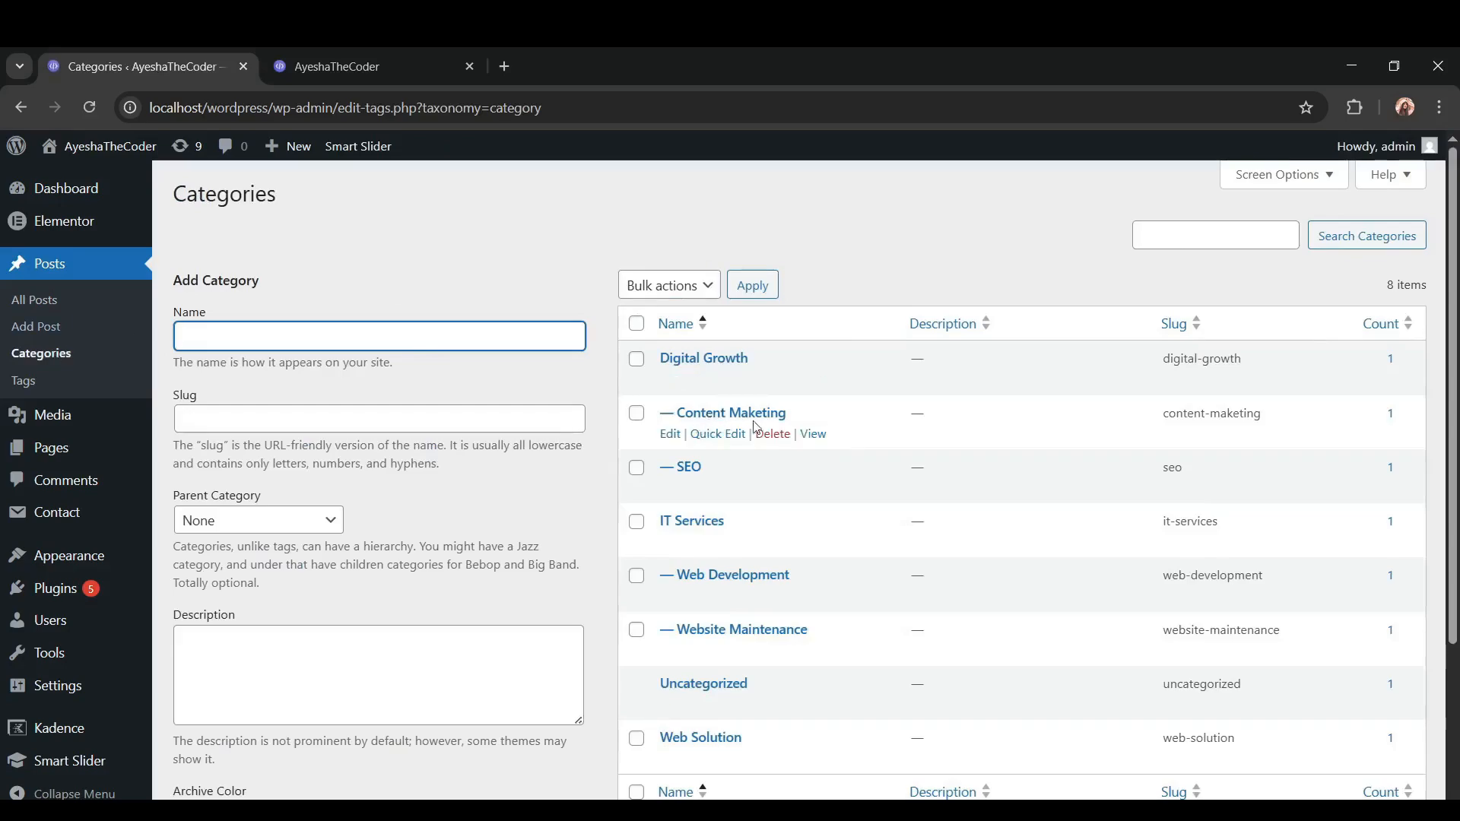
pyautogui.click(674, 436)
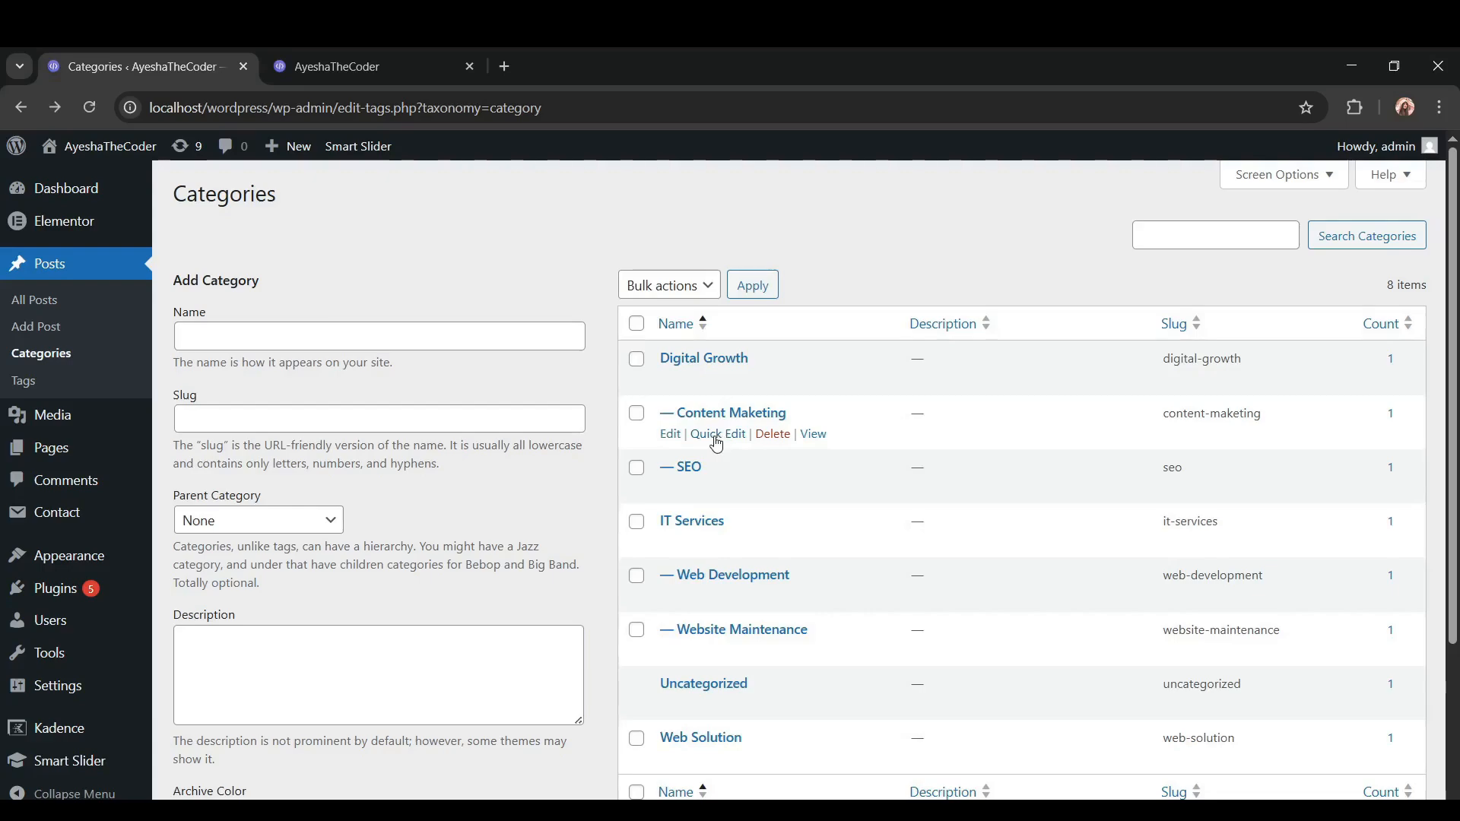
pyautogui.click(716, 435)
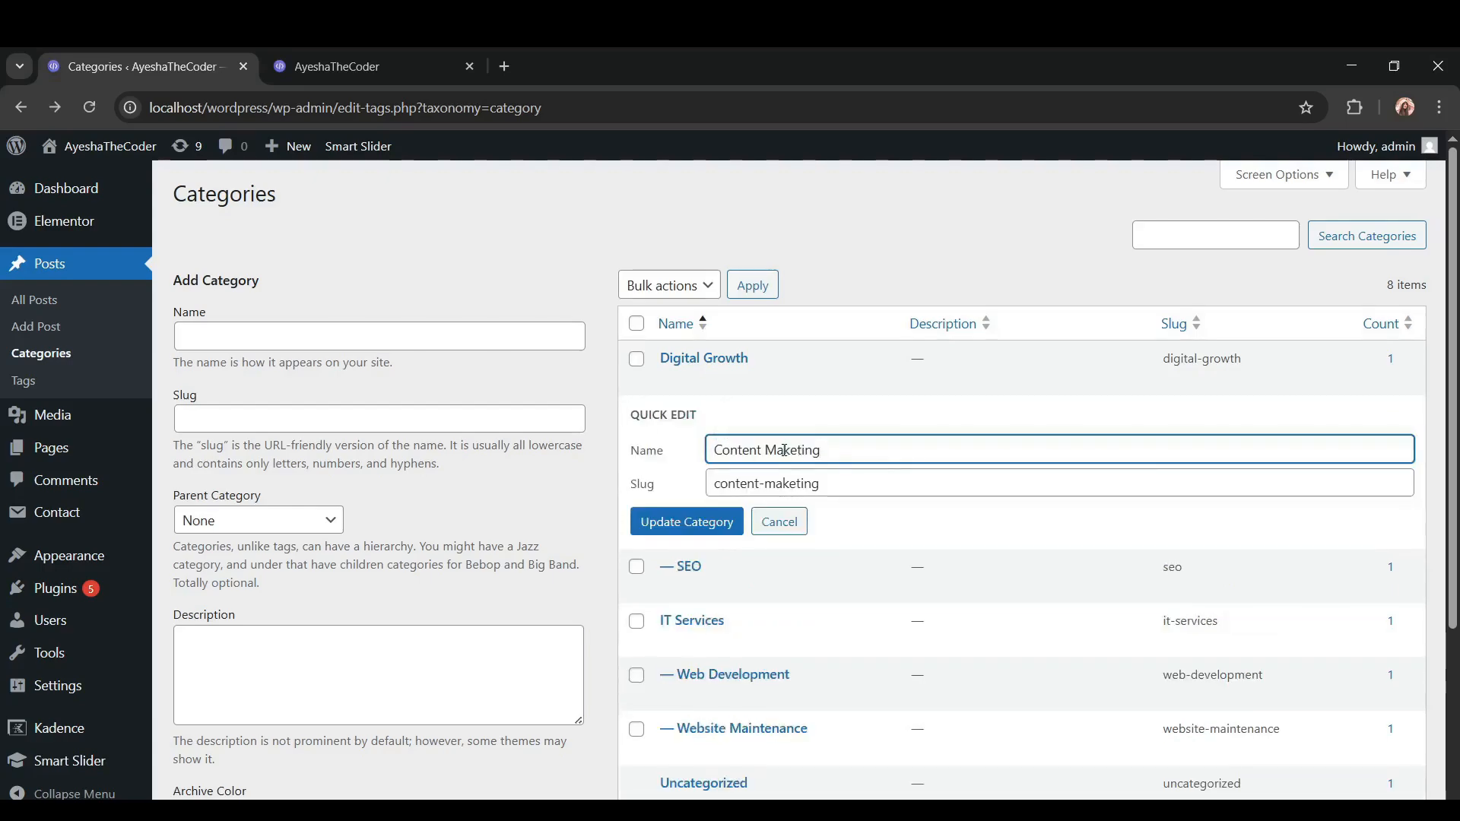
pyautogui.click(783, 486)
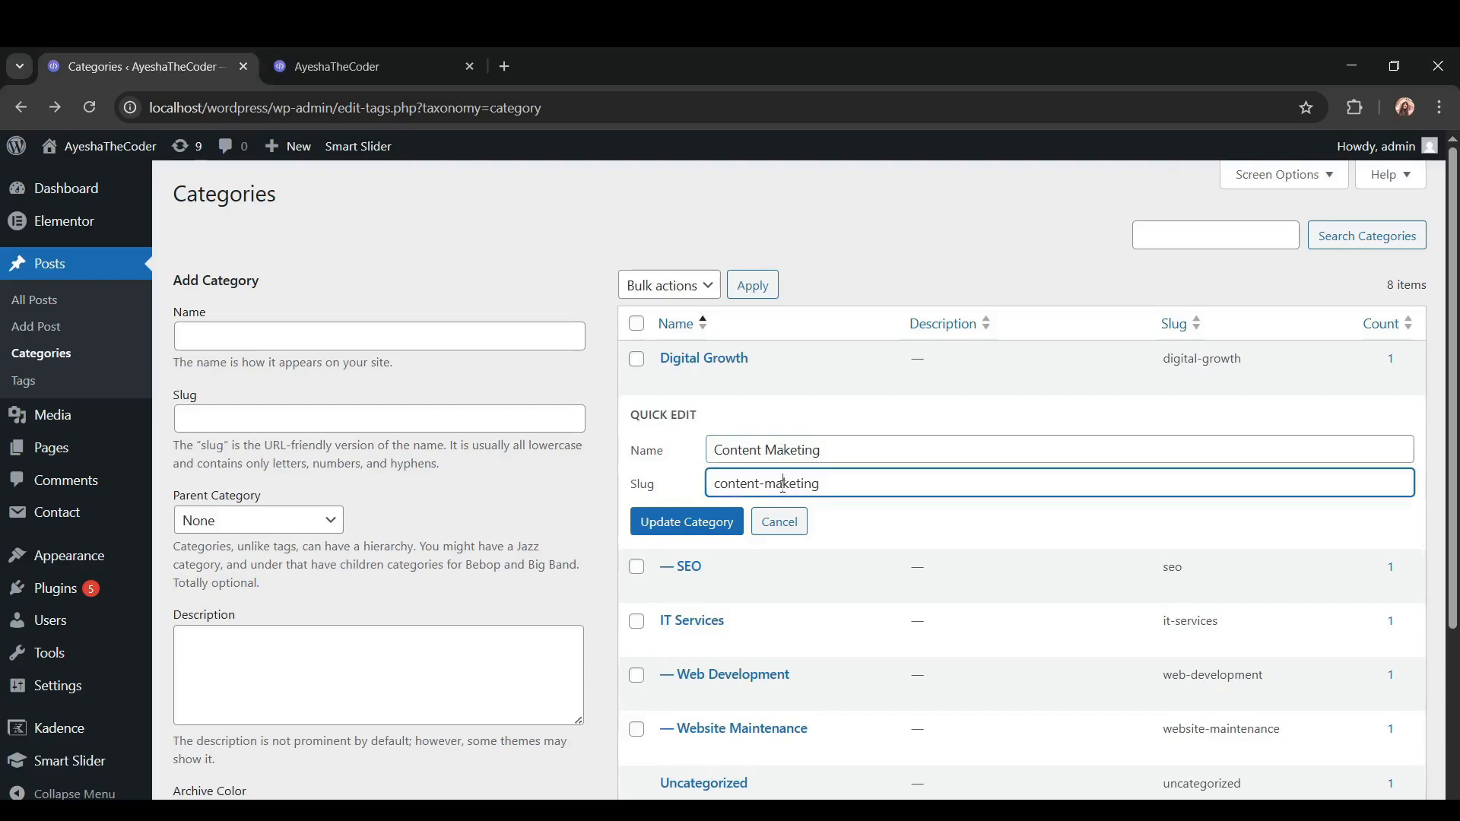
pyautogui.click(785, 450)
pyautogui.write('r')
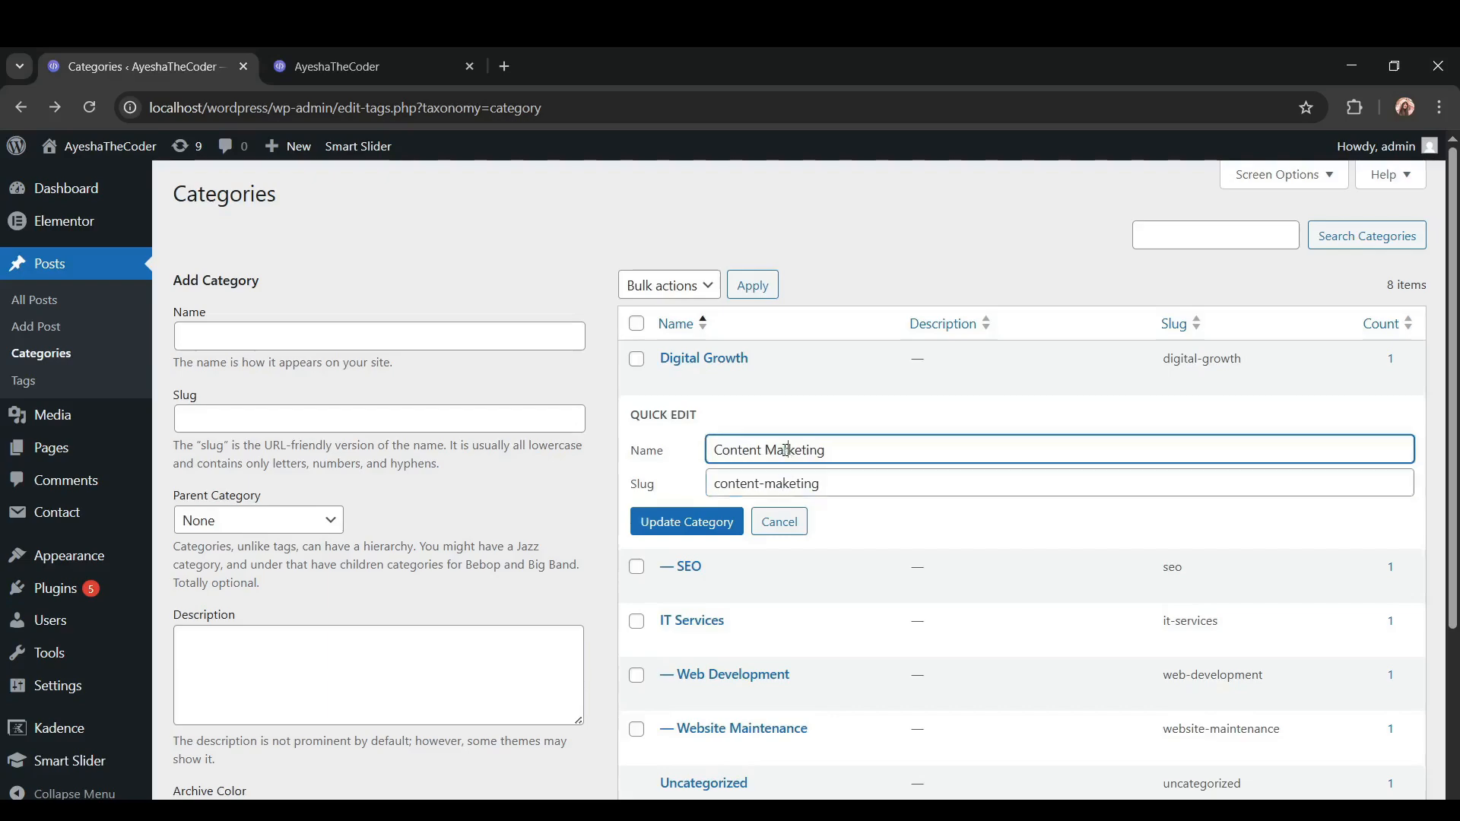
pyautogui.click(783, 484)
pyautogui.write('r')
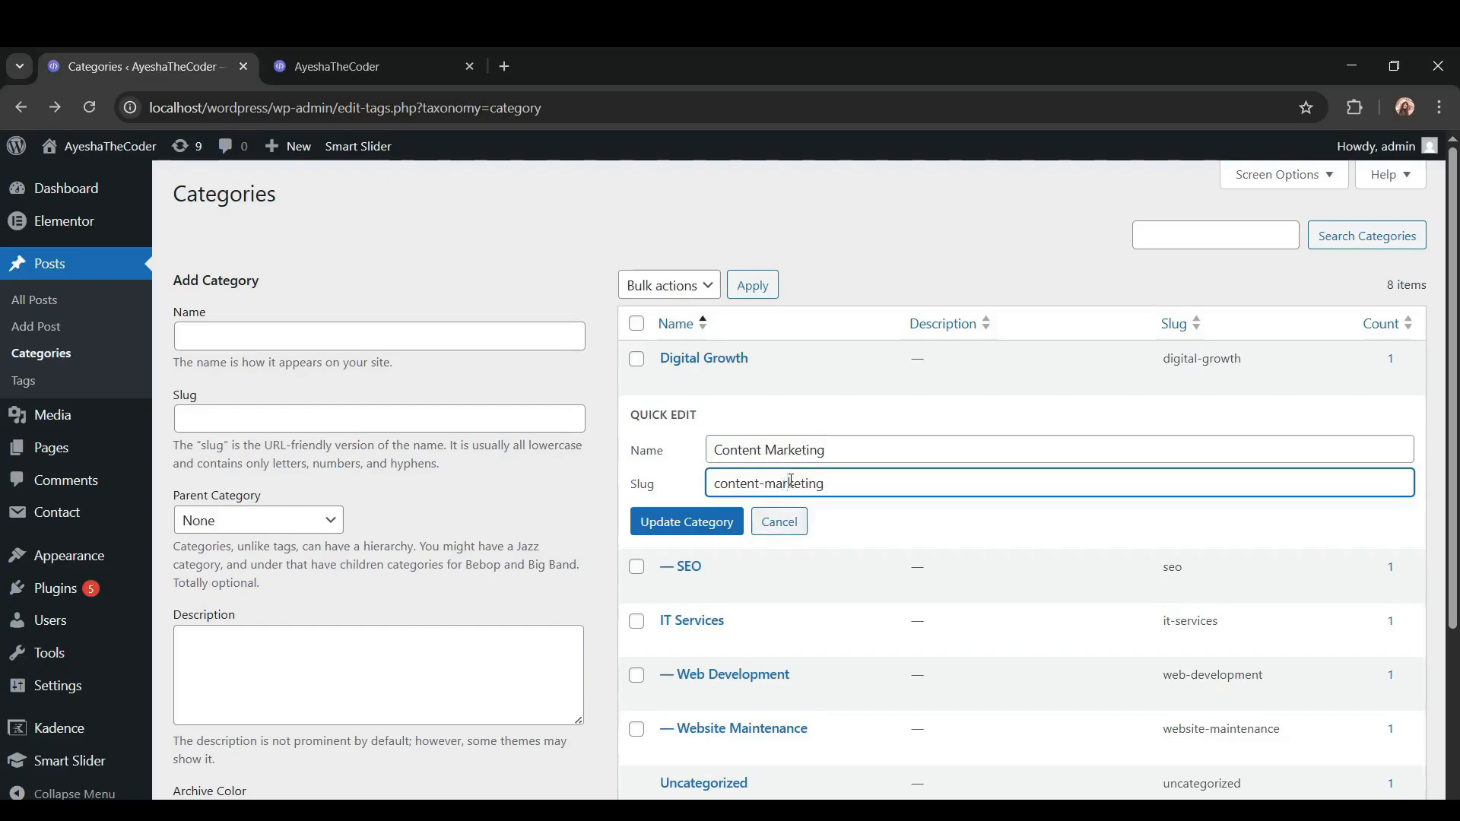
pyautogui.click(689, 529)
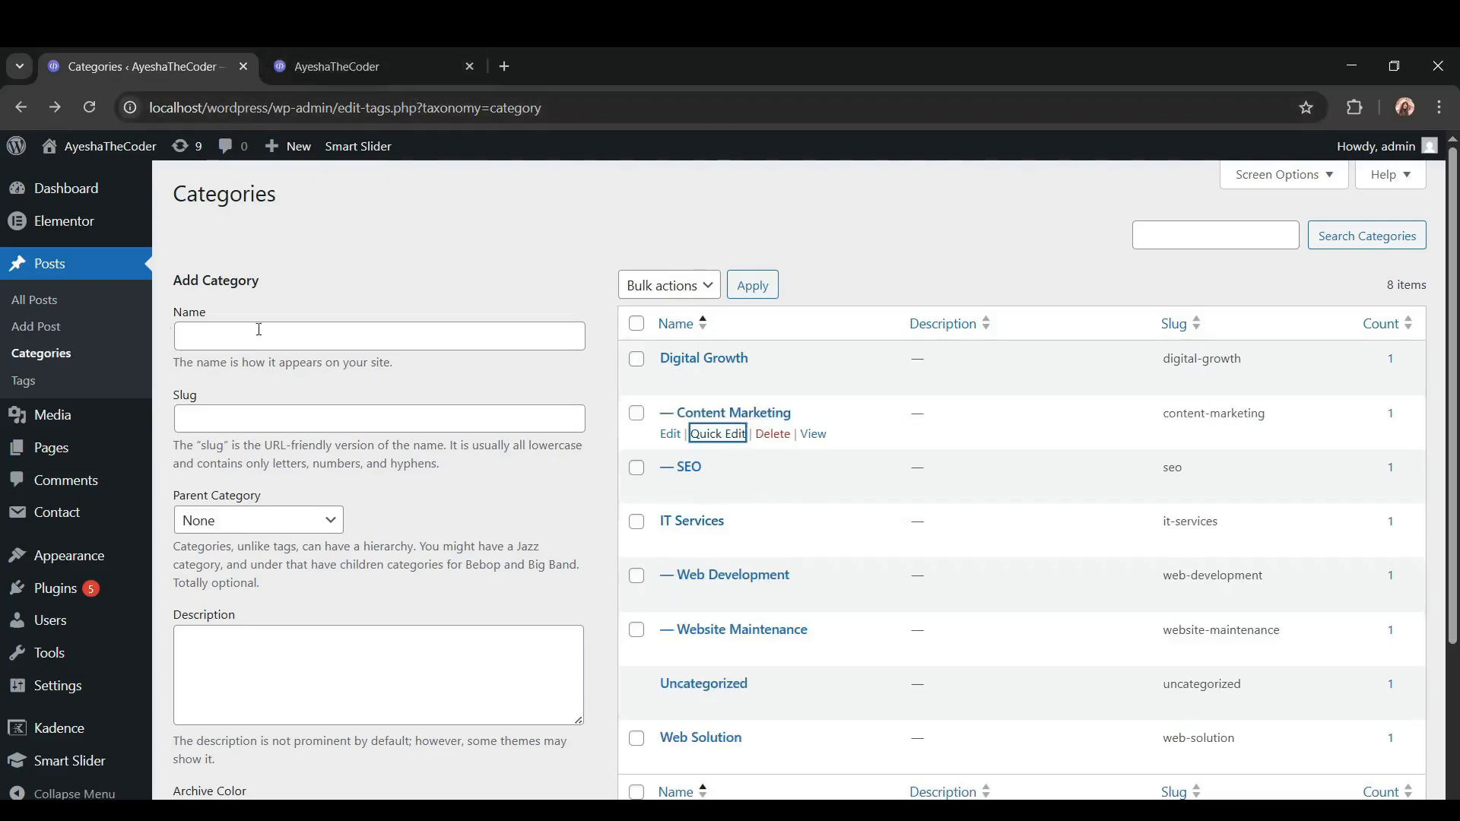
# Check the admin posts list and the Blog submenus on the live site's home page for the subcategory names
pyautogui.click(41, 304)
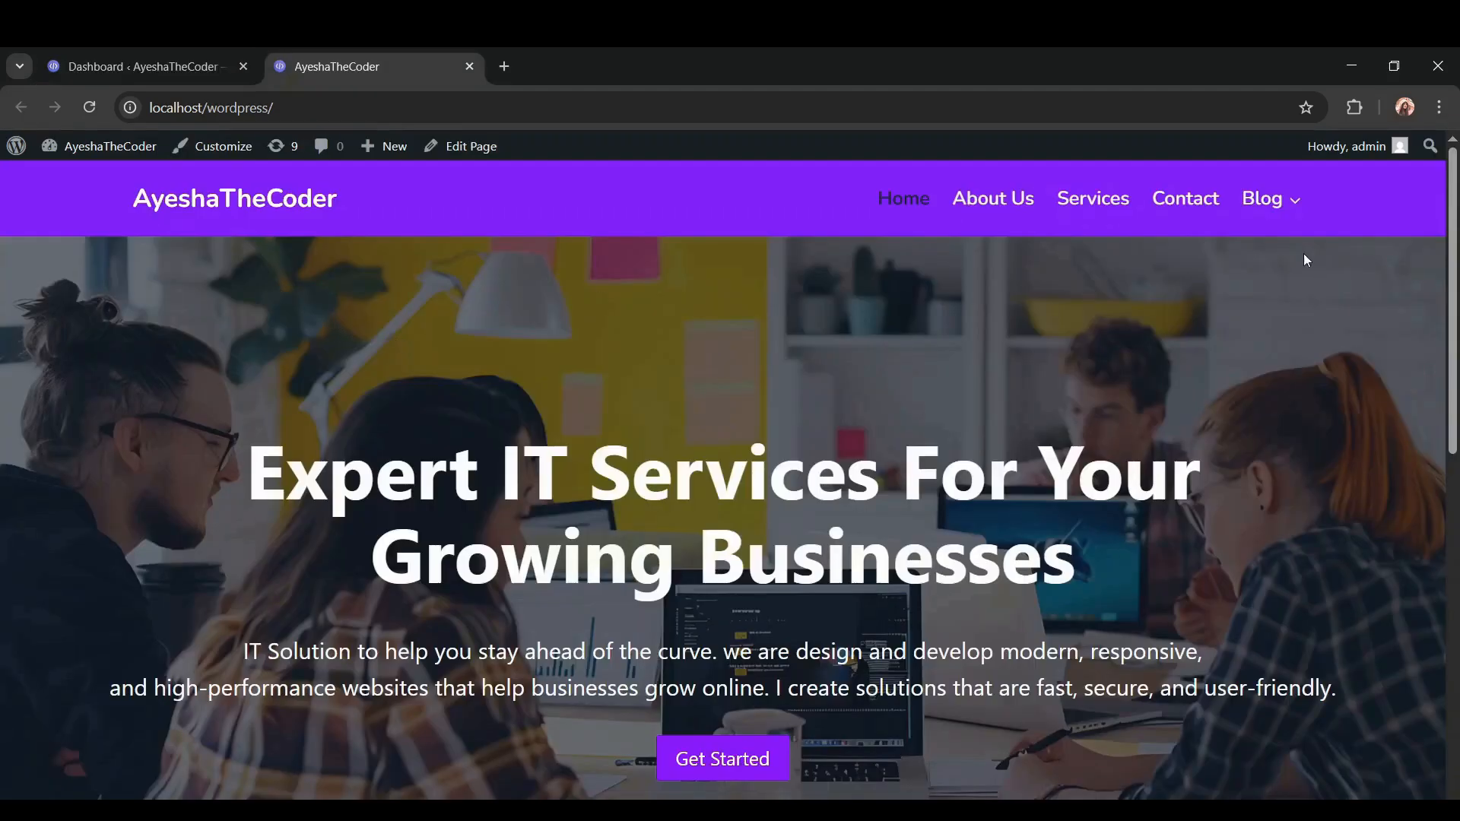
pyautogui.moveTo(1262, 204)
pyautogui.moveTo(1269, 248)
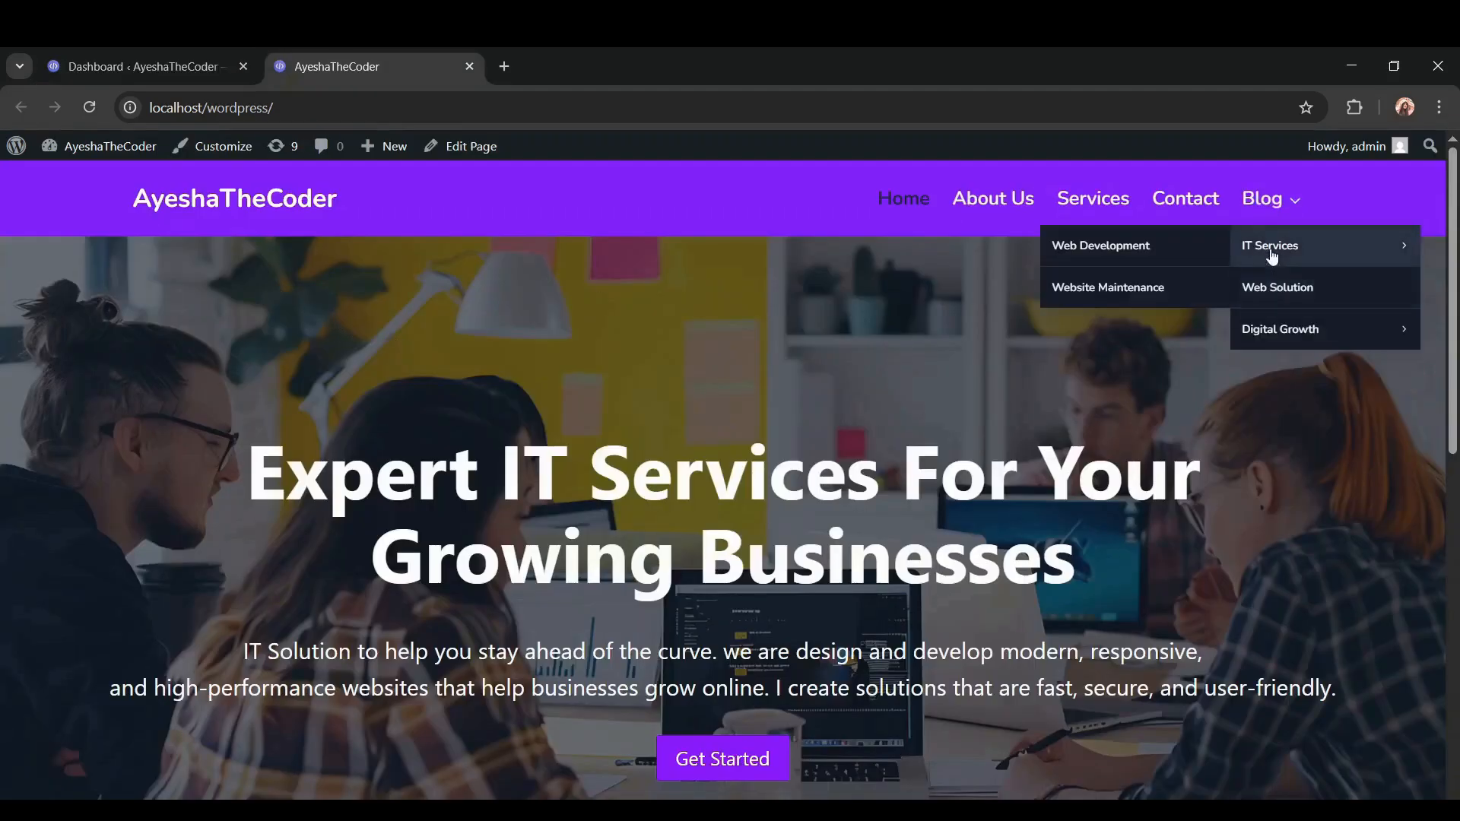
pyautogui.moveTo(1278, 333)
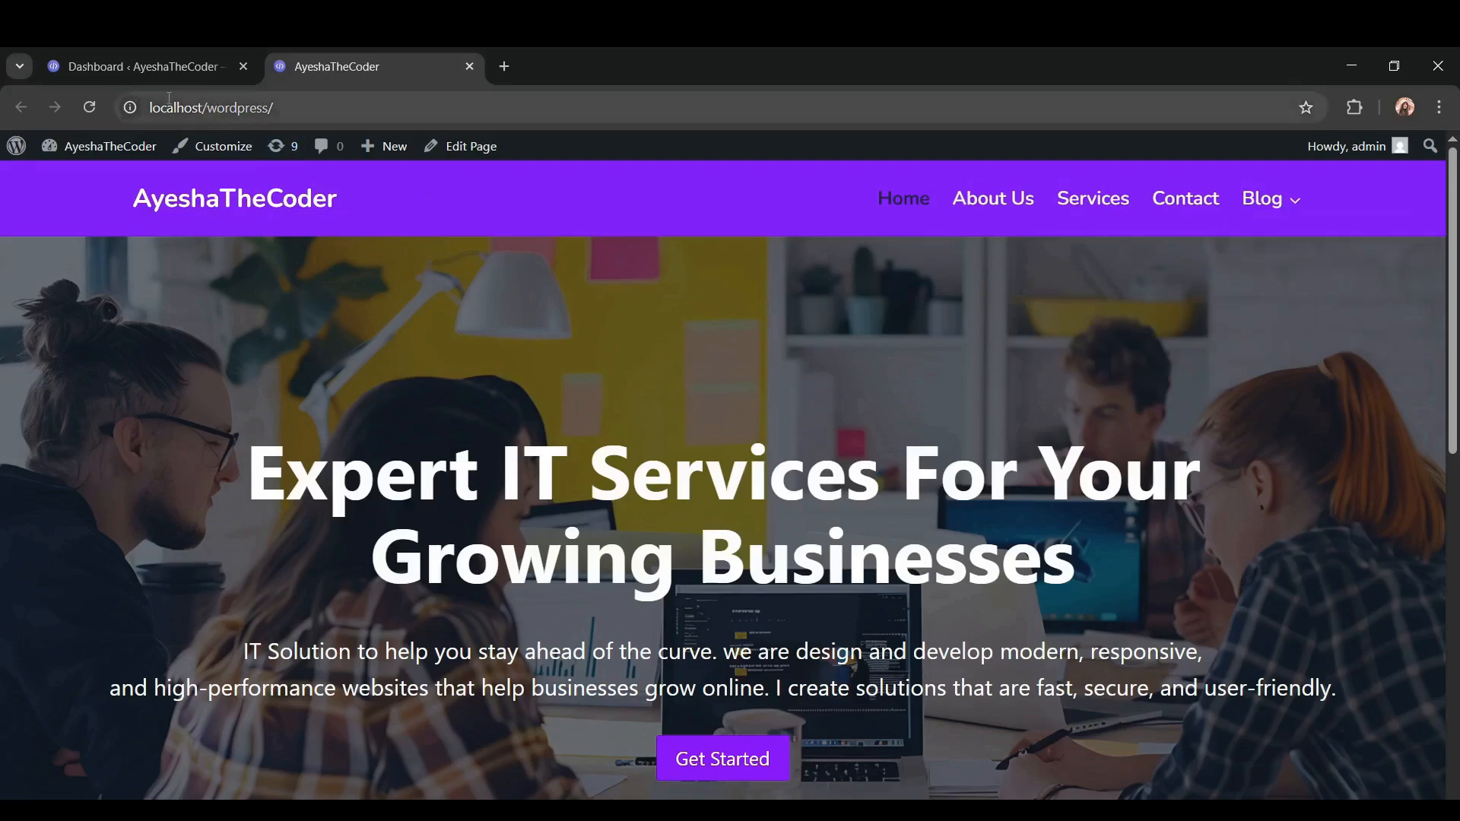
# Change the navigation label of the Content Maketing item in top_menu to Content Marketing and save the menu
pyautogui.click(131, 69)
pyautogui.moveTo(81, 514)
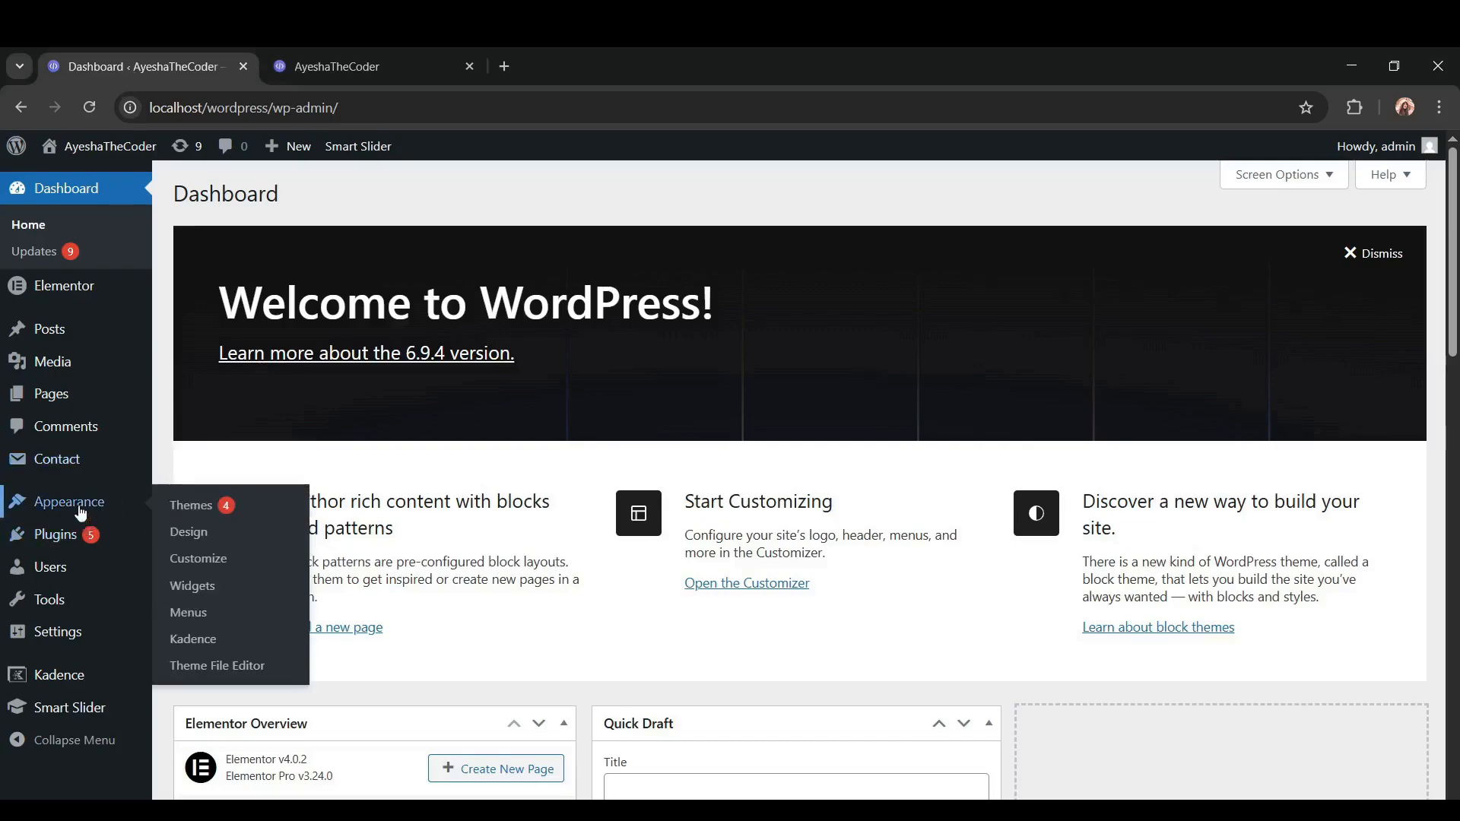
pyautogui.click(210, 622)
pyautogui.scroll(-4, 587, 627)
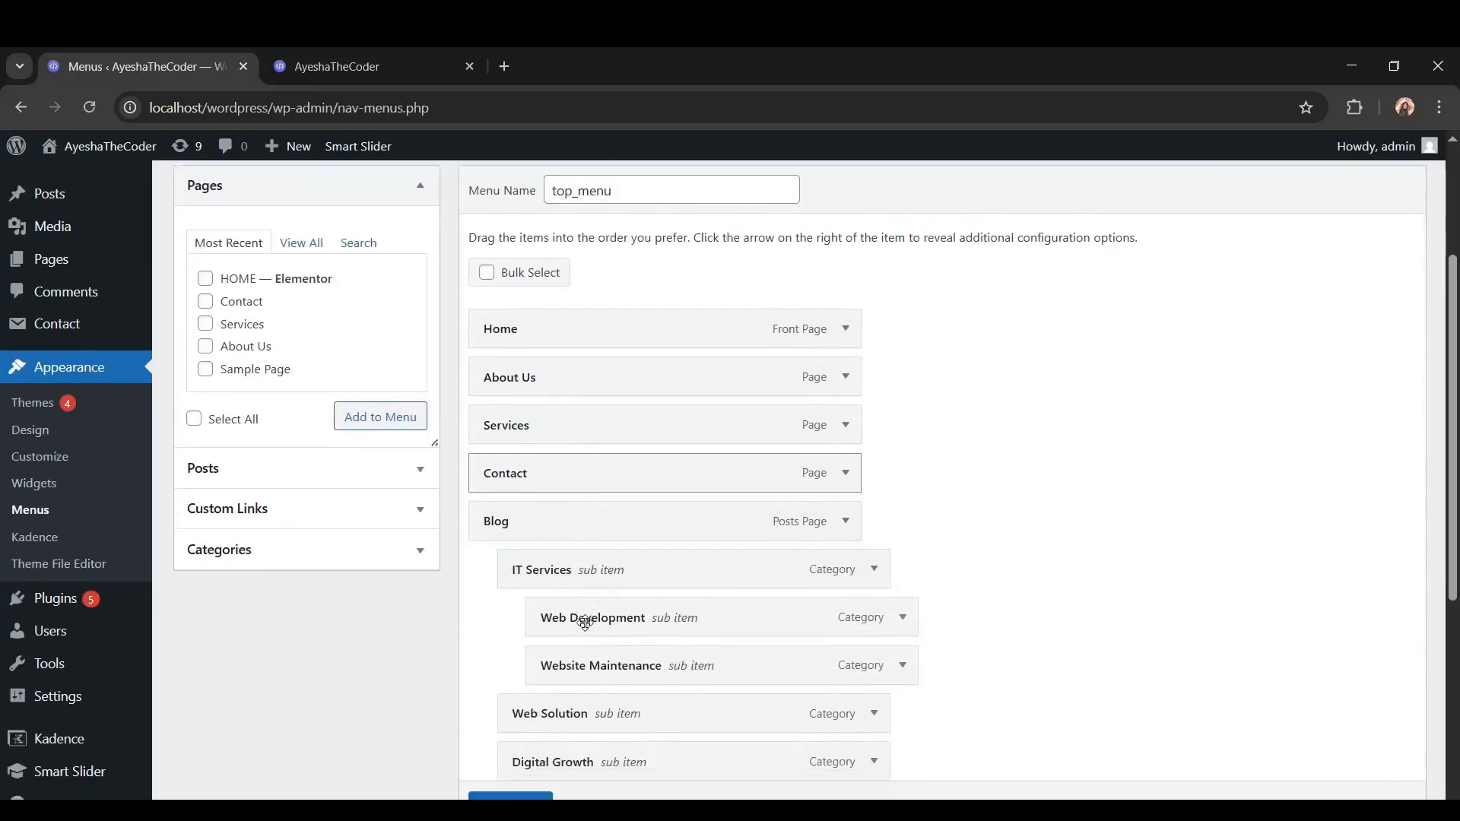
pyautogui.scroll(-2, 586, 624)
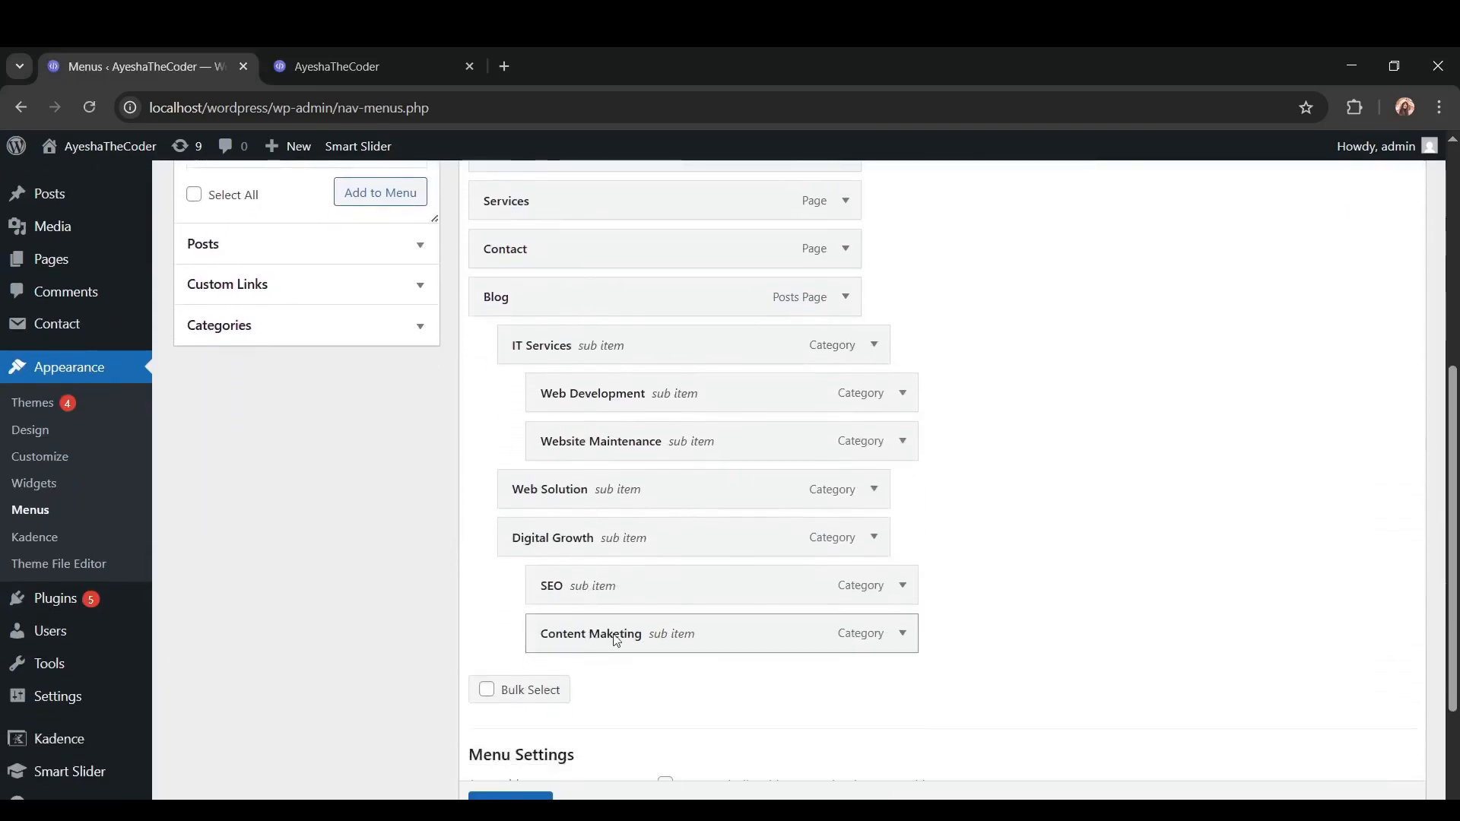
pyautogui.click(903, 635)
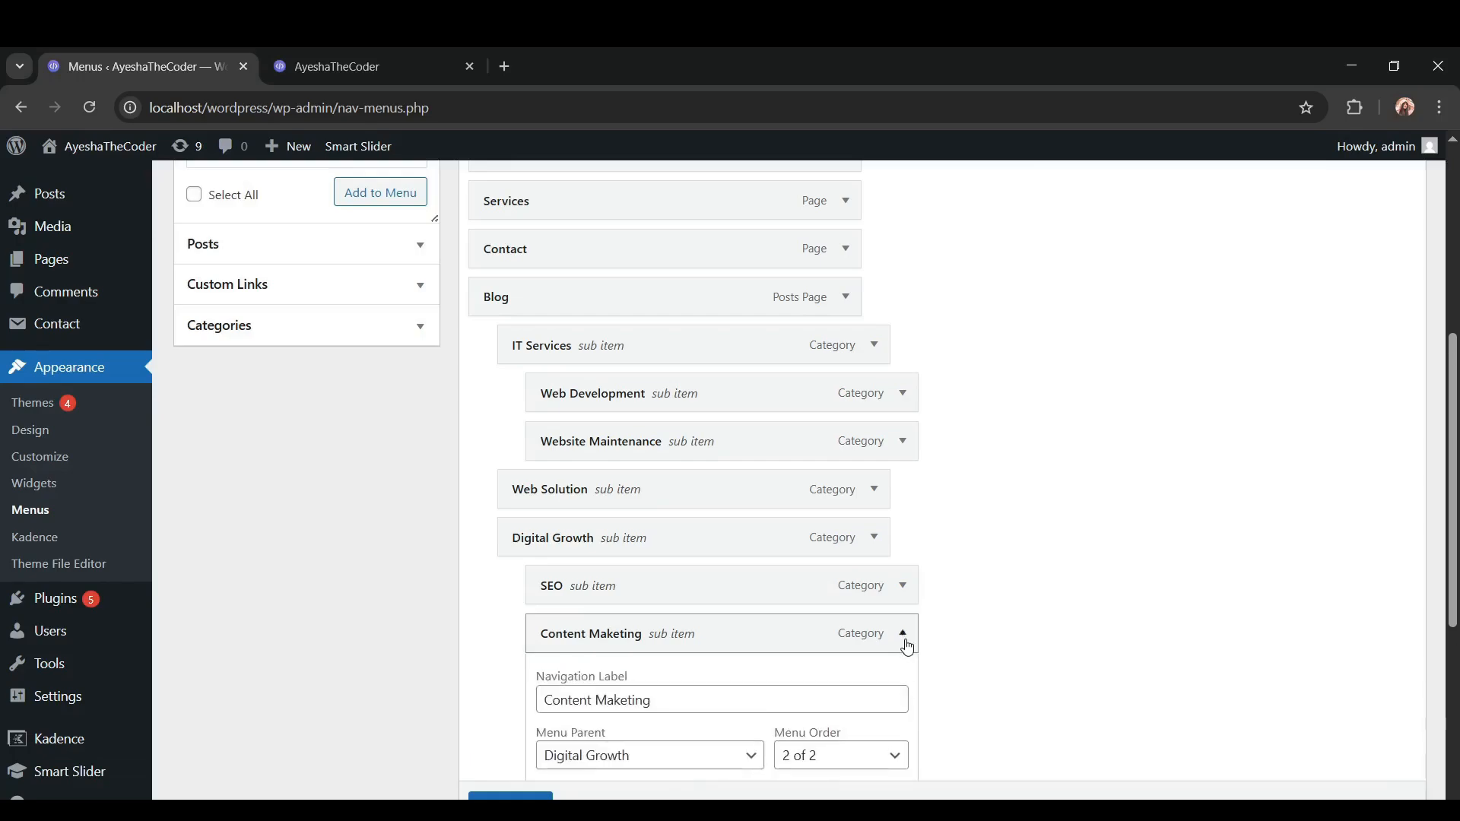
pyautogui.click(616, 702)
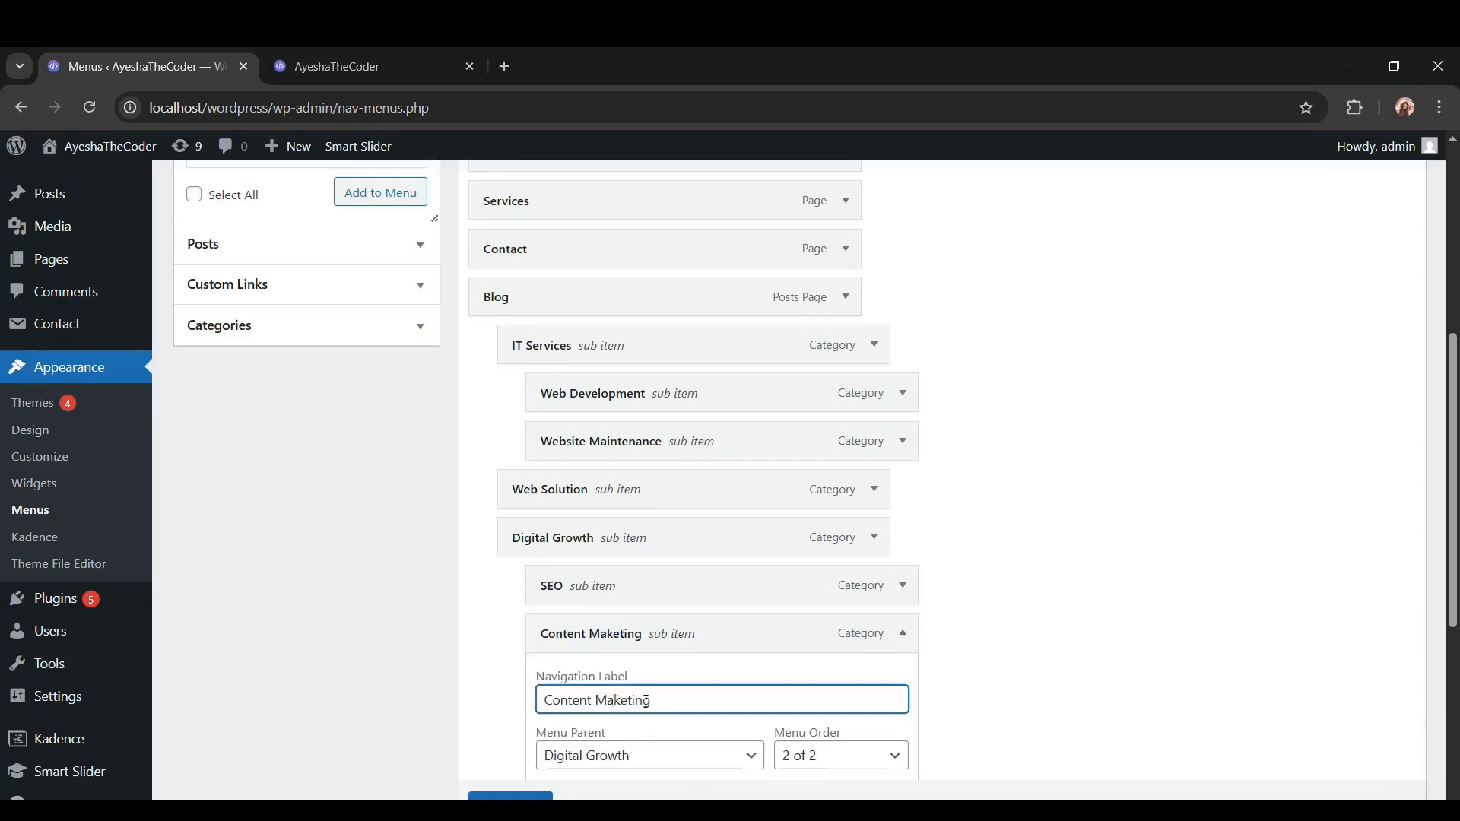
pyautogui.write('r')
pyautogui.scroll(-1, 709, 704)
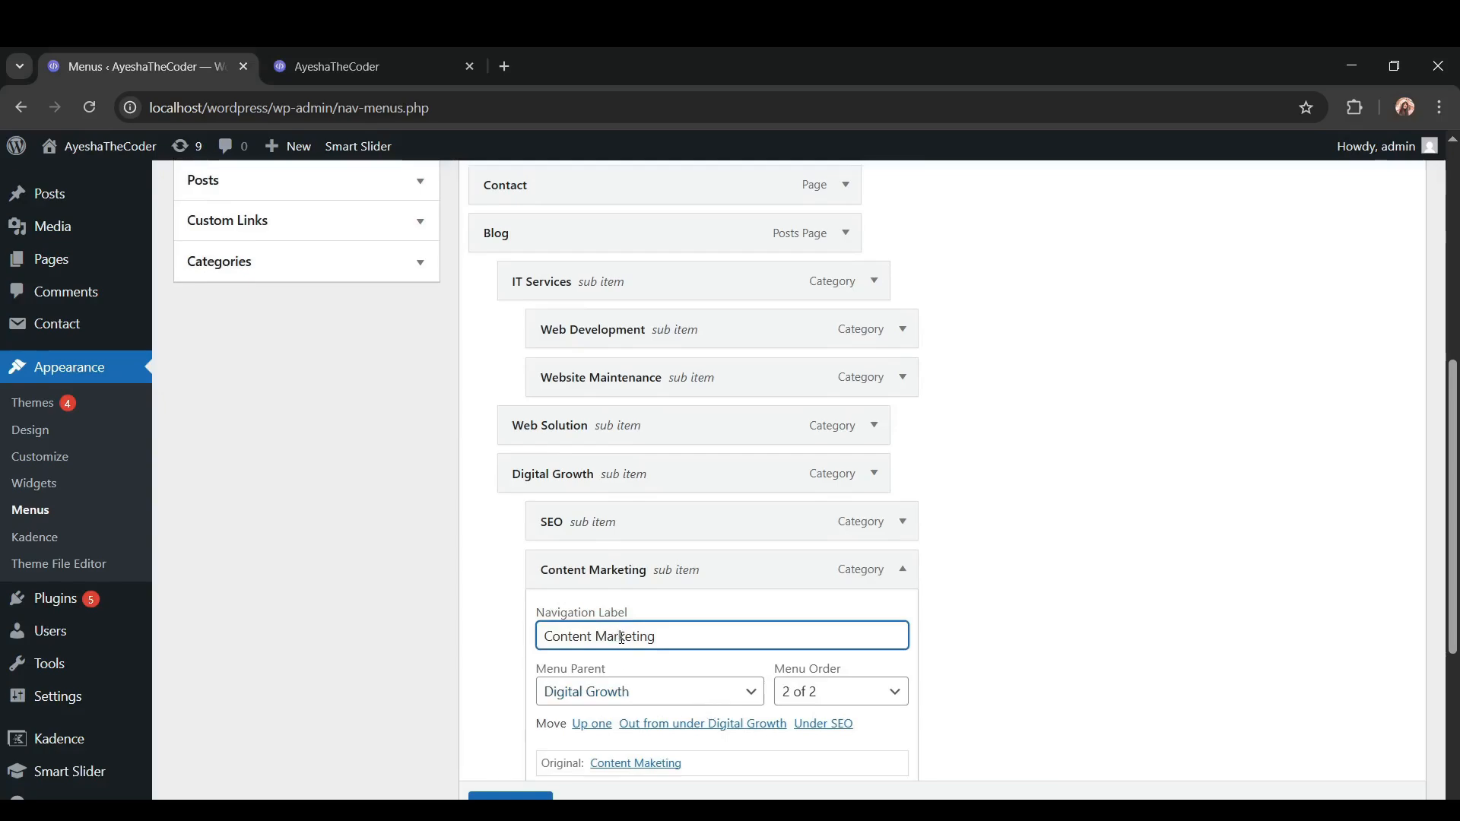
pyautogui.press('Return')
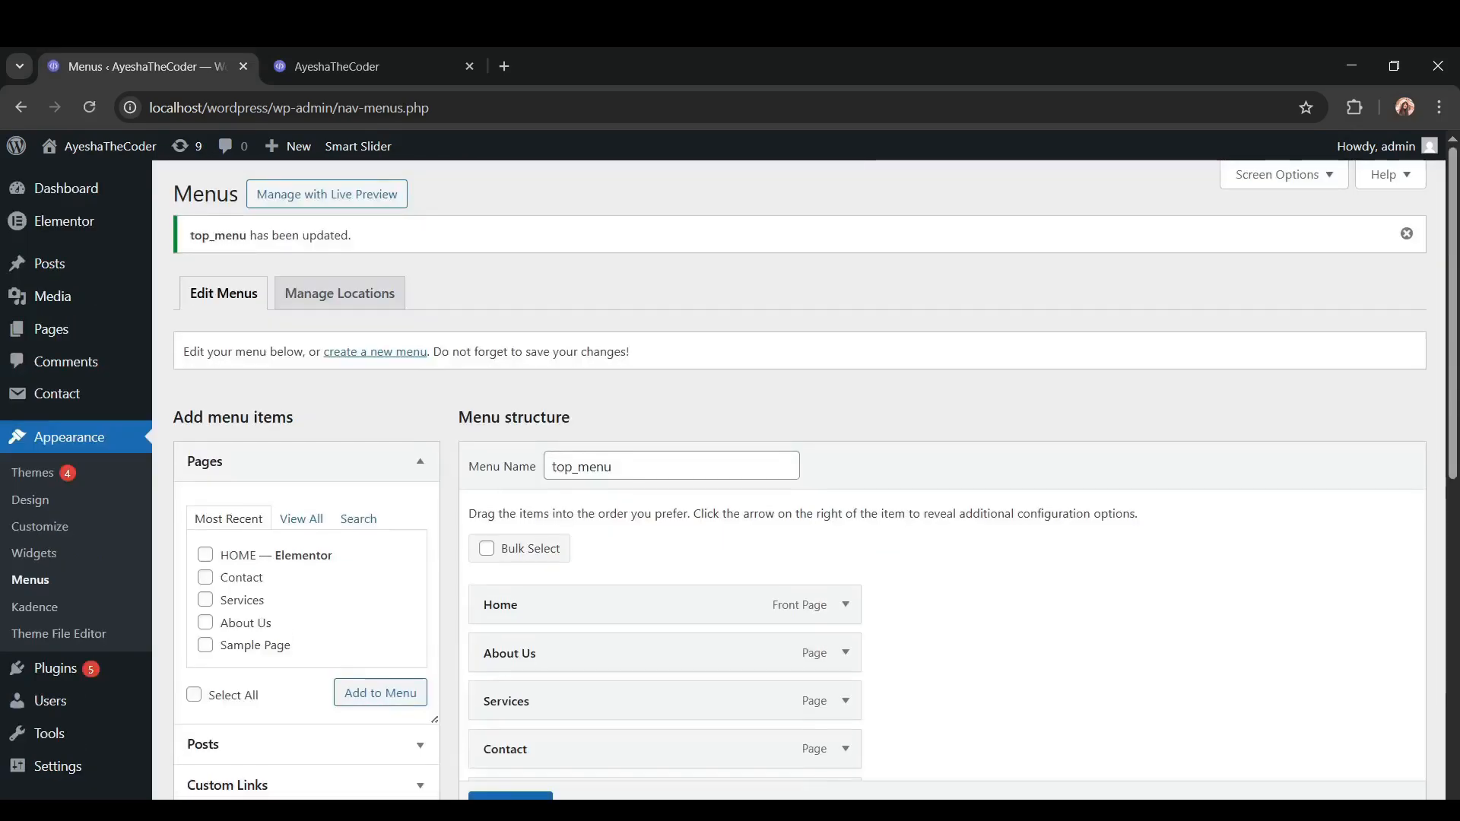
# Reload the live site and open the Web Development category through IT Services in the Blog navigation
pyautogui.click(353, 64)
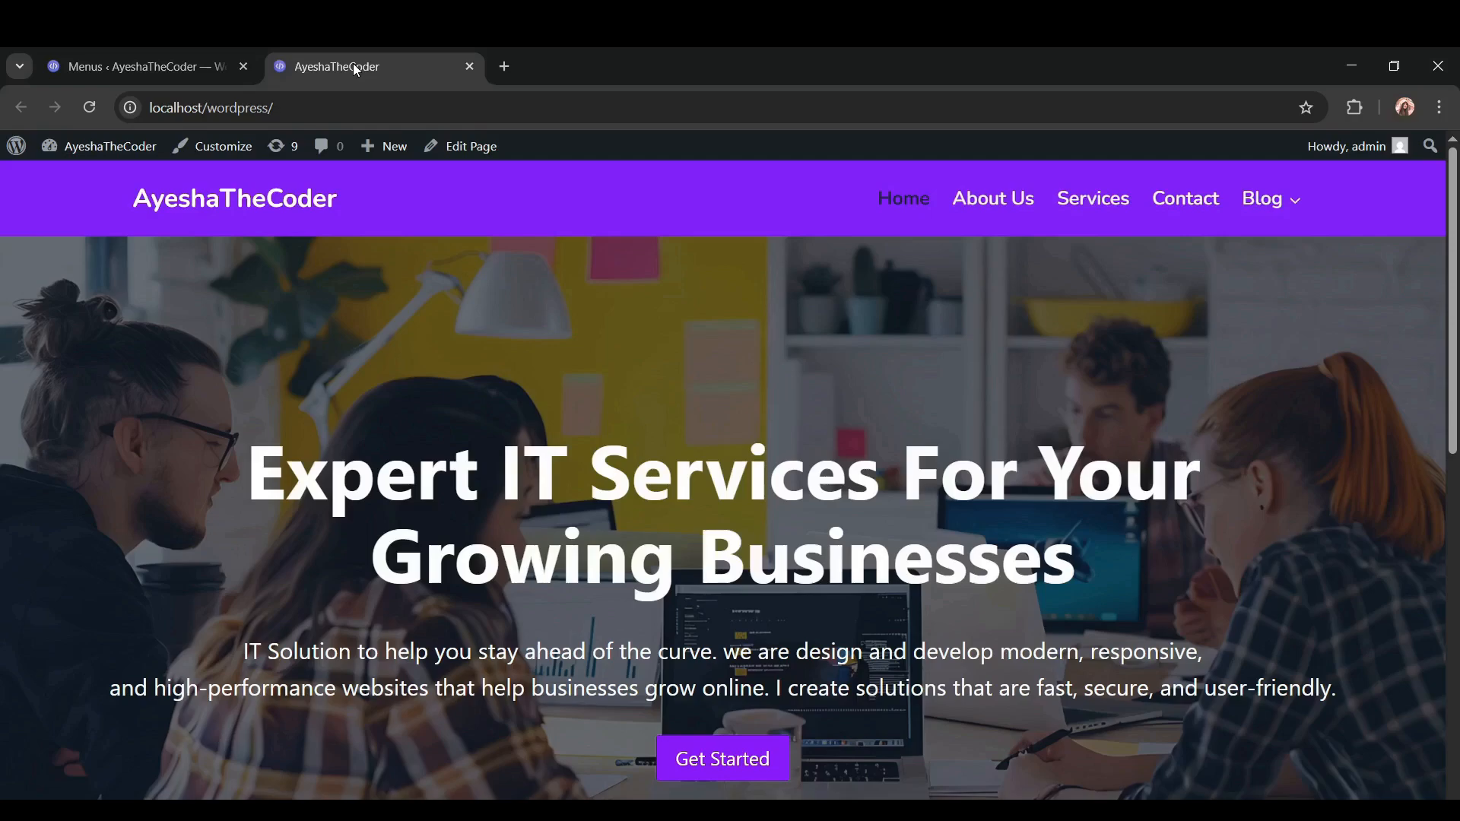
pyautogui.click(89, 107)
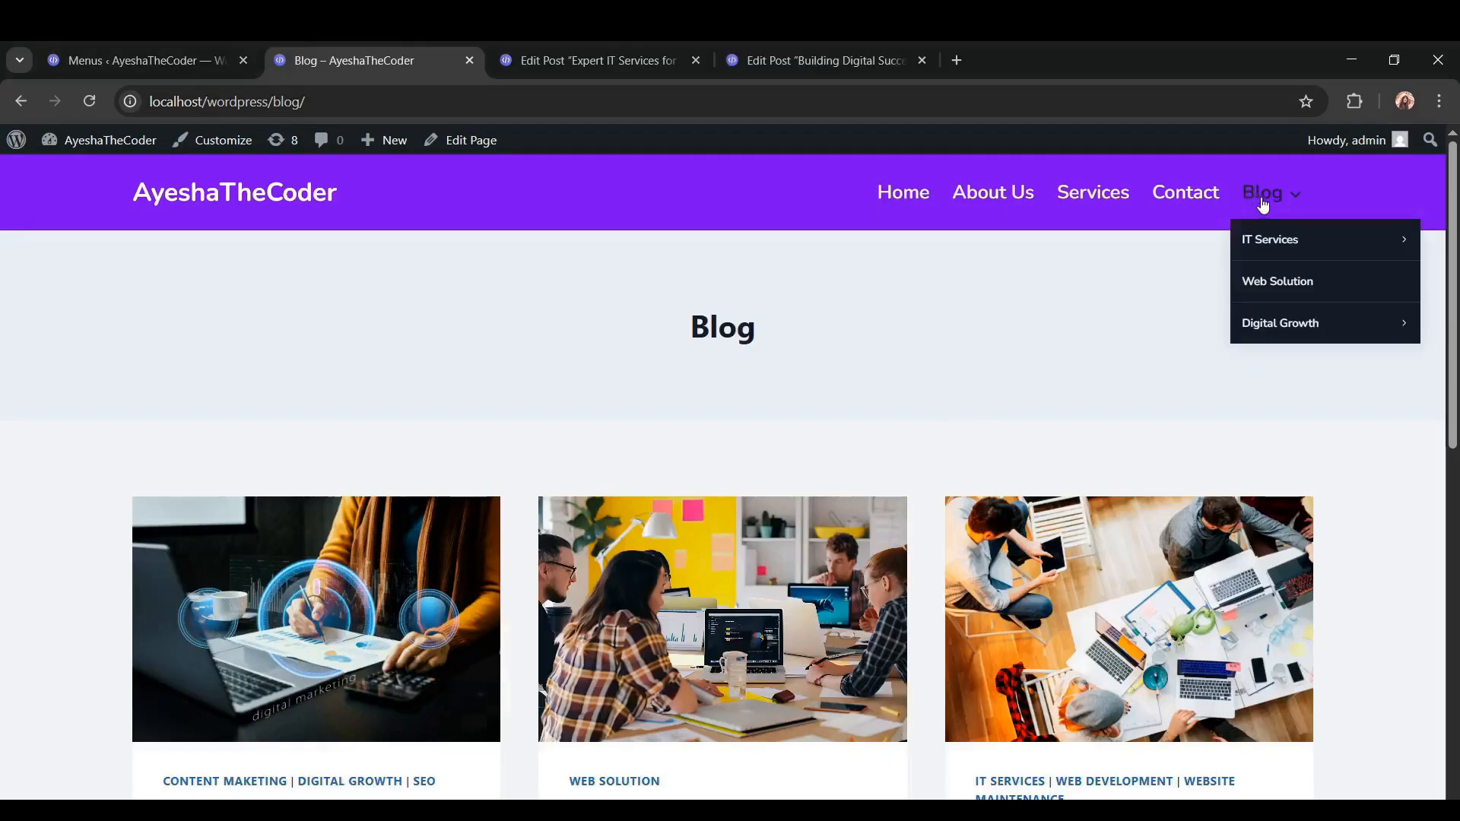
pyautogui.moveTo(1272, 245)
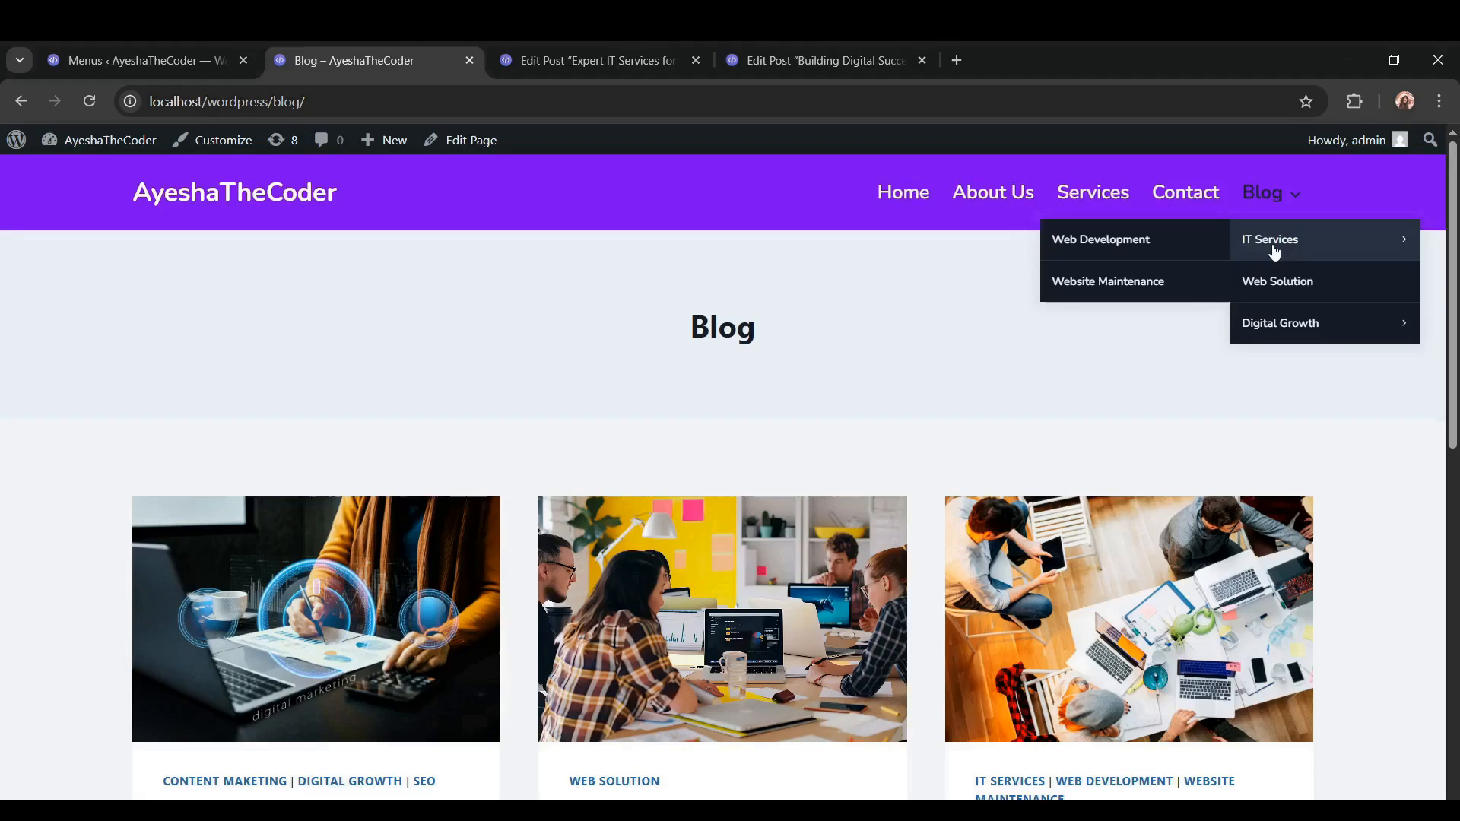
pyautogui.click(1132, 245)
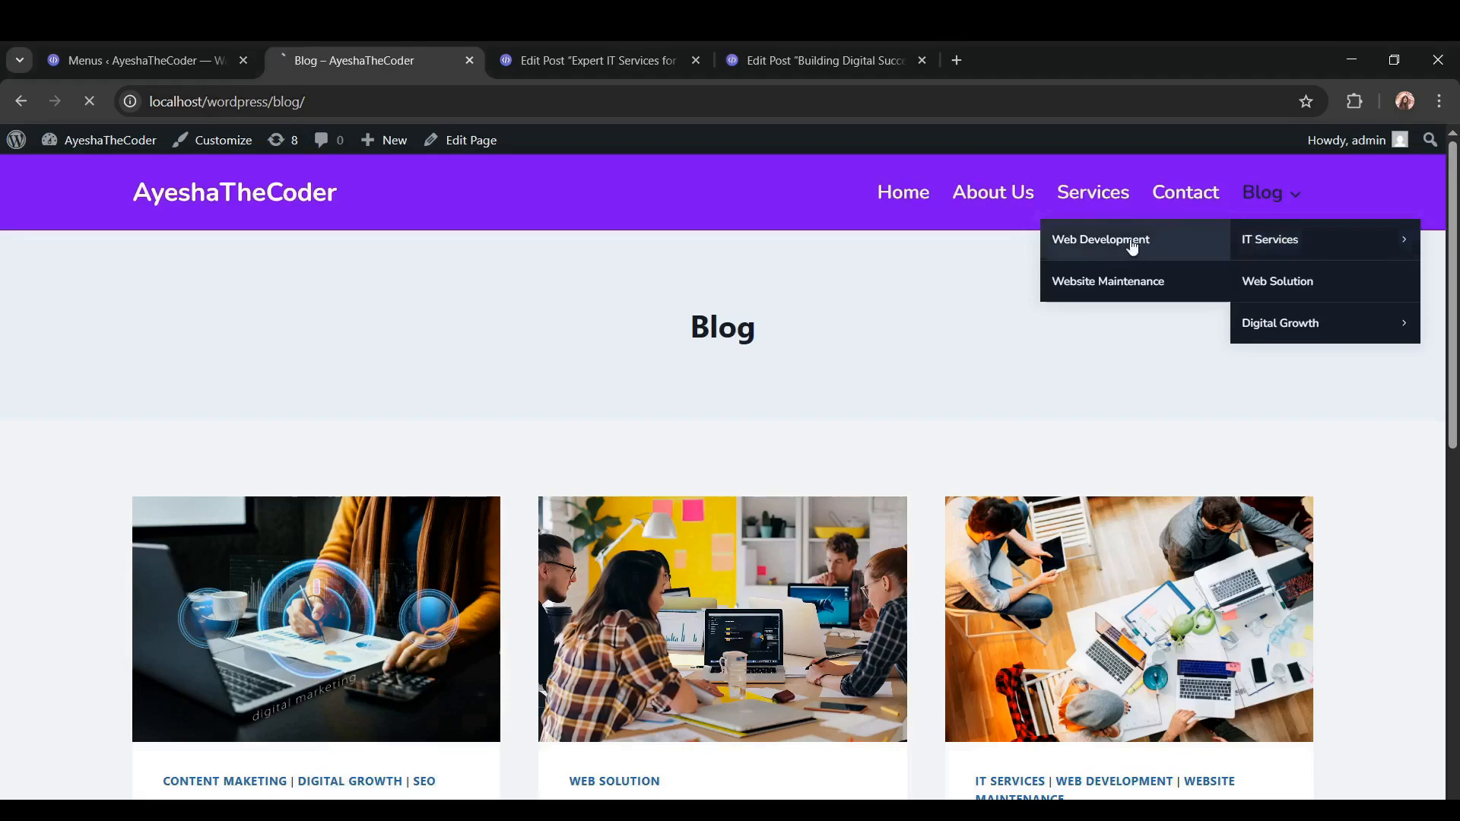